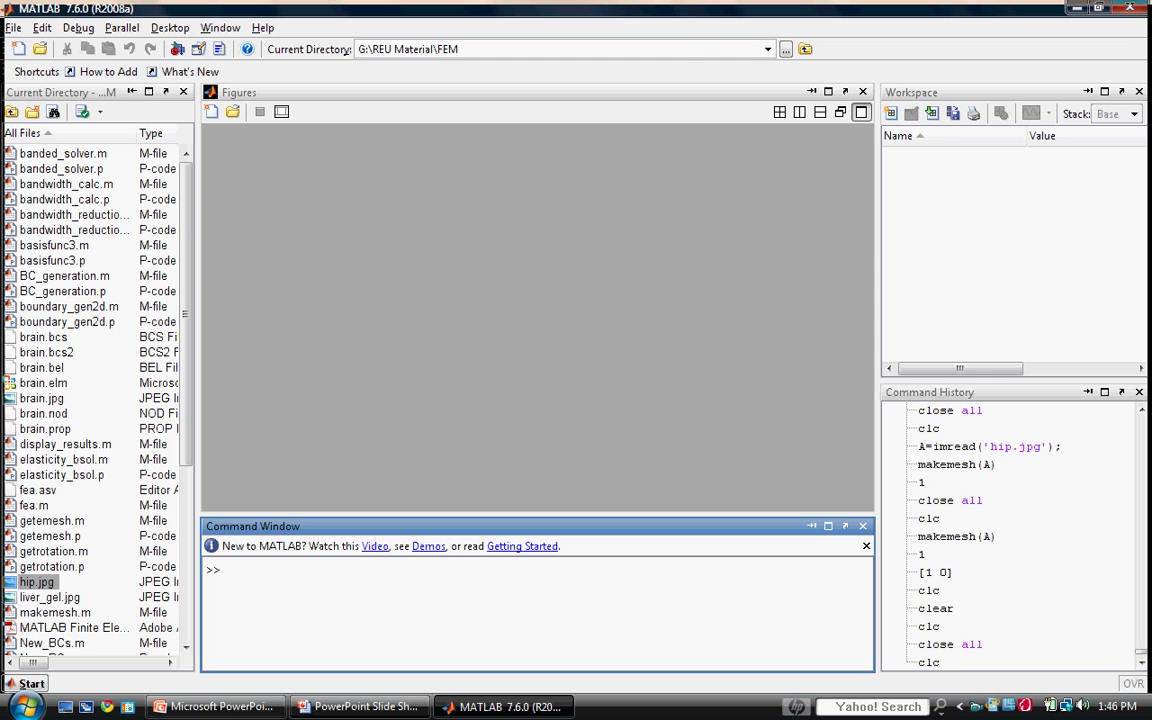
Load hip.jpg into A and run makemesh(A) with one boundary to digitize
{"action": "type", "text": "A=imread('hip.jpg');"}
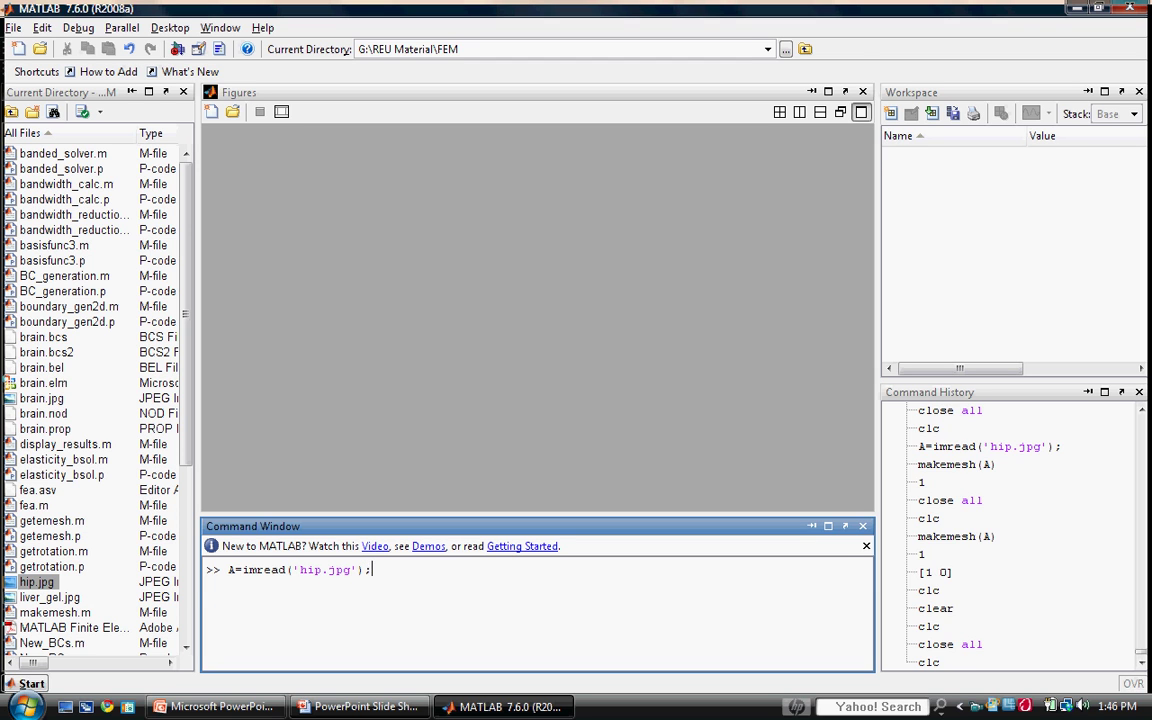
{"action": "key", "text": "Return"}
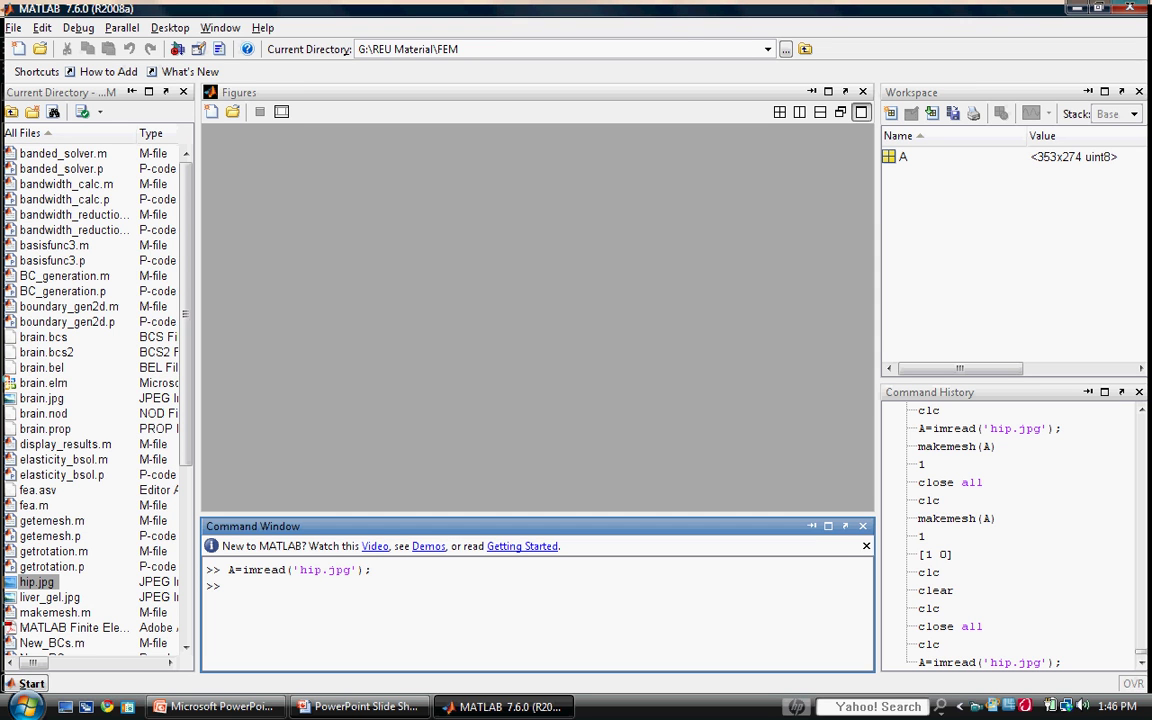
{"action": "type", "text": "makems"}
{"action": "type", "text": "sh(A)"}
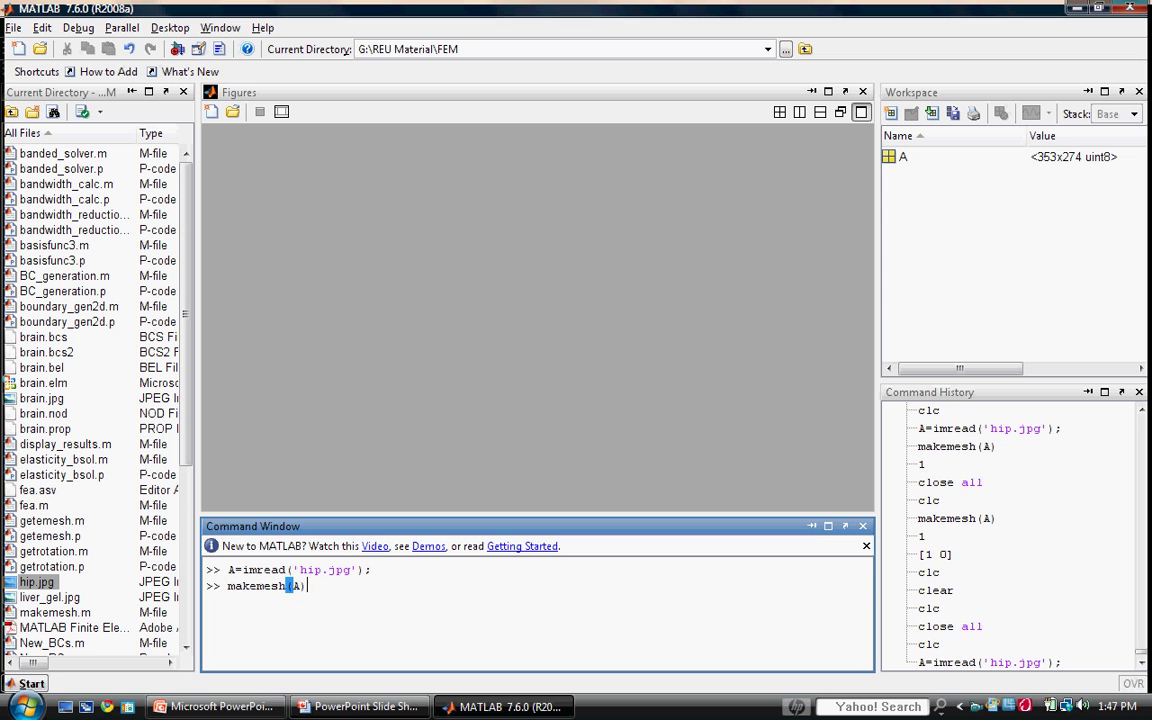
{"action": "key", "text": "Return"}
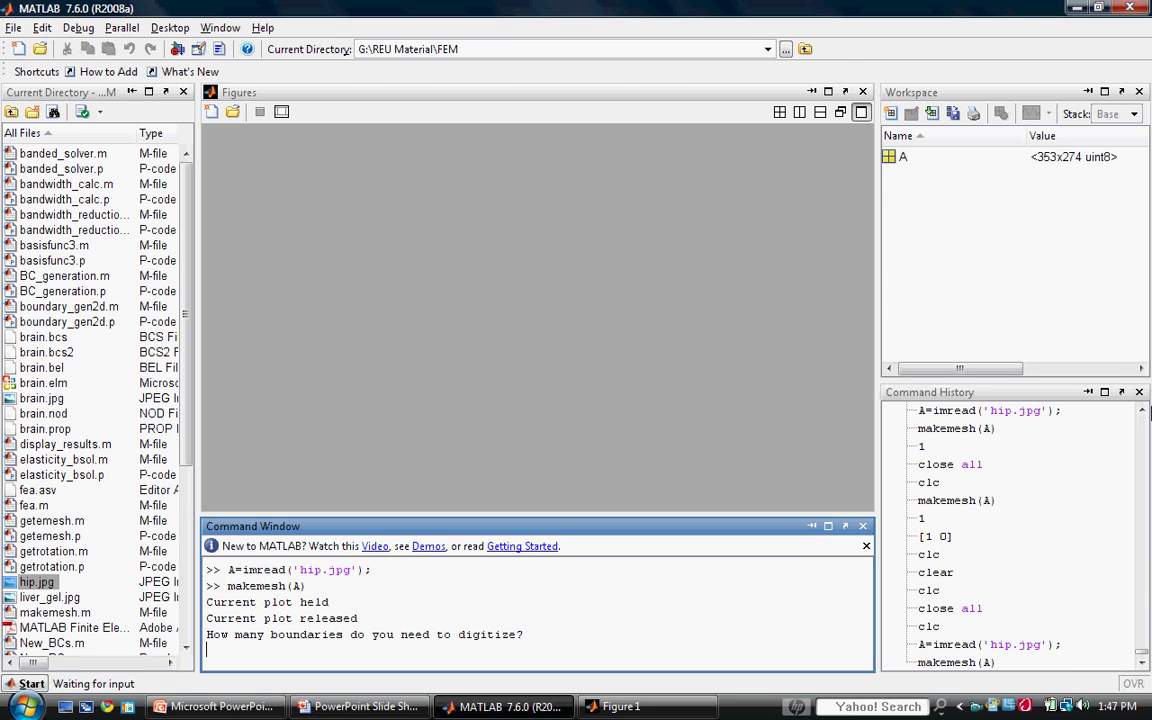
{"action": "type", "text": "1"}
{"action": "key", "text": "Return"}
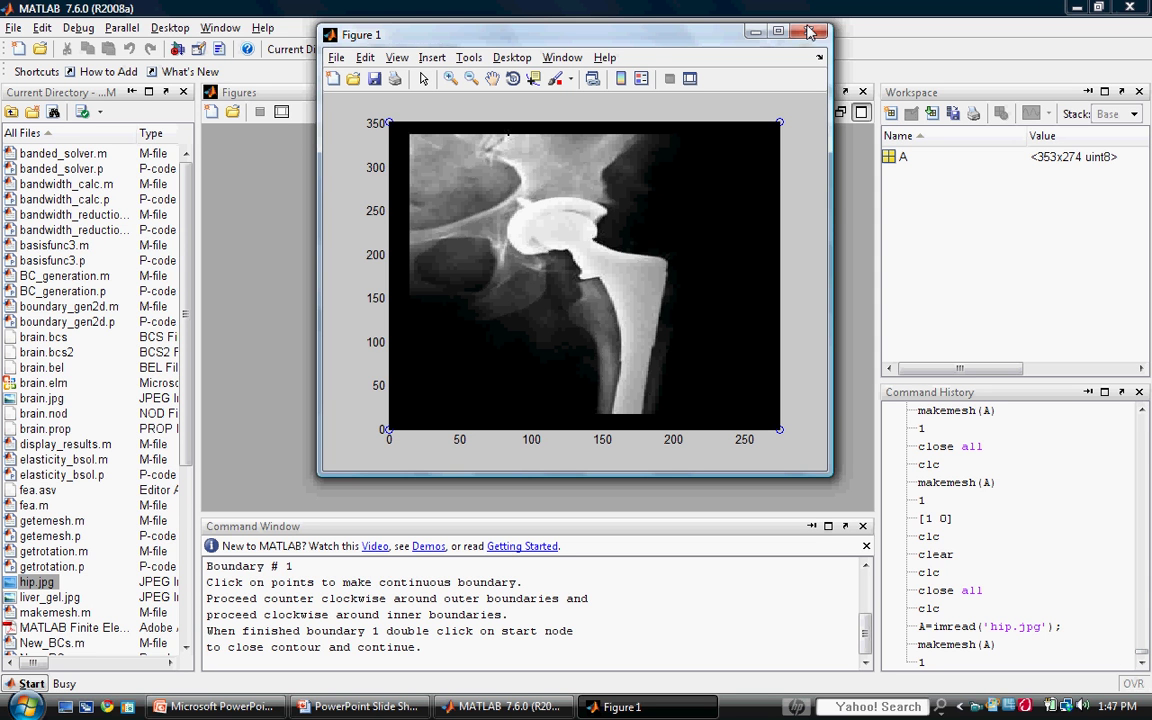
Maximize the X-ray and trace the boundary up the implant's right edge and along its top
{"action": "double_click", "coordinate": [647, 40]}
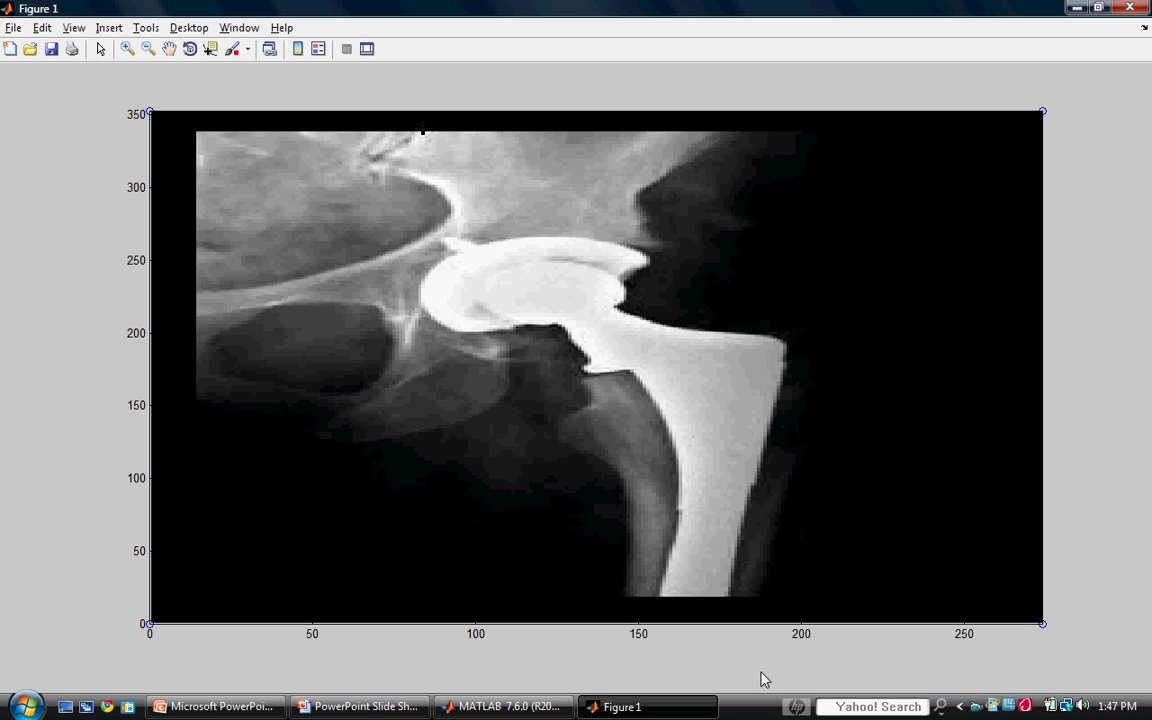
{"action": "left_click", "coordinate": [731, 597]}
{"action": "left_click", "coordinate": [736, 540]}
{"action": "left_click", "coordinate": [751, 487]}
{"action": "left_click", "coordinate": [772, 425]}
{"action": "left_click", "coordinate": [783, 378]}
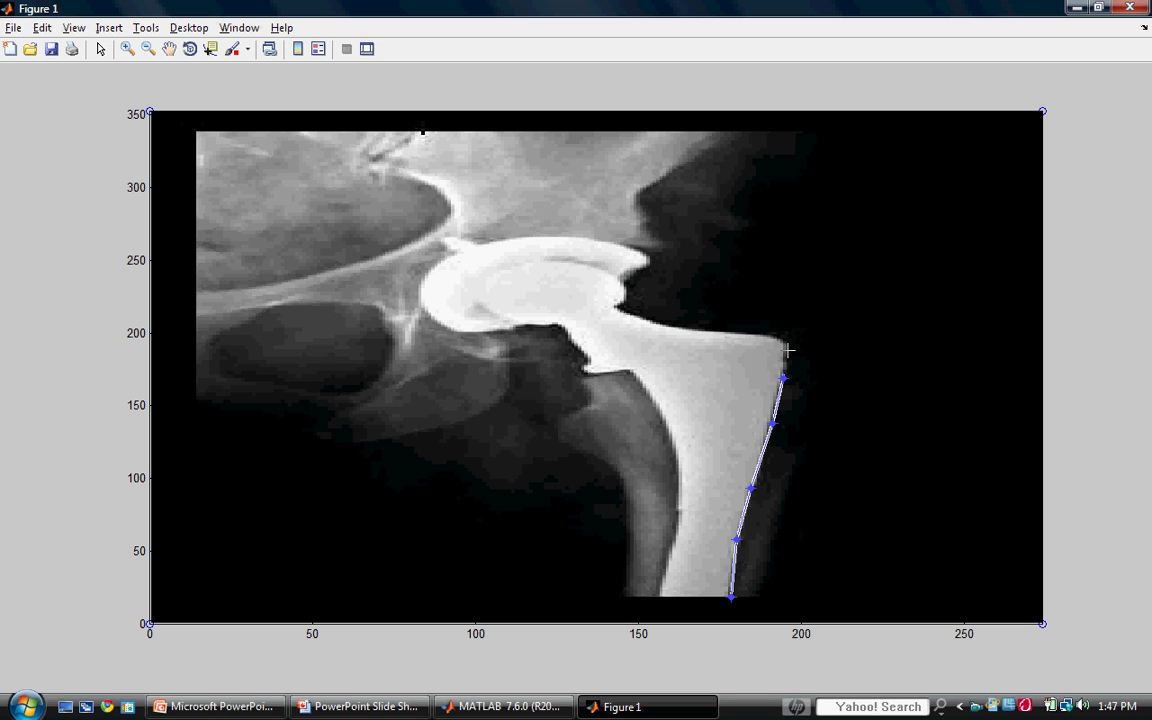
{"action": "left_click", "coordinate": [788, 345]}
{"action": "left_click", "coordinate": [773, 334]}
{"action": "left_click", "coordinate": [732, 331]}
{"action": "left_click", "coordinate": [674, 329]}
{"action": "left_click", "coordinate": [636, 320]}
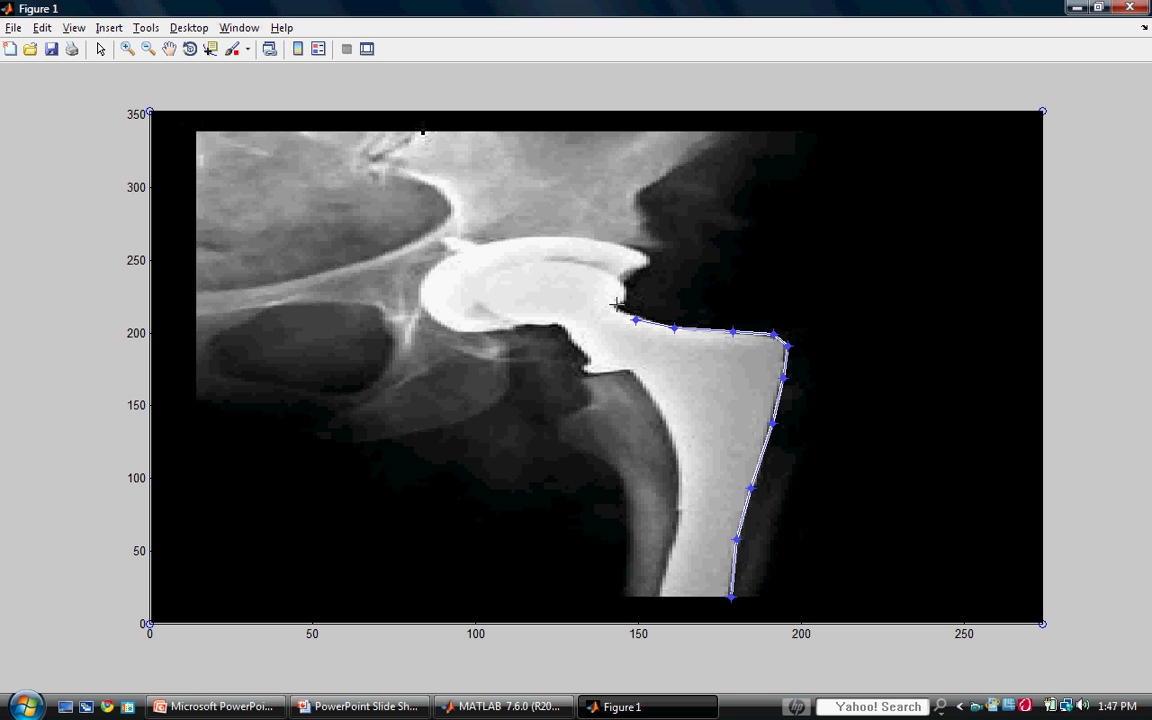
Continue the outline around the neck notch, over the femoral head and along its underside
{"action": "left_click", "coordinate": [621, 307]}
{"action": "left_click", "coordinate": [629, 296]}
{"action": "left_click", "coordinate": [620, 280]}
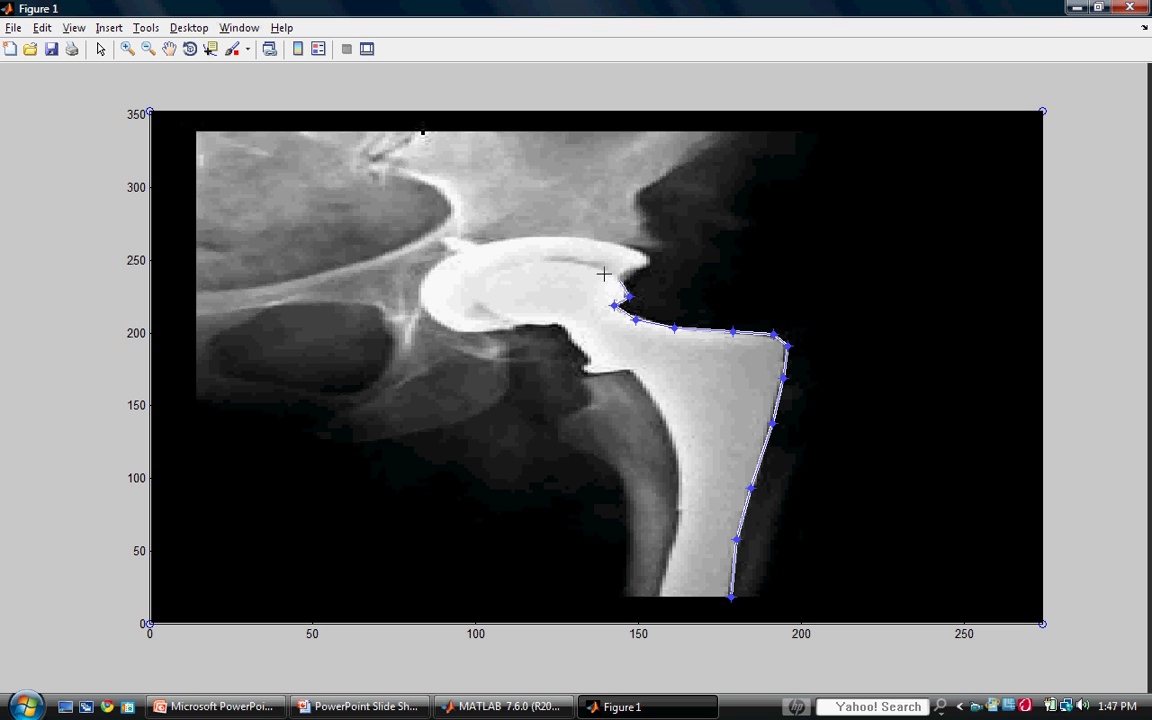
{"action": "left_click", "coordinate": [598, 269]}
{"action": "left_click", "coordinate": [564, 260]}
{"action": "left_click", "coordinate": [533, 261]}
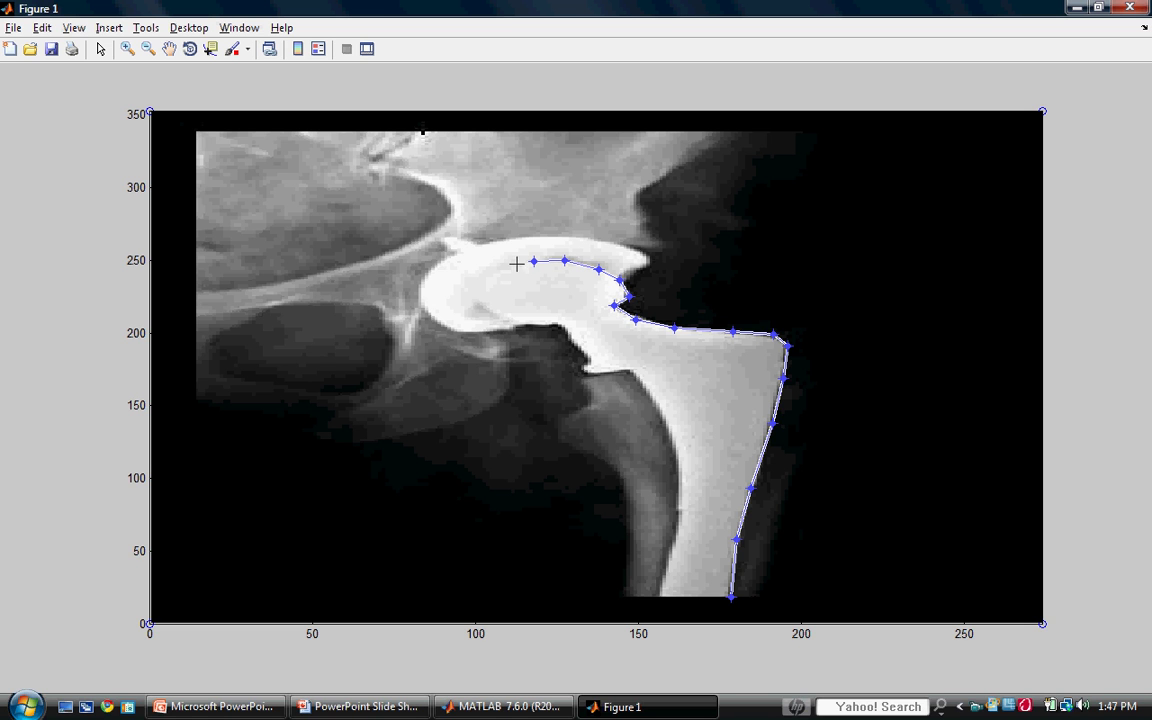
{"action": "left_click", "coordinate": [499, 265]}
{"action": "left_click", "coordinate": [474, 287]}
{"action": "left_click", "coordinate": [483, 306]}
{"action": "left_click", "coordinate": [513, 322]}
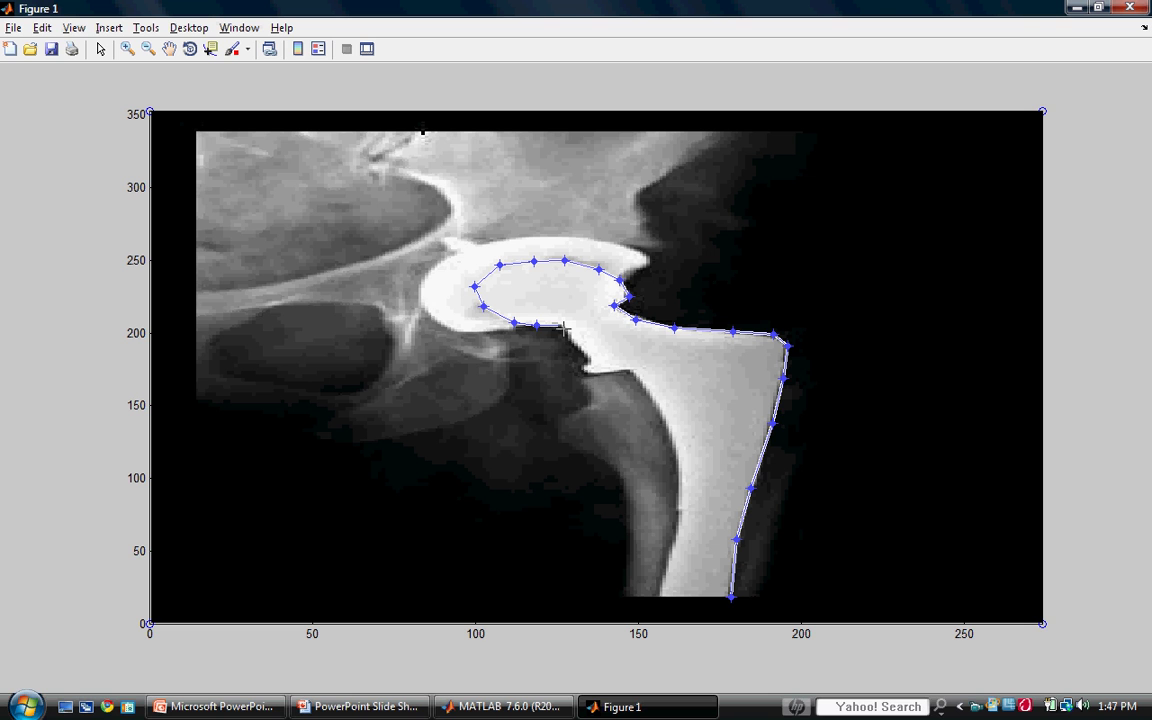
{"action": "left_click", "coordinate": [536, 325]}
{"action": "left_click", "coordinate": [561, 326]}
Trace down the femoral neck and shaft, close the boundary at its start point, and restore the figure
{"action": "left_click", "coordinate": [573, 341]}
{"action": "left_click", "coordinate": [587, 361]}
{"action": "left_click", "coordinate": [583, 371]}
{"action": "left_click", "coordinate": [605, 372]}
{"action": "left_click", "coordinate": [632, 374]}
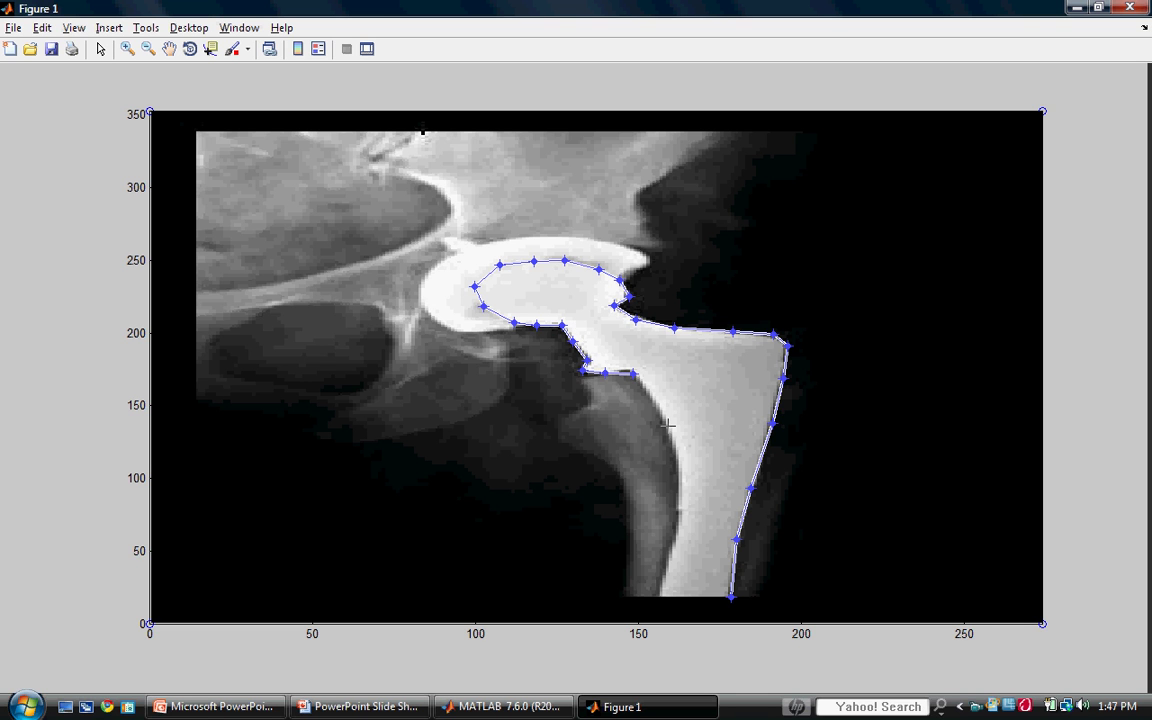
{"action": "left_click", "coordinate": [663, 418]}
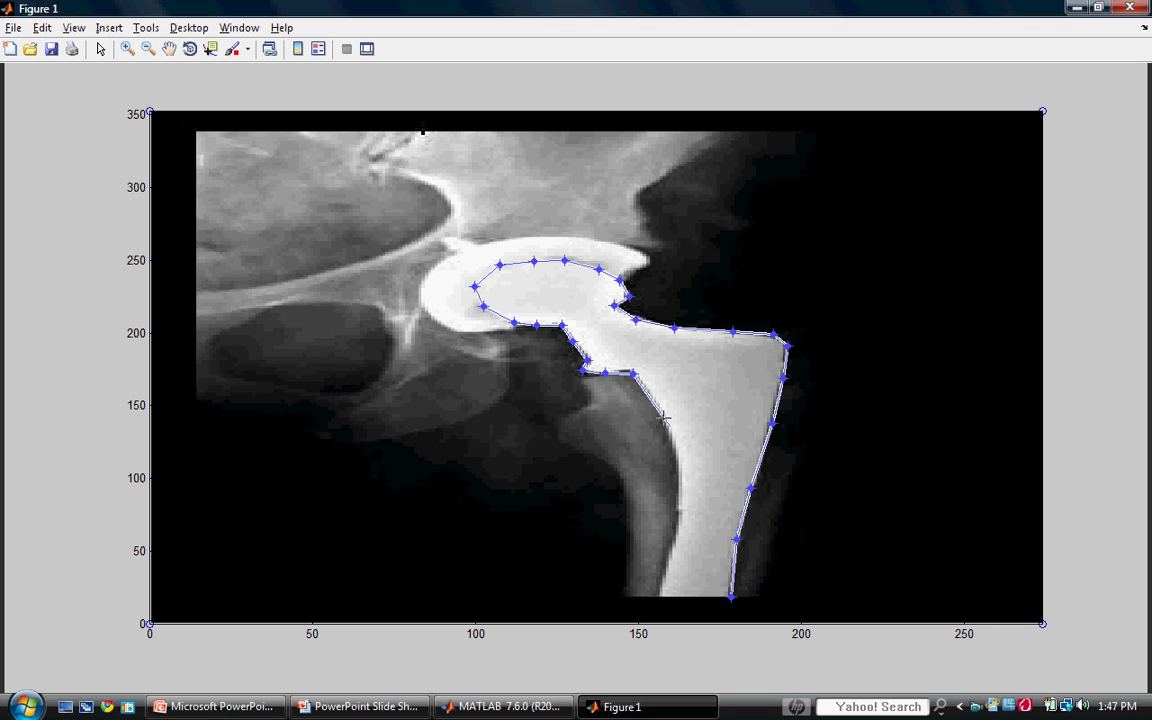
{"action": "left_click", "coordinate": [681, 467]}
{"action": "left_click", "coordinate": [679, 516]}
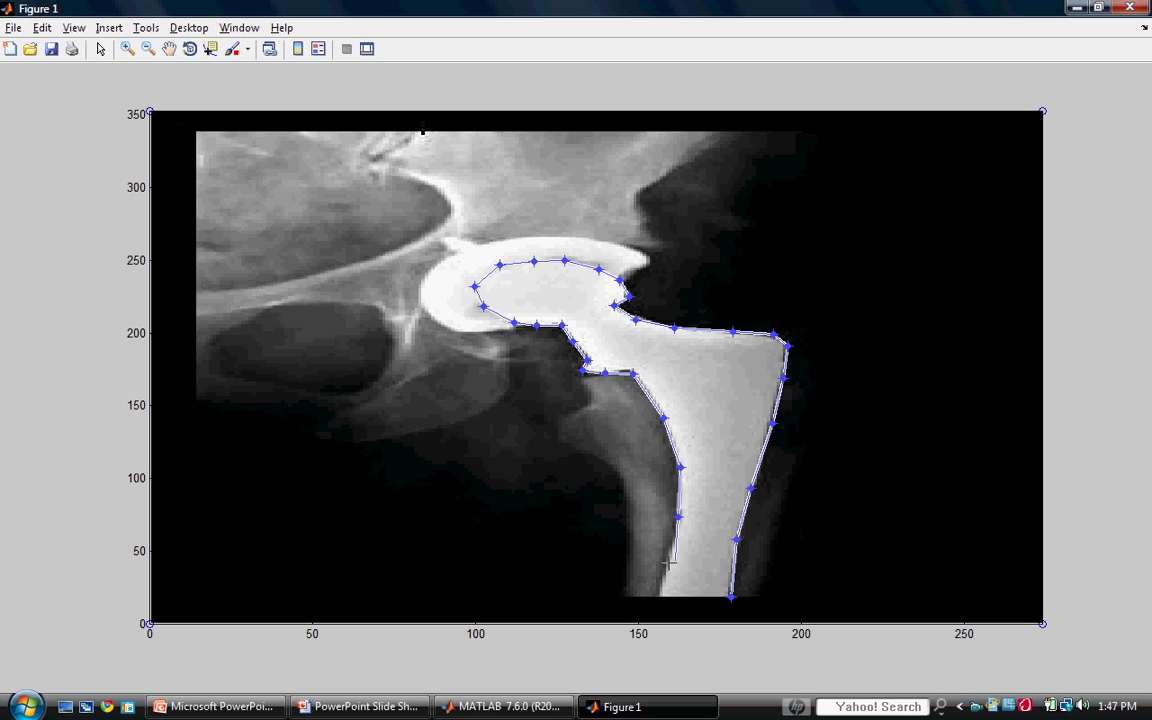
{"action": "left_click", "coordinate": [665, 563]}
{"action": "left_click", "coordinate": [658, 594]}
{"action": "left_click", "coordinate": [730, 597]}
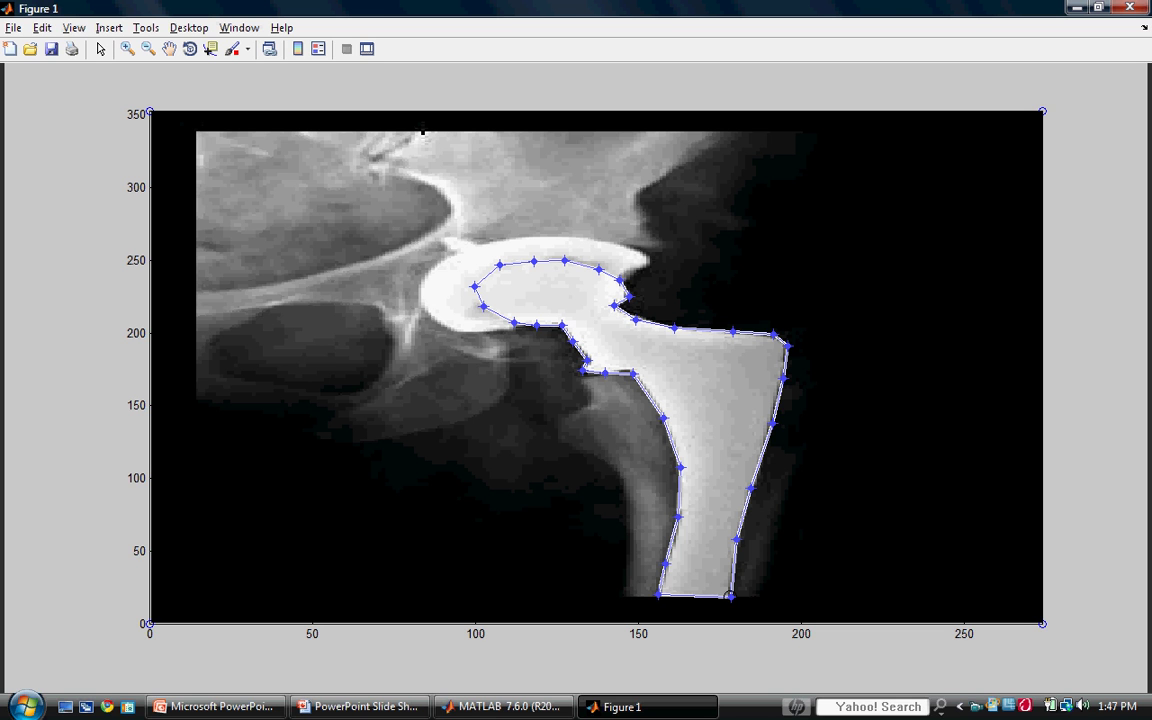
{"action": "double_click", "coordinate": [730, 598]}
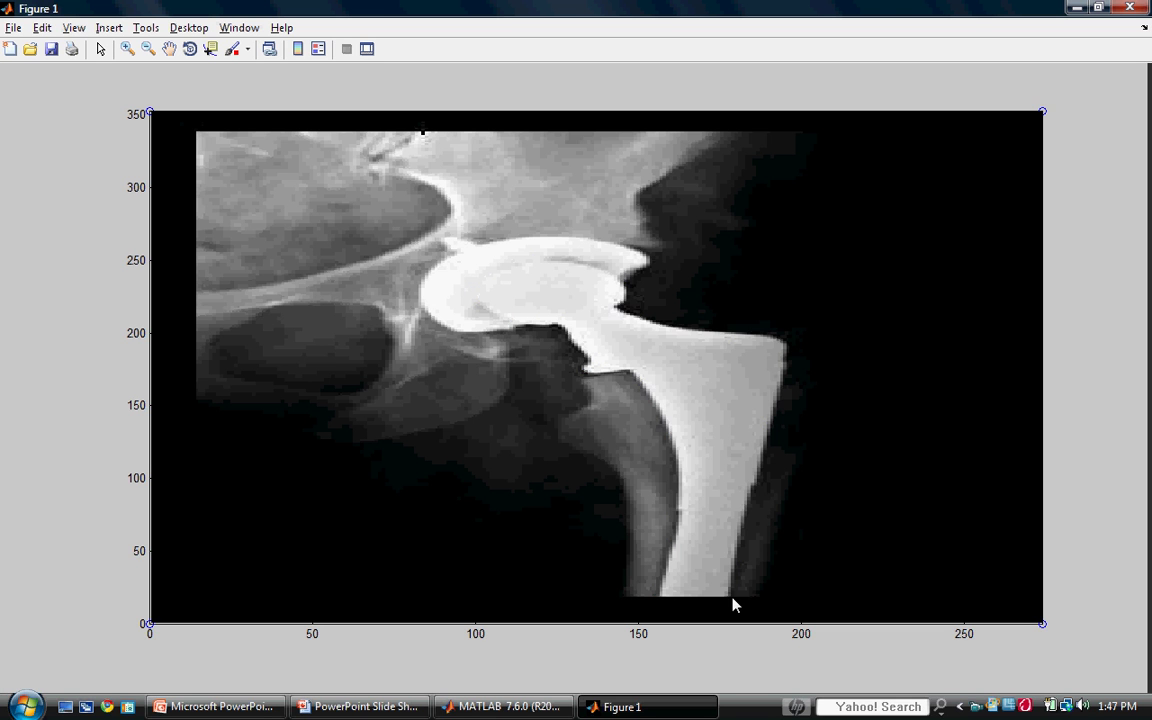
{"action": "double_click", "coordinate": [588, 10]}
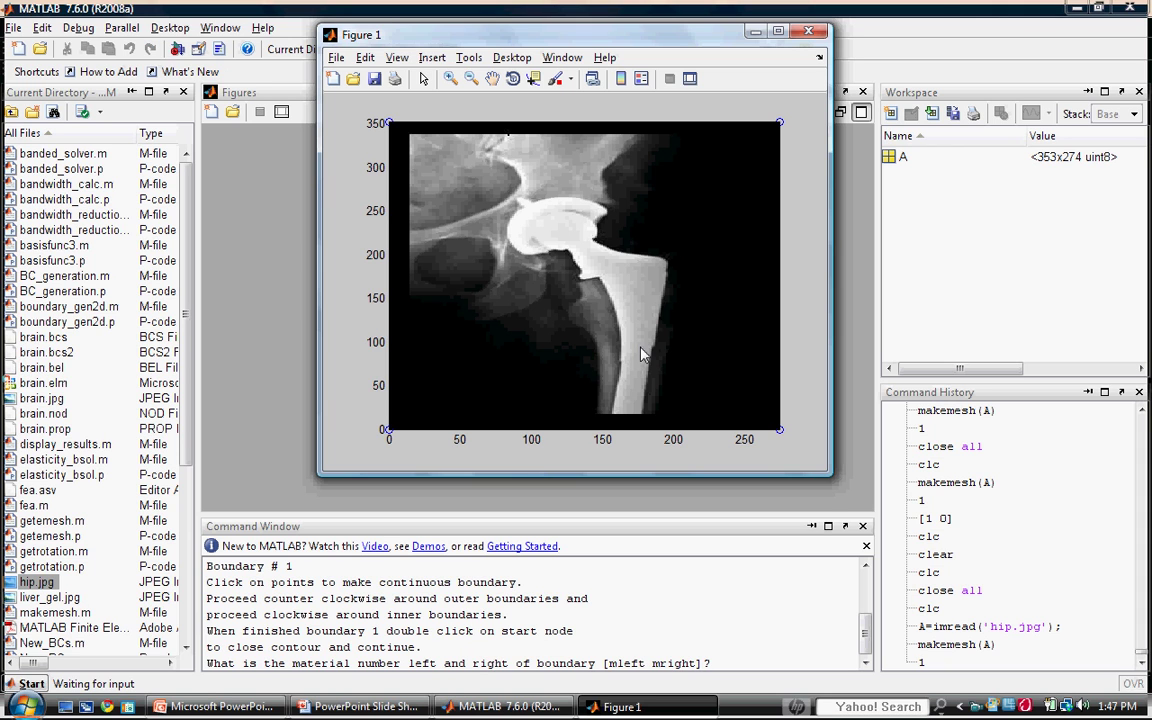
Enter materials [1 0] and accept two rounds of mesh refinement
{"action": "left_click", "coordinate": [755, 653]}
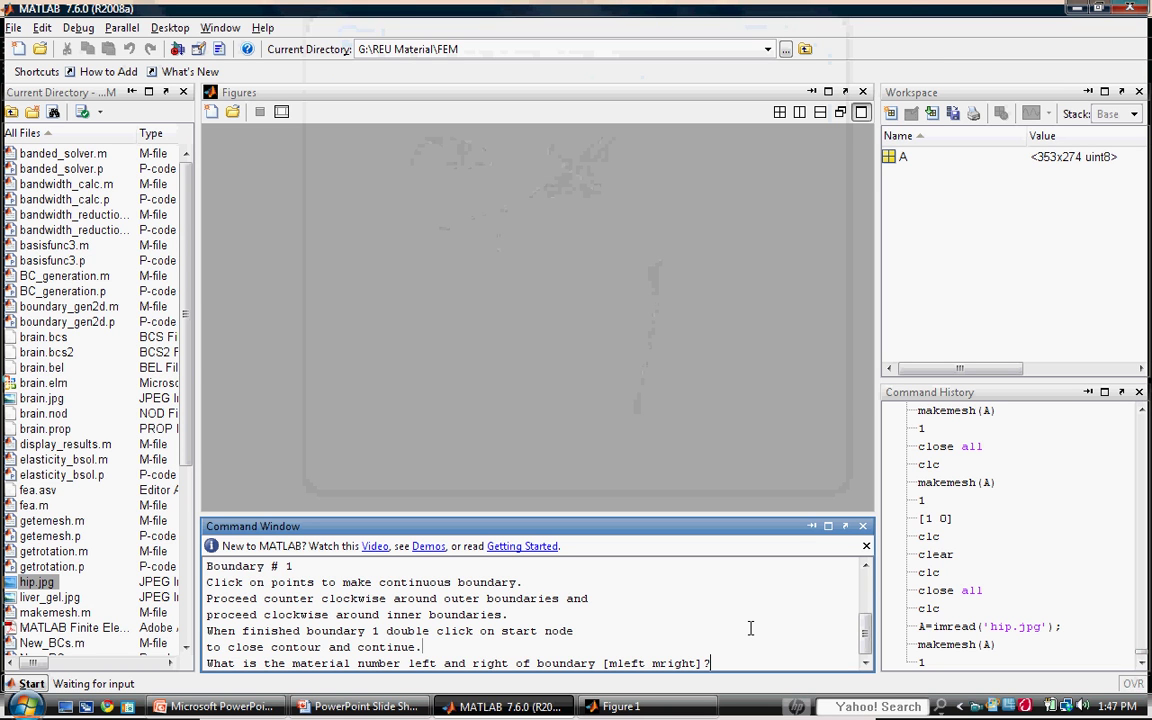
{"action": "type", "text": "[1"}
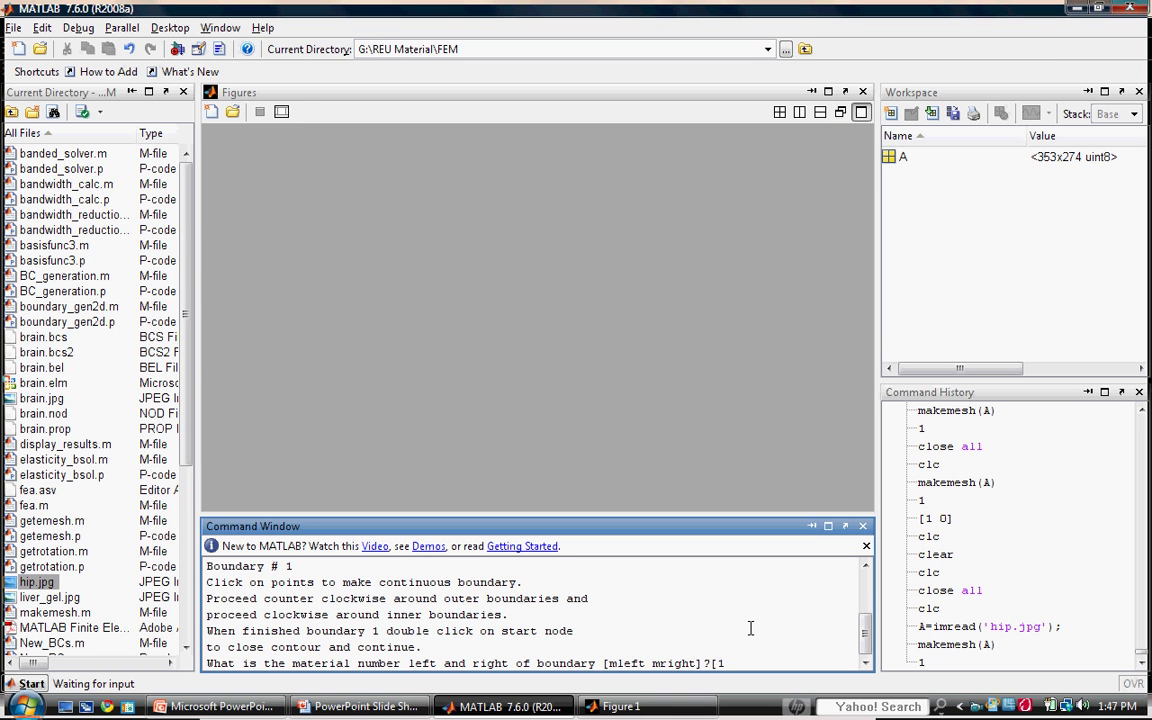
{"action": "type", "text": " 0]"}
{"action": "key", "text": "Return"}
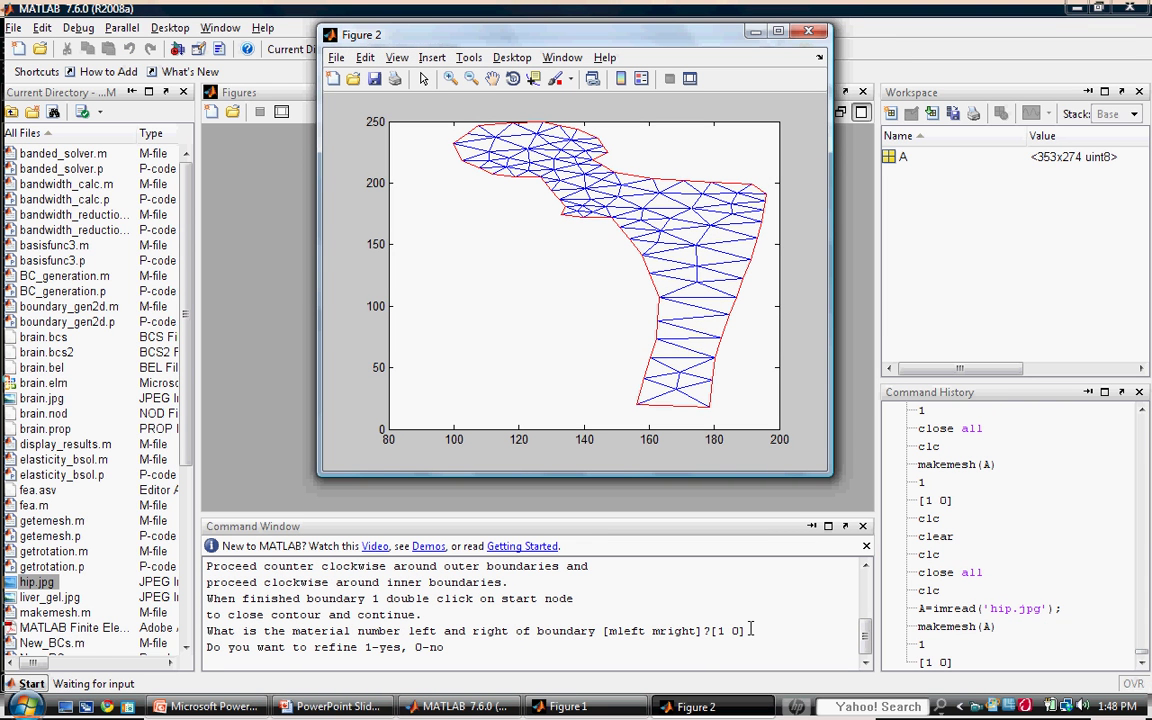
{"action": "type", "text": "1"}
{"action": "key", "text": "Return"}
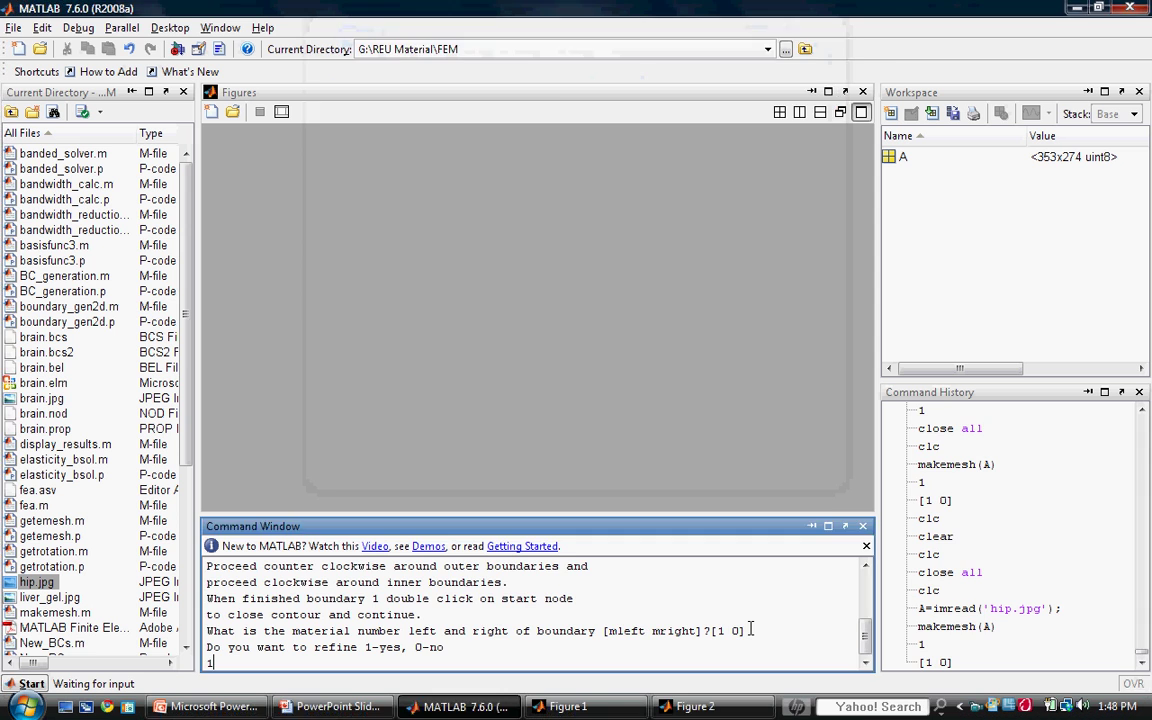
{"action": "type", "text": "1"}
{"action": "key", "text": "Return"}
Stop refining, and enter properties [20e9 .3 1500] with a 6e-4 pixel conversion factor
{"action": "type", "text": "0"}
{"action": "key", "text": "Return"}
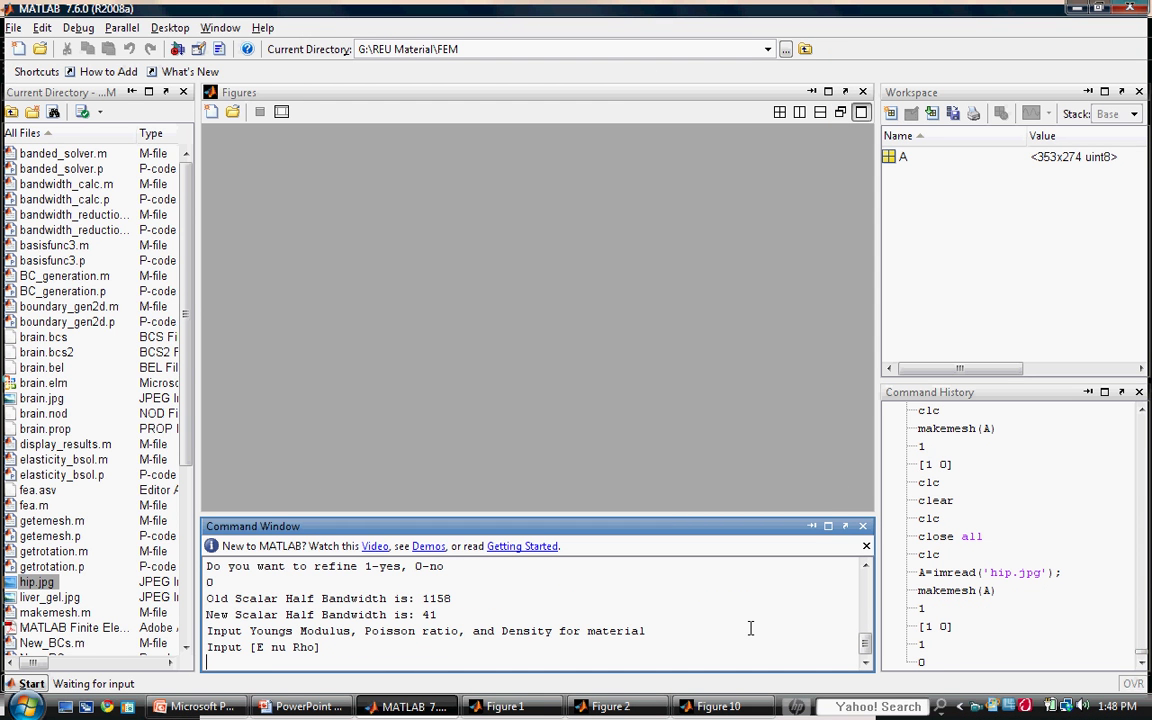
{"action": "type", "text": "[20e9 .3 1500]"}
{"action": "key", "text": "Return"}
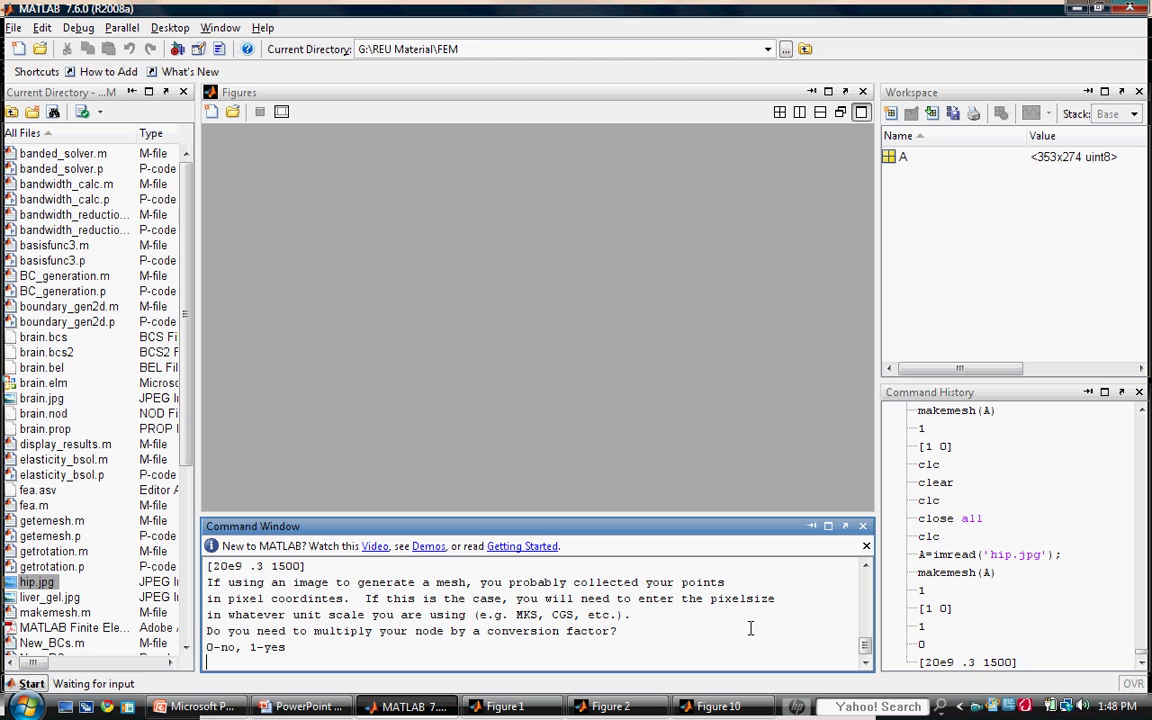
{"action": "type", "text": "1"}
{"action": "key", "text": "Return"}
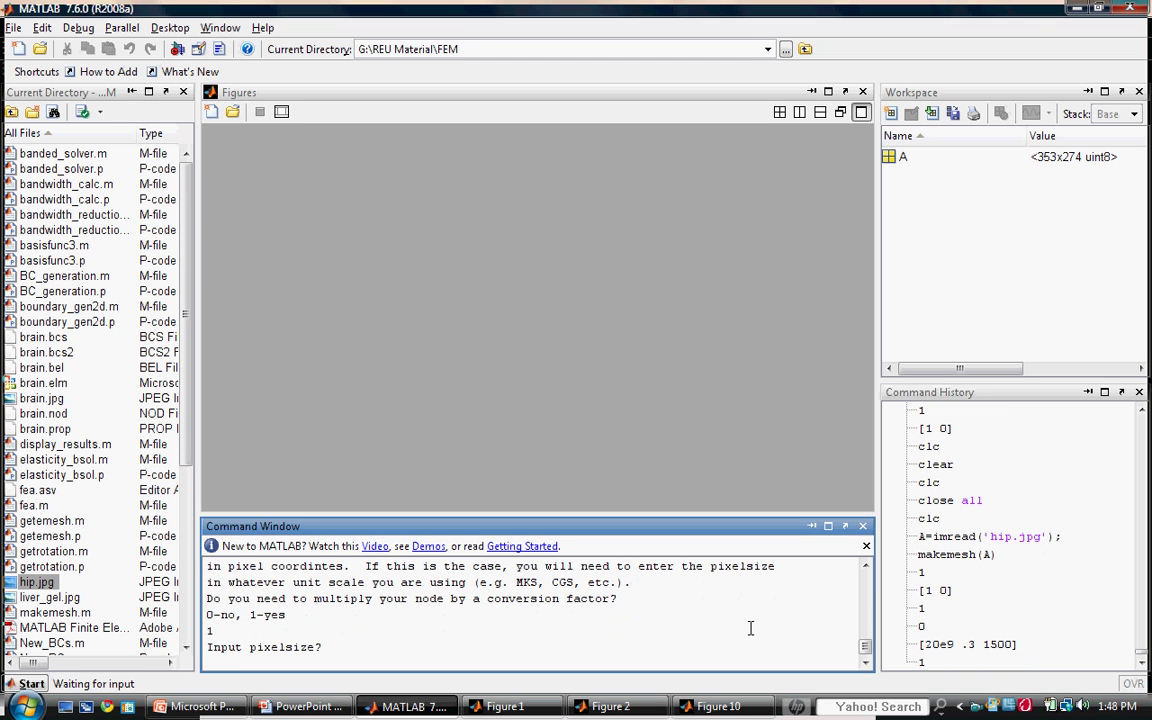
{"action": "type", "text": "6e-4"}
{"action": "key", "text": "Return"}
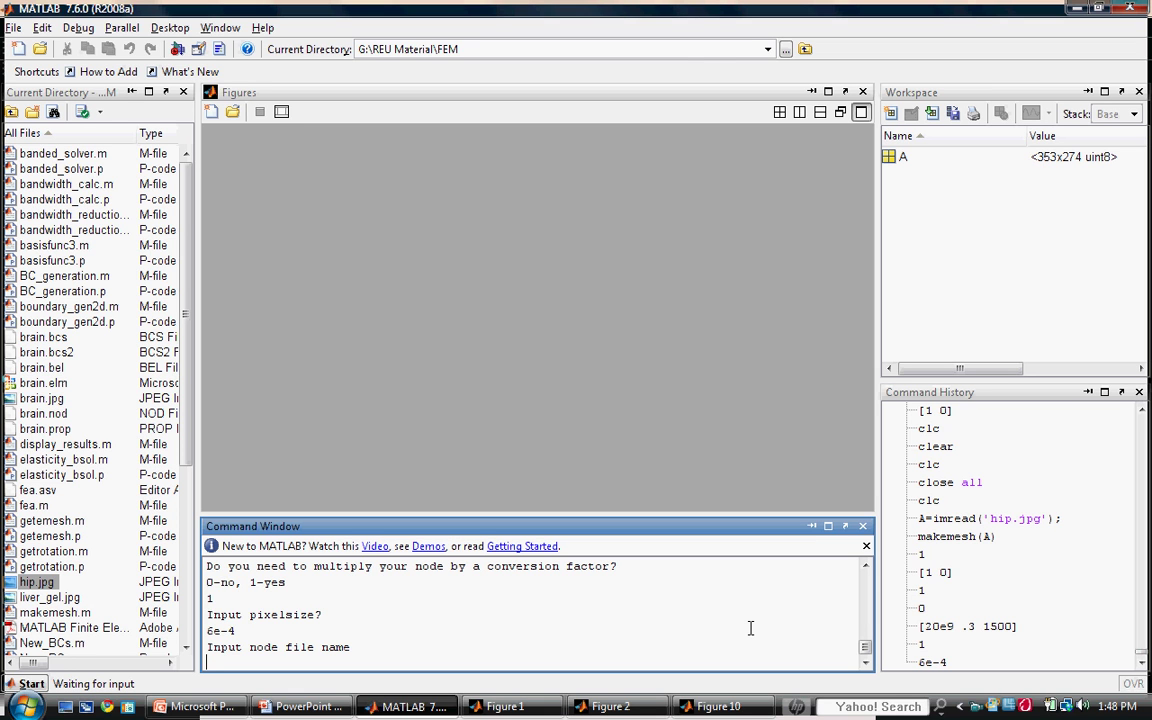
Save the mesh files as hip.nod, hip.elm, hip.bel and hip.prop
{"action": "type", "text": "hip.nod"}
{"action": "key", "text": "Return"}
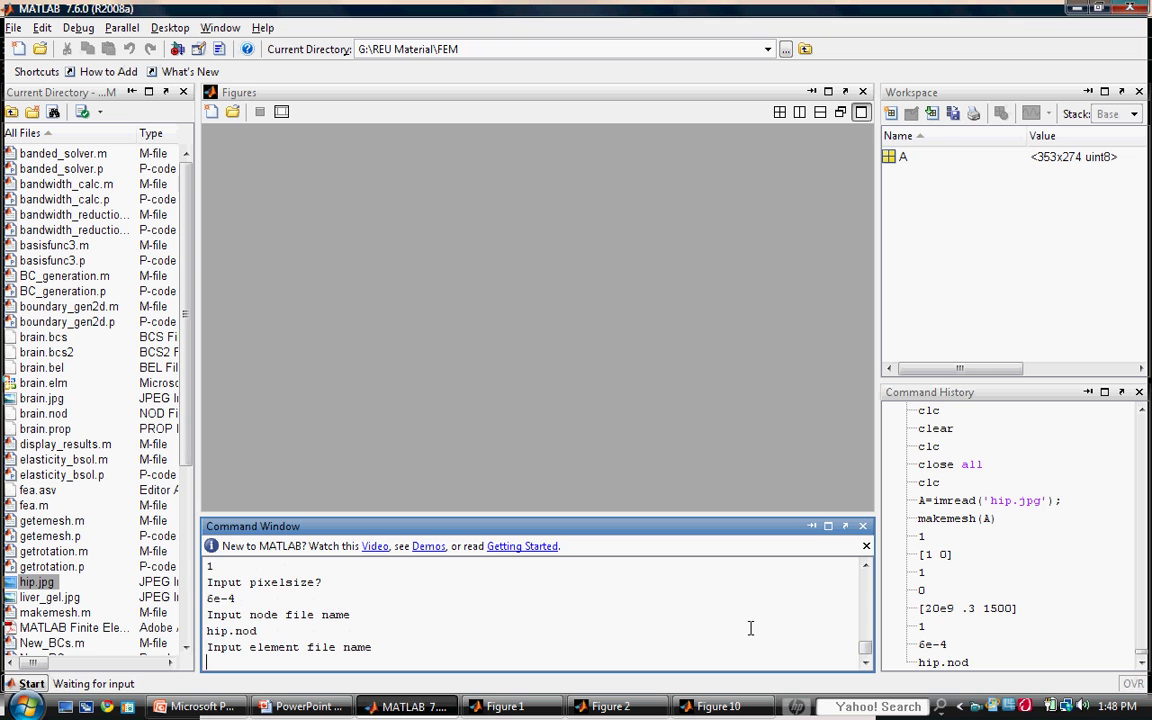
{"action": "type", "text": "hip.elm"}
{"action": "key", "text": "Return"}
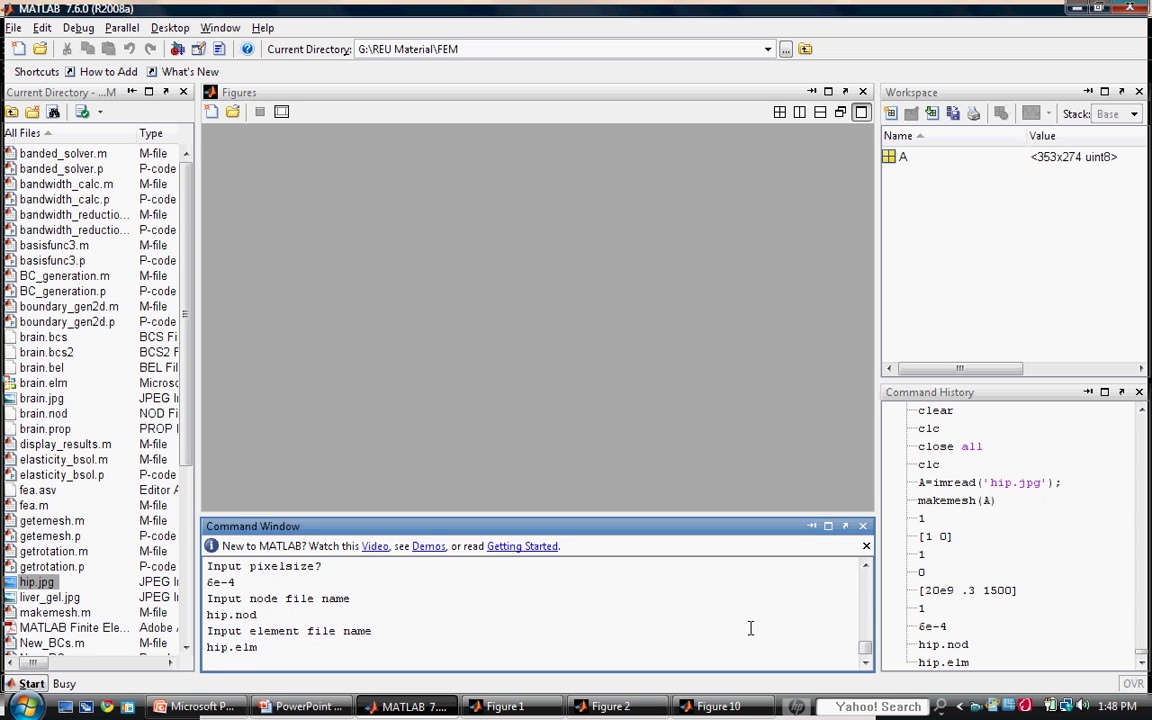
{"action": "type", "text": "hip.bel"}
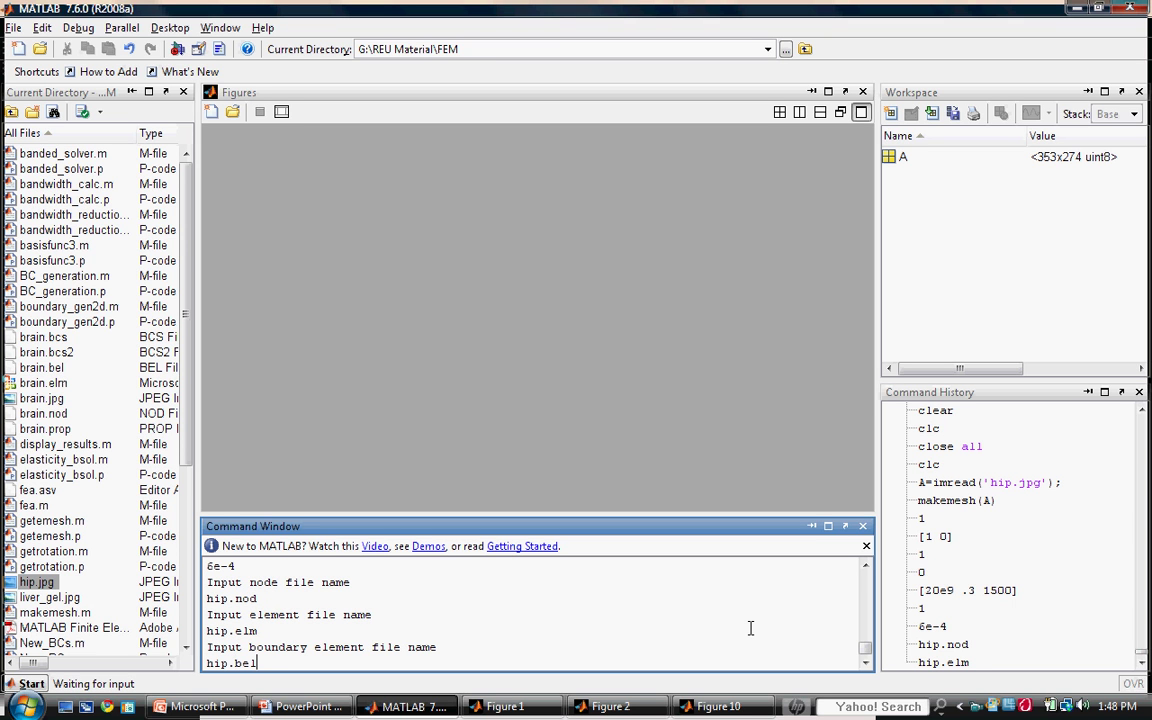
{"action": "key", "text": "Return"}
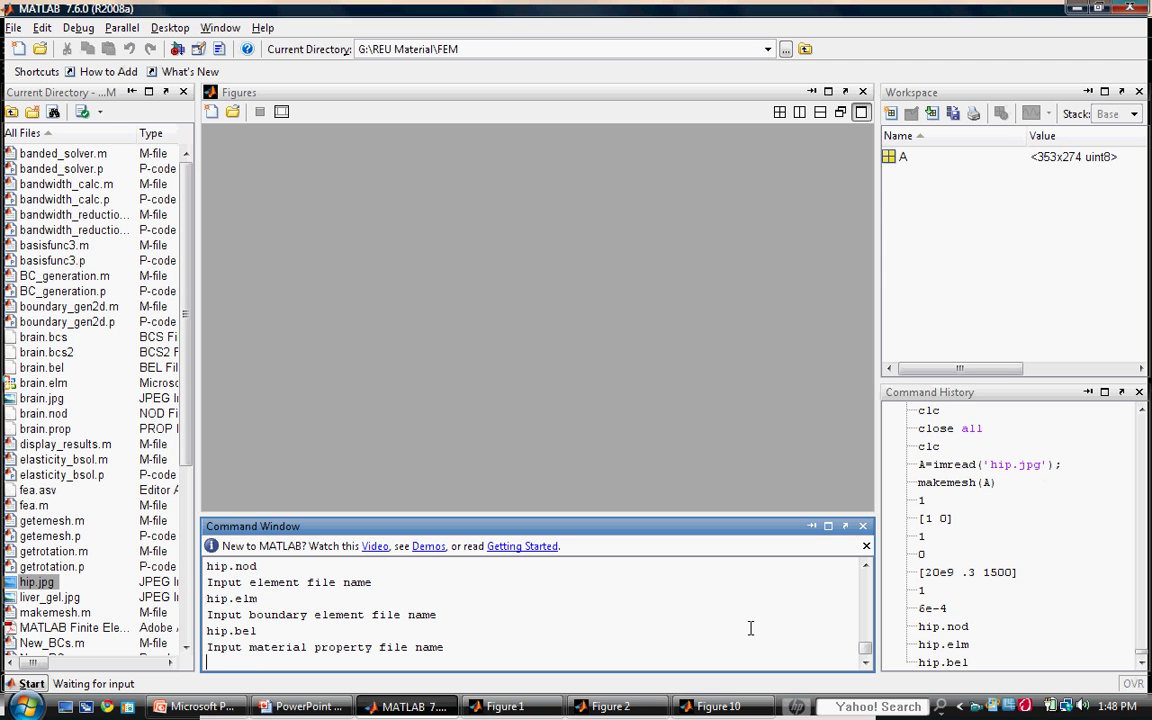
{"action": "type", "text": "hip.prop"}
{"action": "key", "text": "Return"}
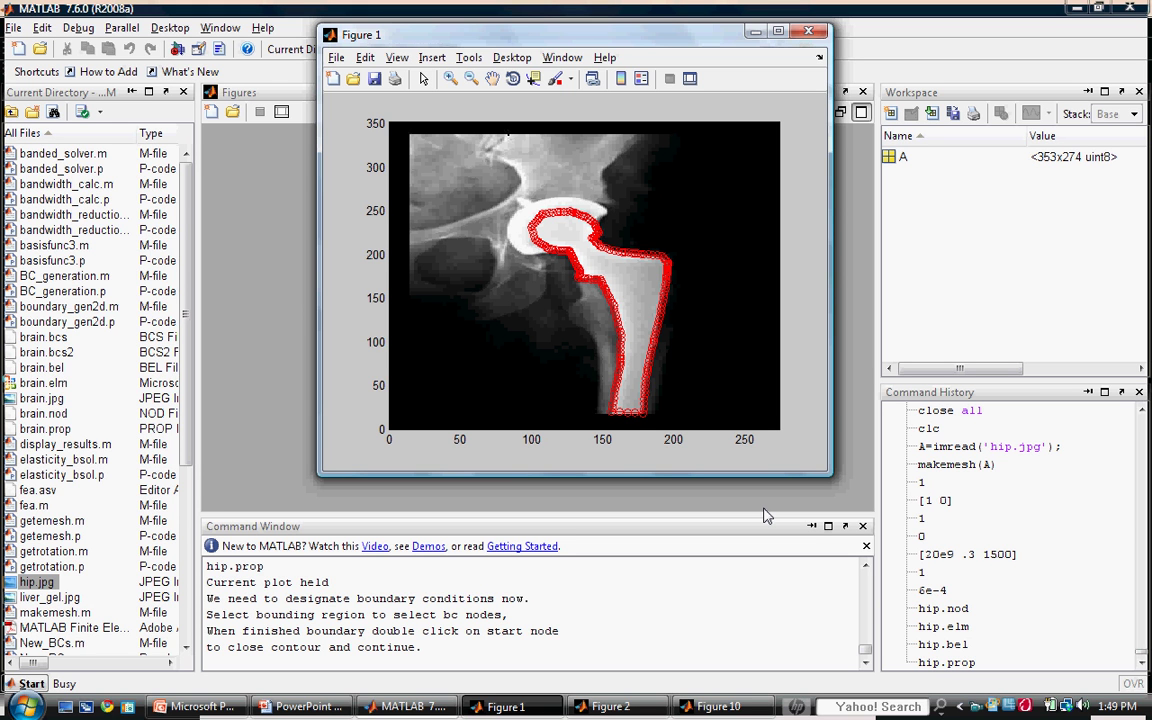
Maximize the hip figure and enclose the implant head in a polygon to select its boundary nodes
{"action": "double_click", "coordinate": [588, 43]}
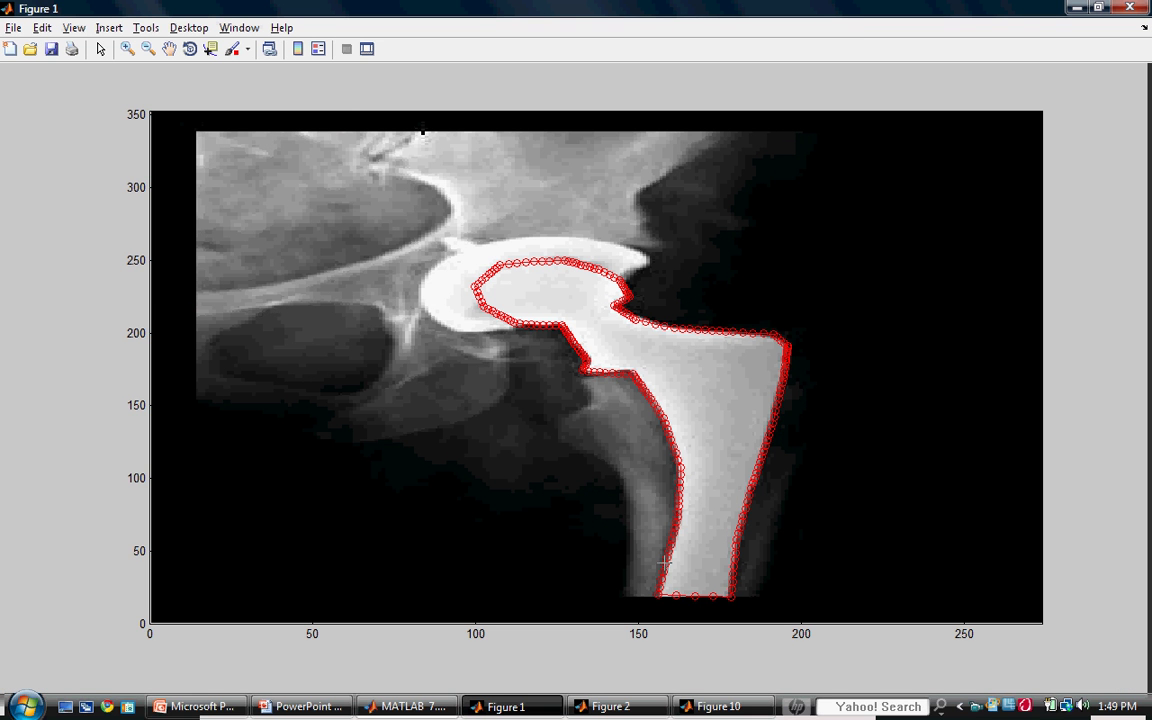
{"action": "left_click", "coordinate": [604, 309]}
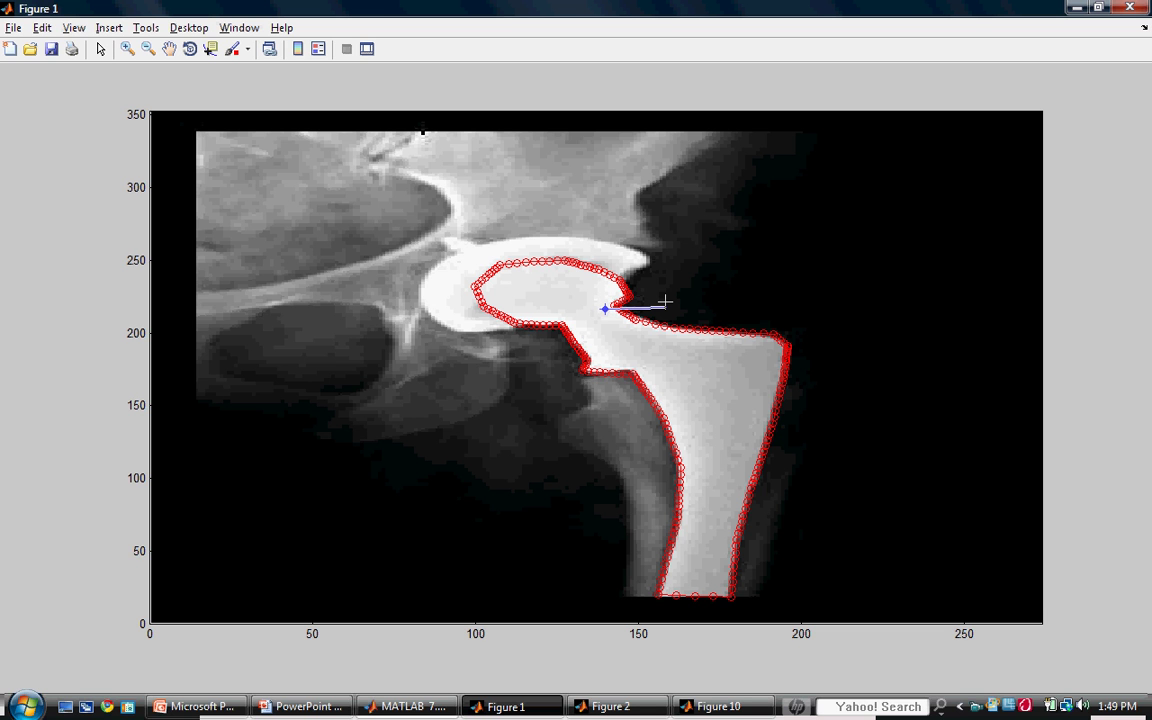
{"action": "left_click", "coordinate": [665, 302]}
{"action": "left_click", "coordinate": [626, 225]}
{"action": "left_click", "coordinate": [441, 258]}
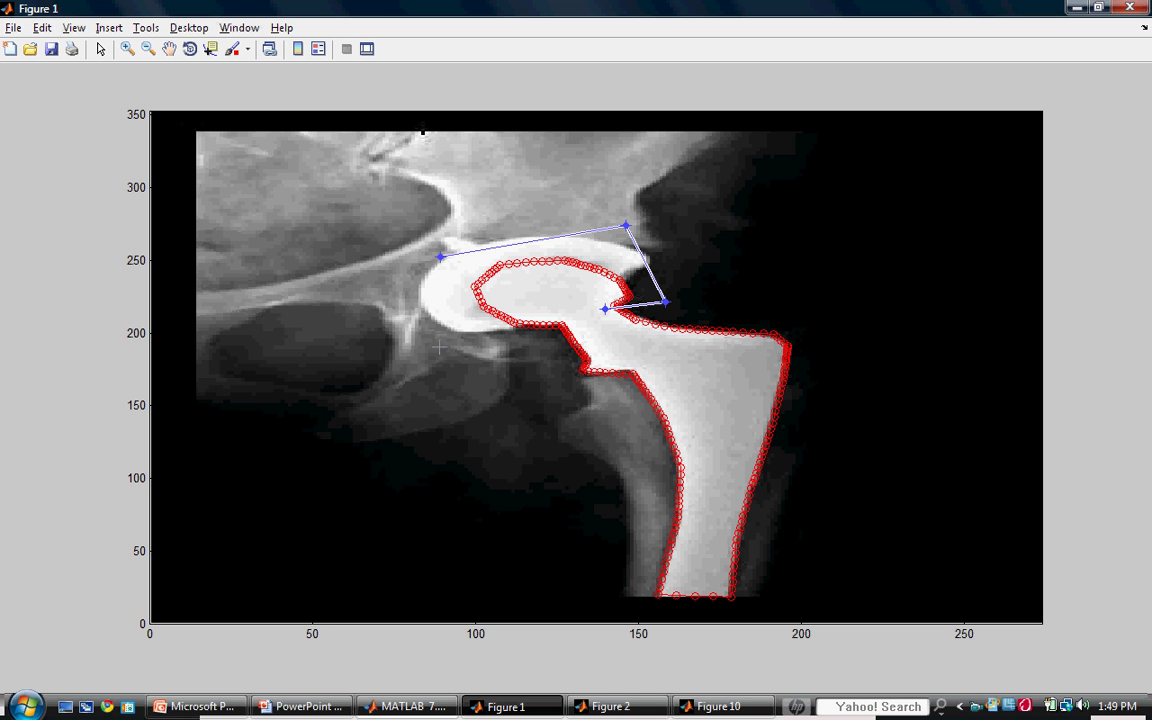
{"action": "left_click", "coordinate": [457, 347]}
{"action": "left_click", "coordinate": [557, 339]}
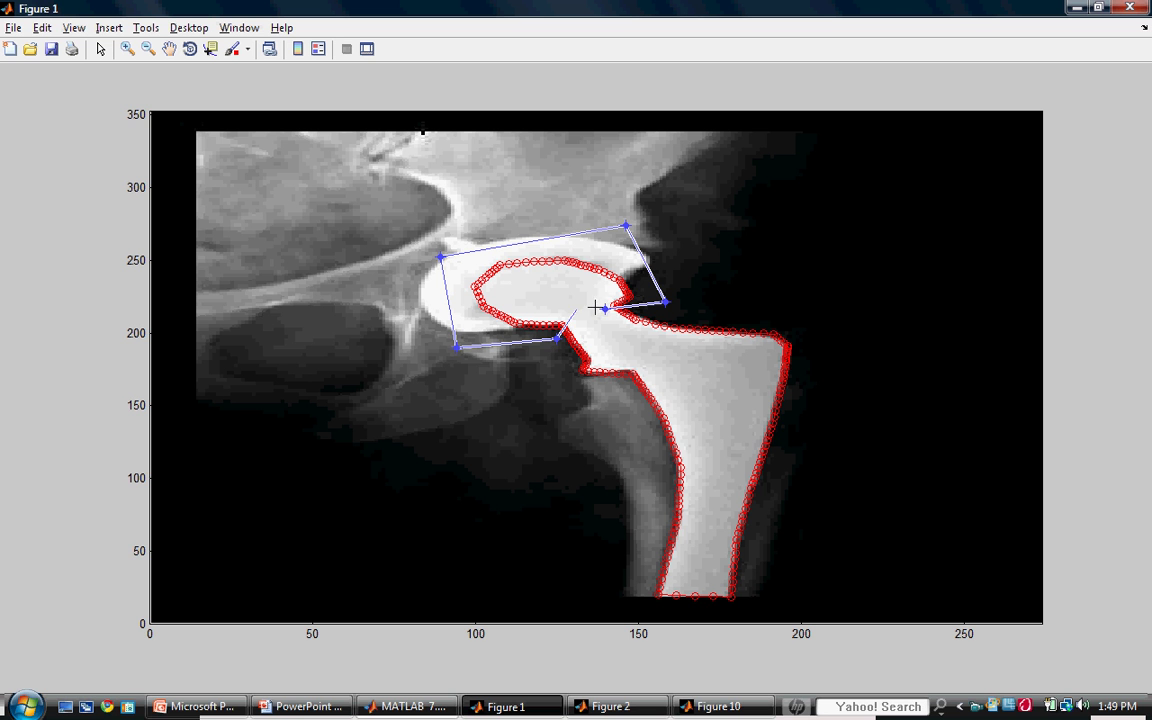
{"action": "left_click", "coordinate": [578, 301]}
{"action": "left_click", "coordinate": [602, 309]}
{"action": "double_click", "coordinate": [536, 278]}
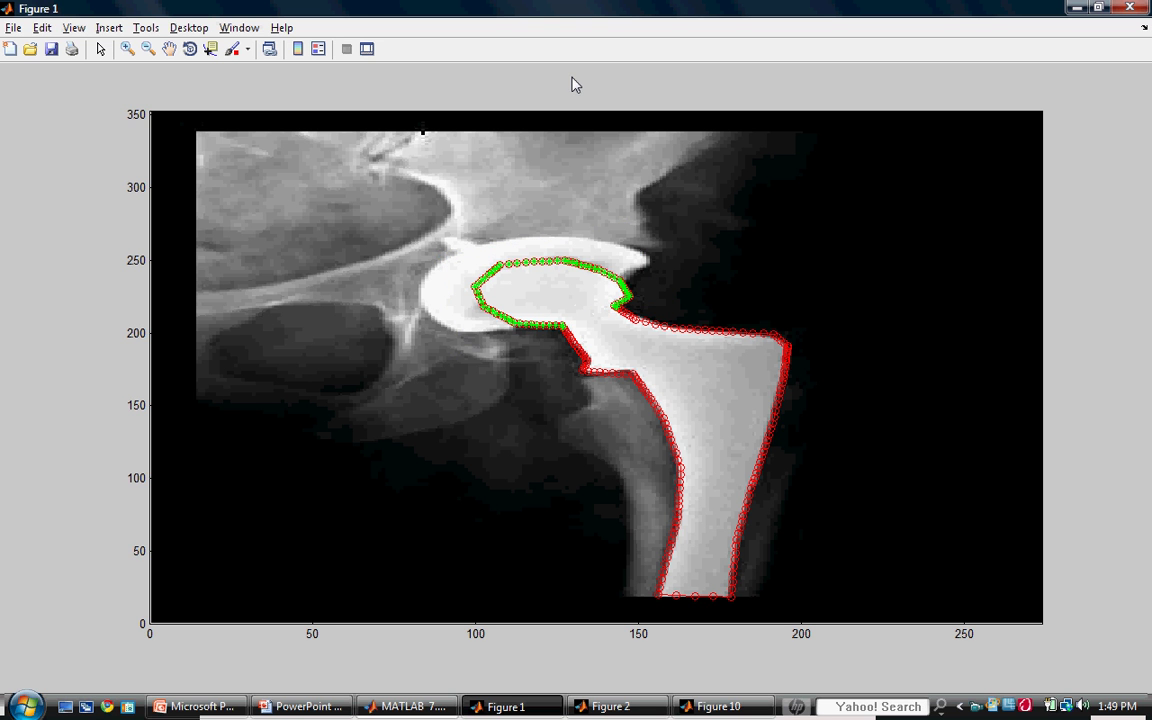
Use the normal/tangential frame, set normal and tangential displacements to 0, and answer not done
{"action": "double_click", "coordinate": [585, 18]}
{"action": "left_click", "coordinate": [633, 663]}
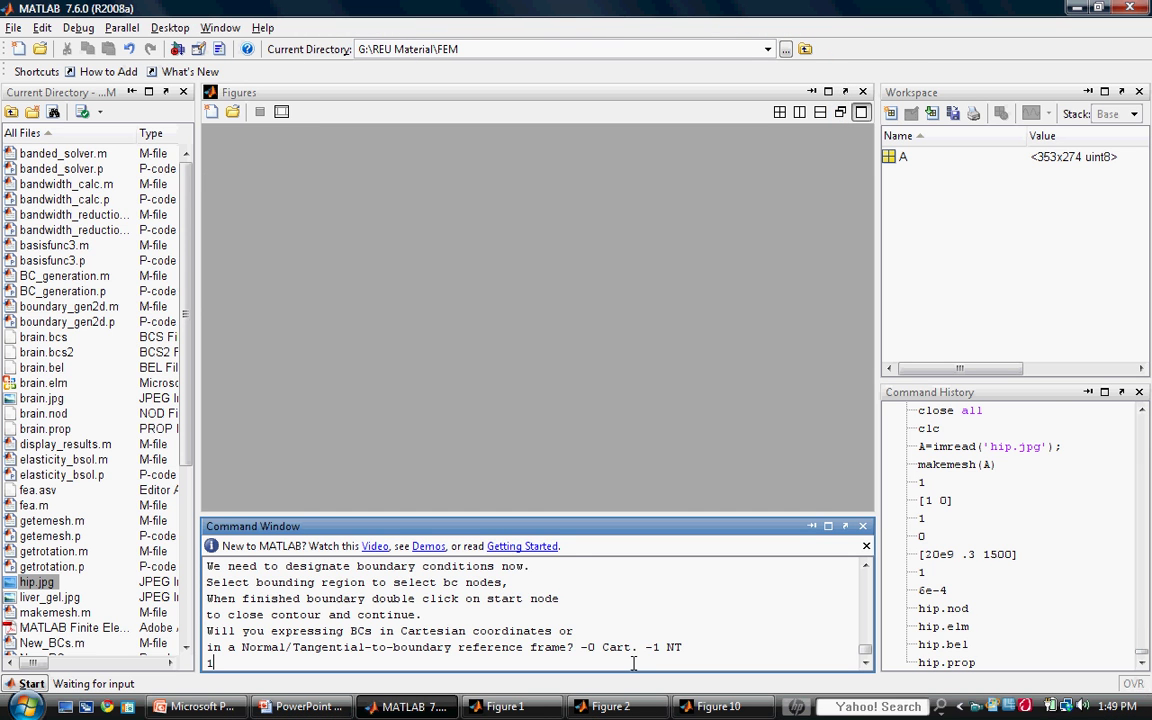
{"action": "type", "text": "1"}
{"action": "key", "text": "Return"}
{"action": "type", "text": "0"}
{"action": "key", "text": "Return"}
{"action": "type", "text": "0"}
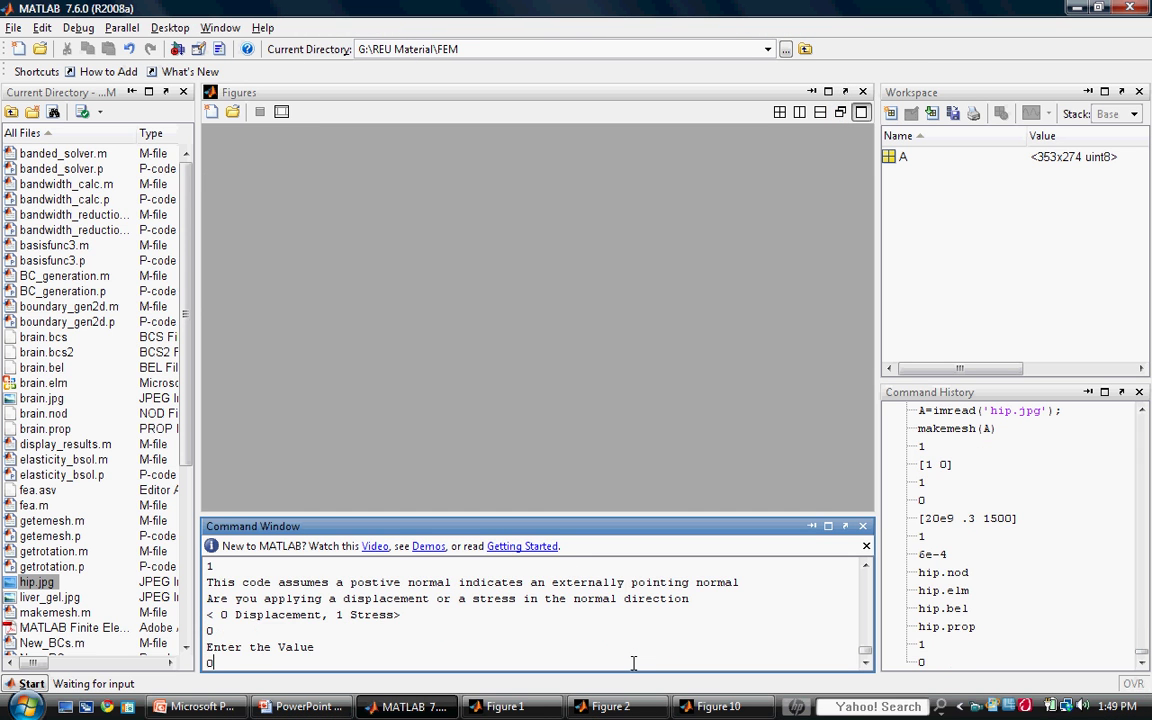
{"action": "key", "text": "Return"}
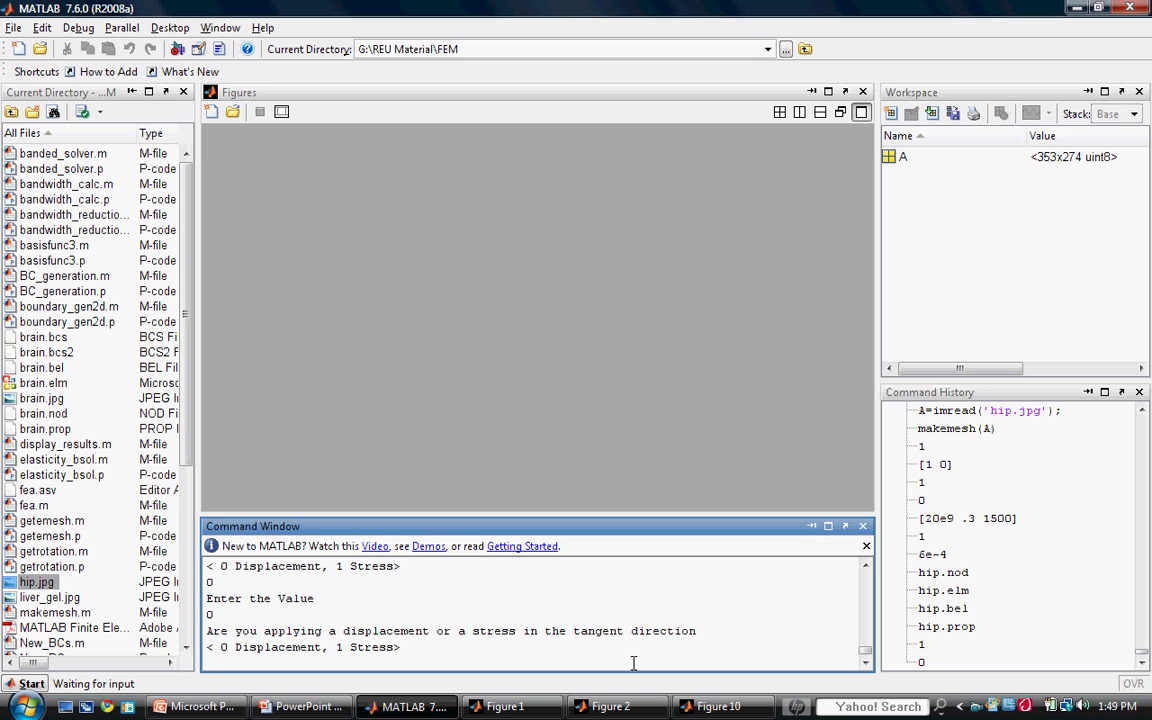
{"action": "type", "text": "0"}
{"action": "key", "text": "Return"}
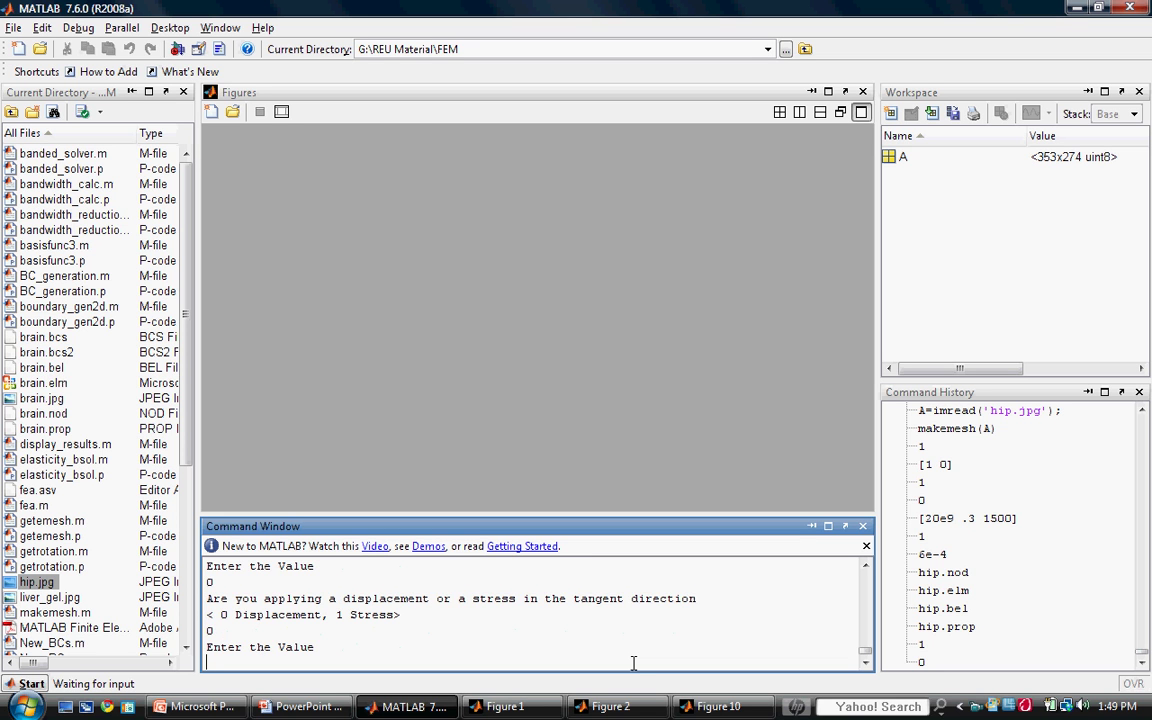
{"action": "type", "text": "0"}
{"action": "key", "text": "Return"}
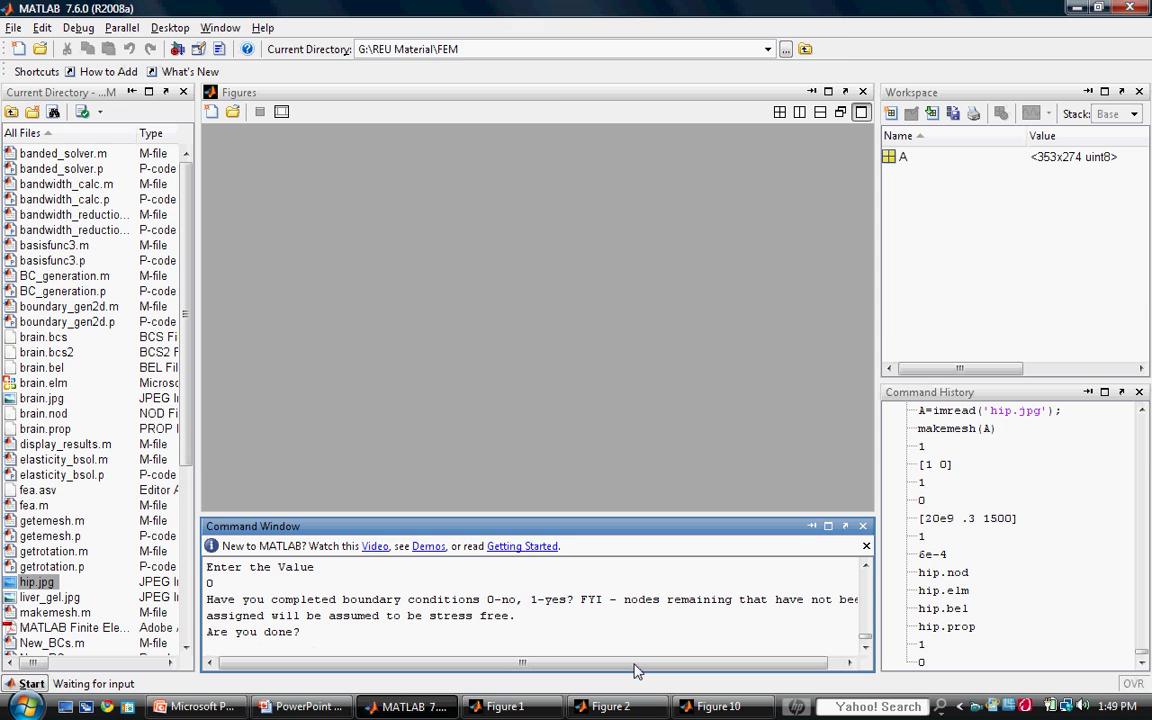
{"action": "type", "text": "0"}
{"action": "key", "text": "Return"}
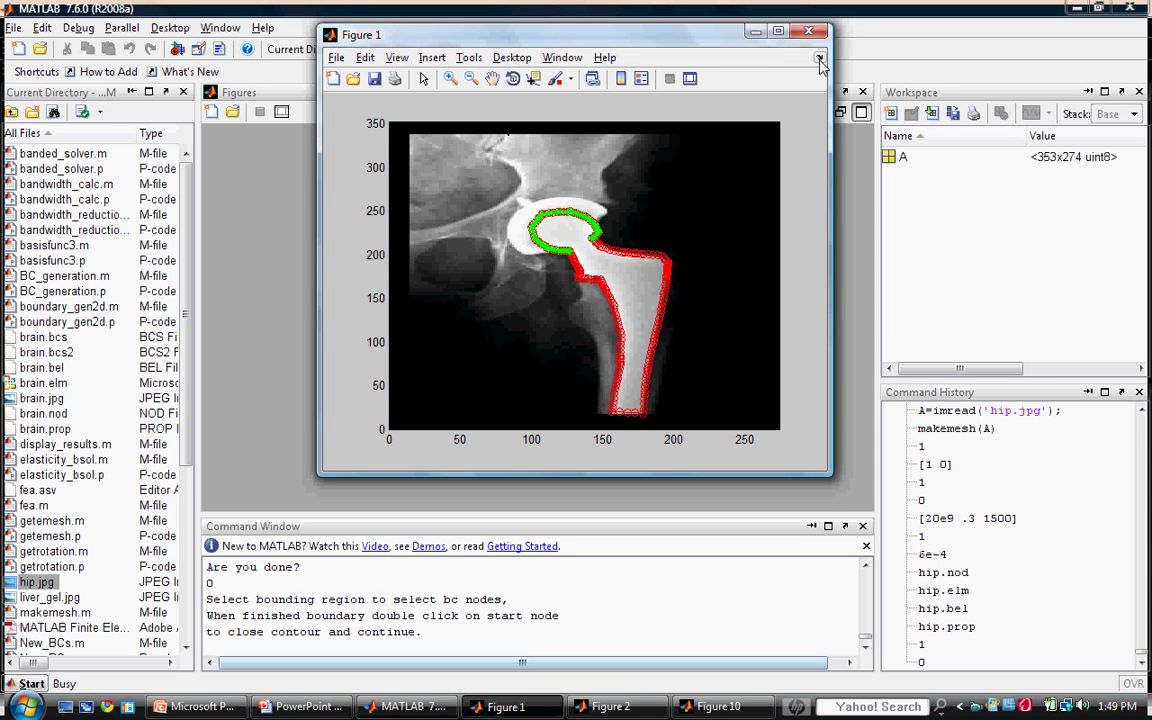
Enclose the stem base in a four-corner polygon to select its bottom nodes, then restore the figure
{"action": "double_click", "coordinate": [640, 40]}
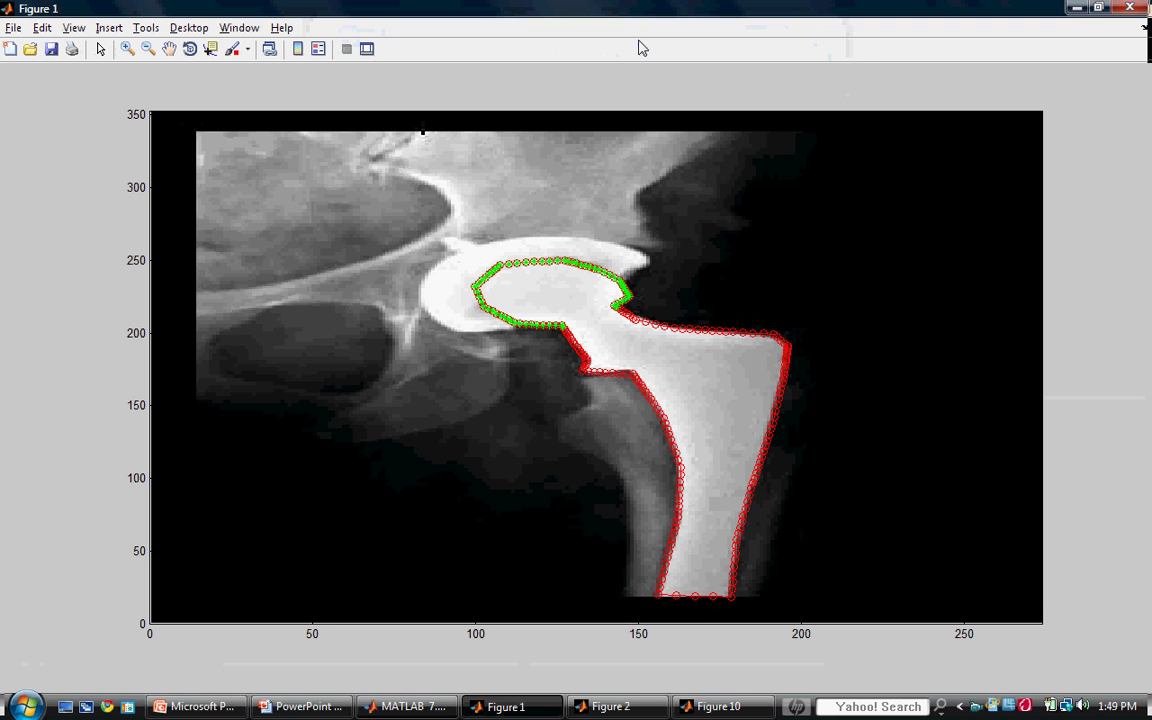
{"action": "left_click", "coordinate": [668, 609]}
{"action": "left_click", "coordinate": [669, 583]}
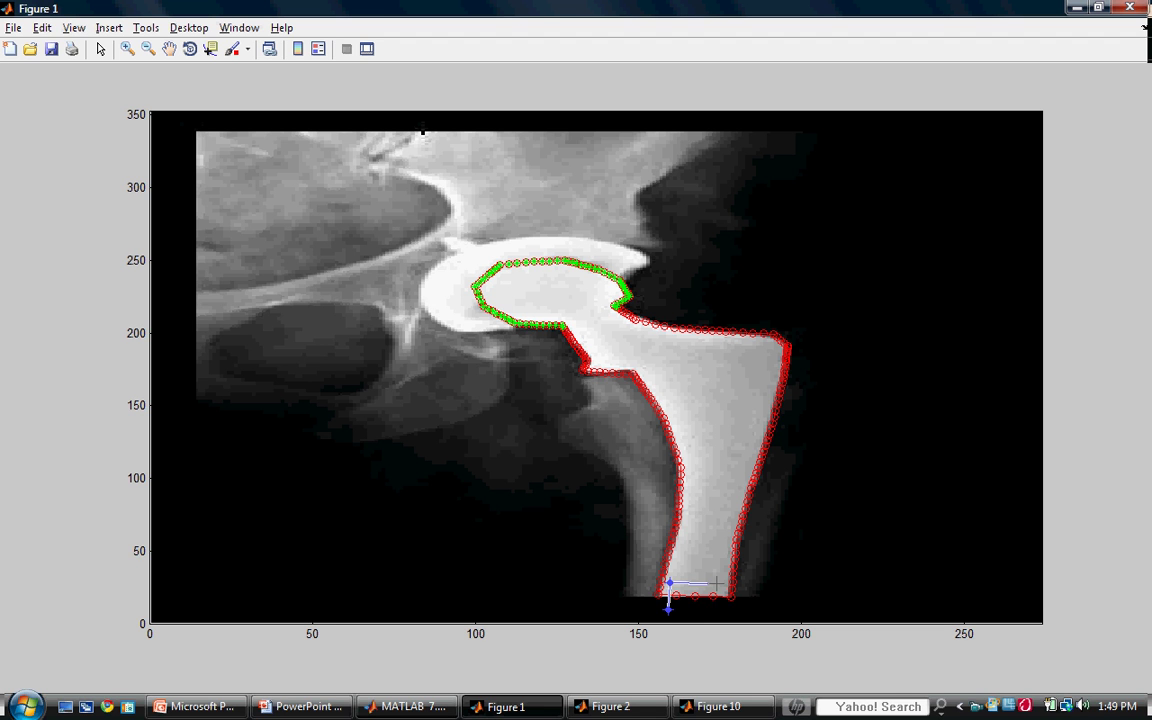
{"action": "left_click", "coordinate": [720, 582]}
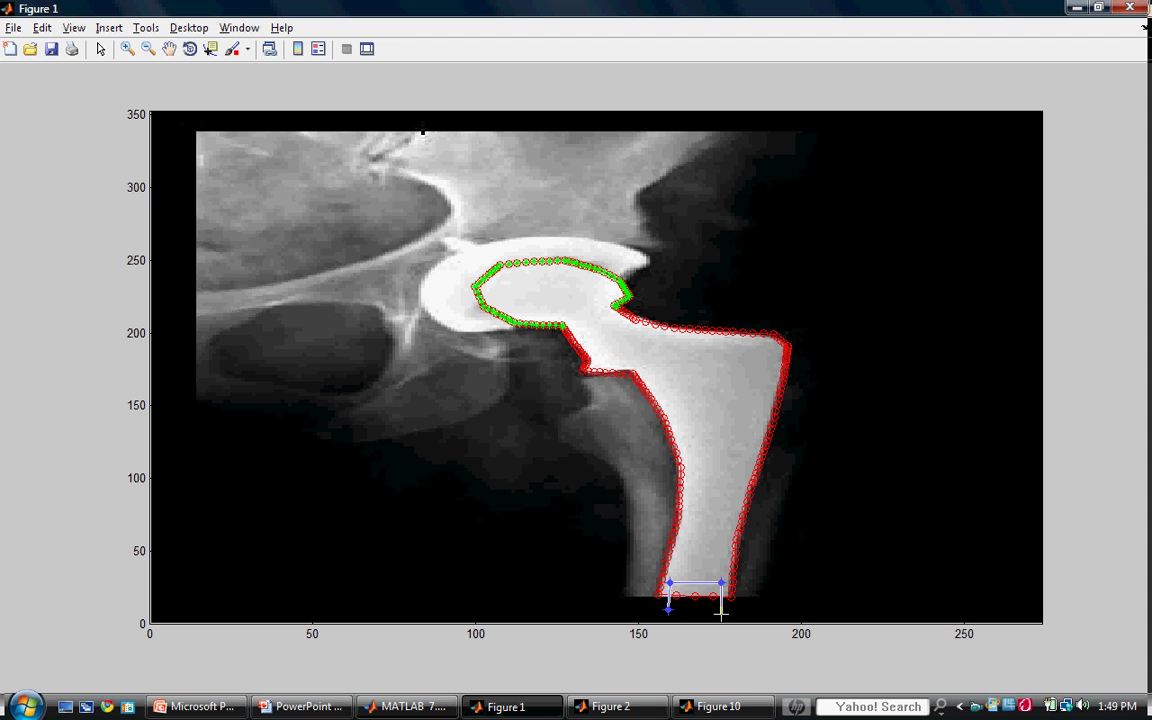
{"action": "left_click", "coordinate": [722, 613]}
{"action": "left_click", "coordinate": [668, 609]}
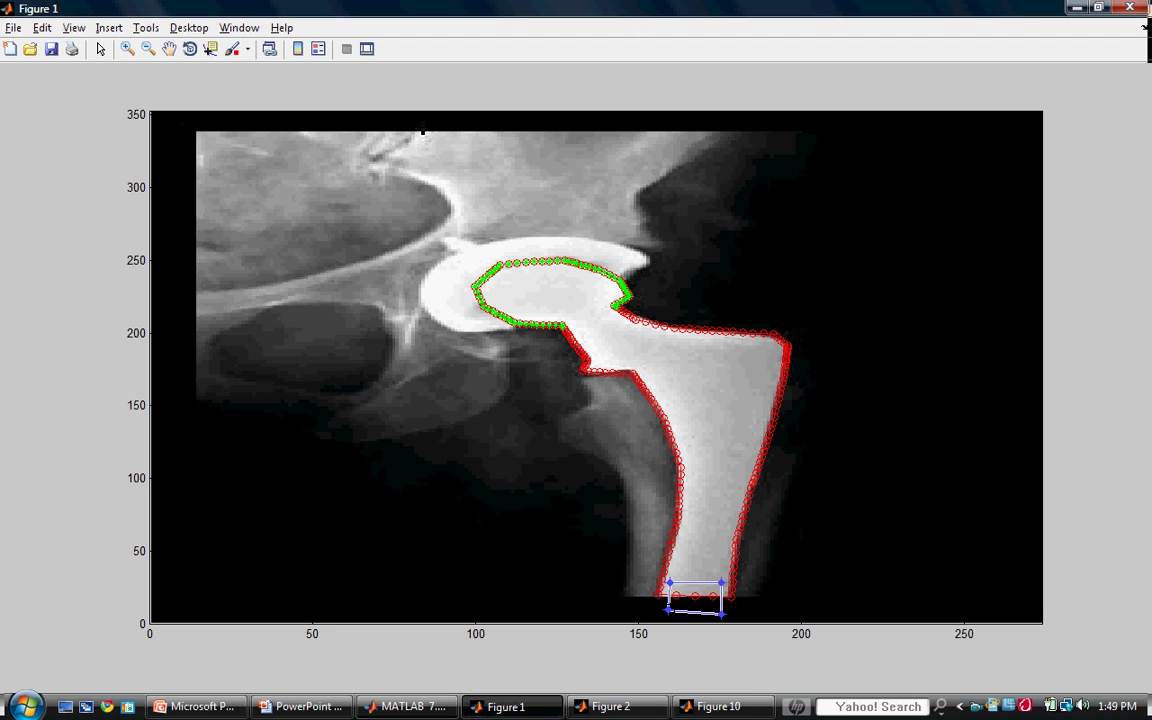
{"action": "double_click", "coordinate": [668, 610]}
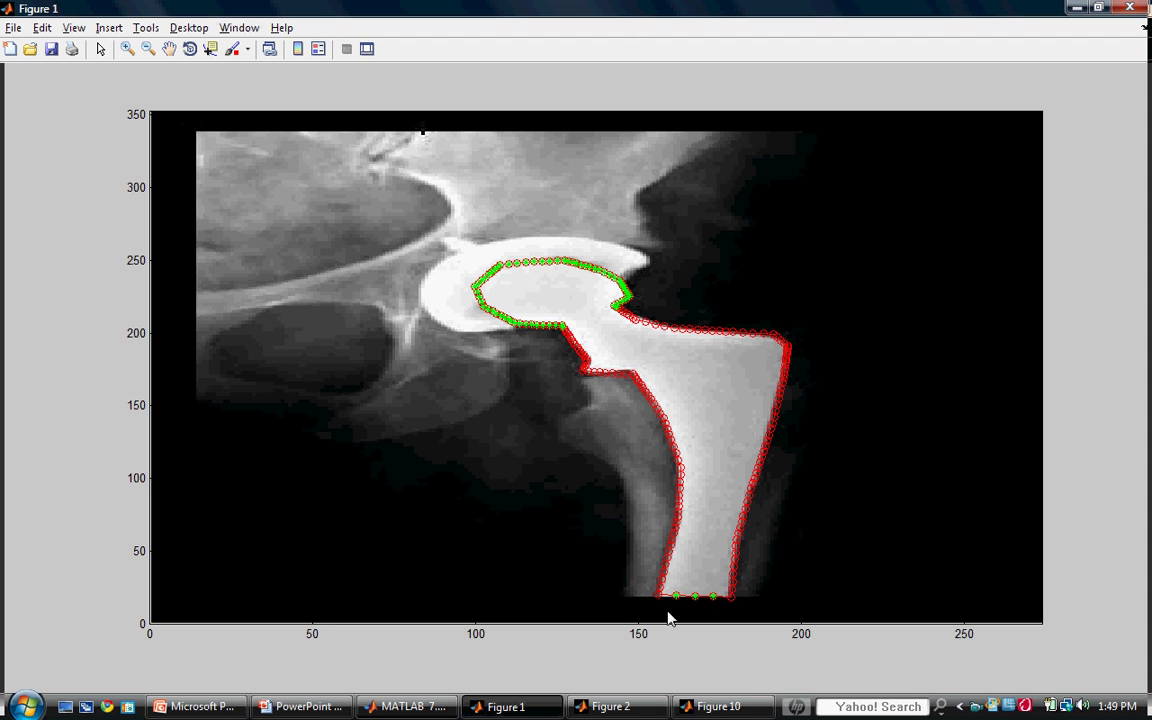
{"action": "double_click", "coordinate": [596, 8]}
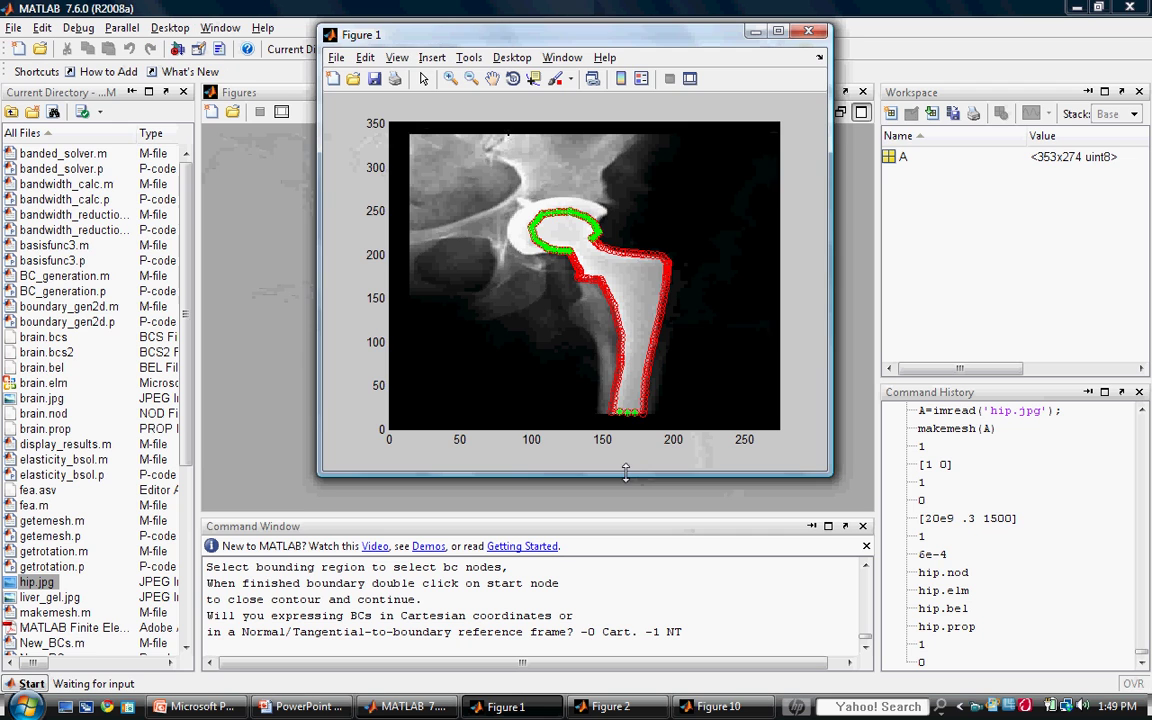
Dock the hip figure into the desktop and hide the dense mesh figure
{"action": "left_click", "coordinate": [600, 631]}
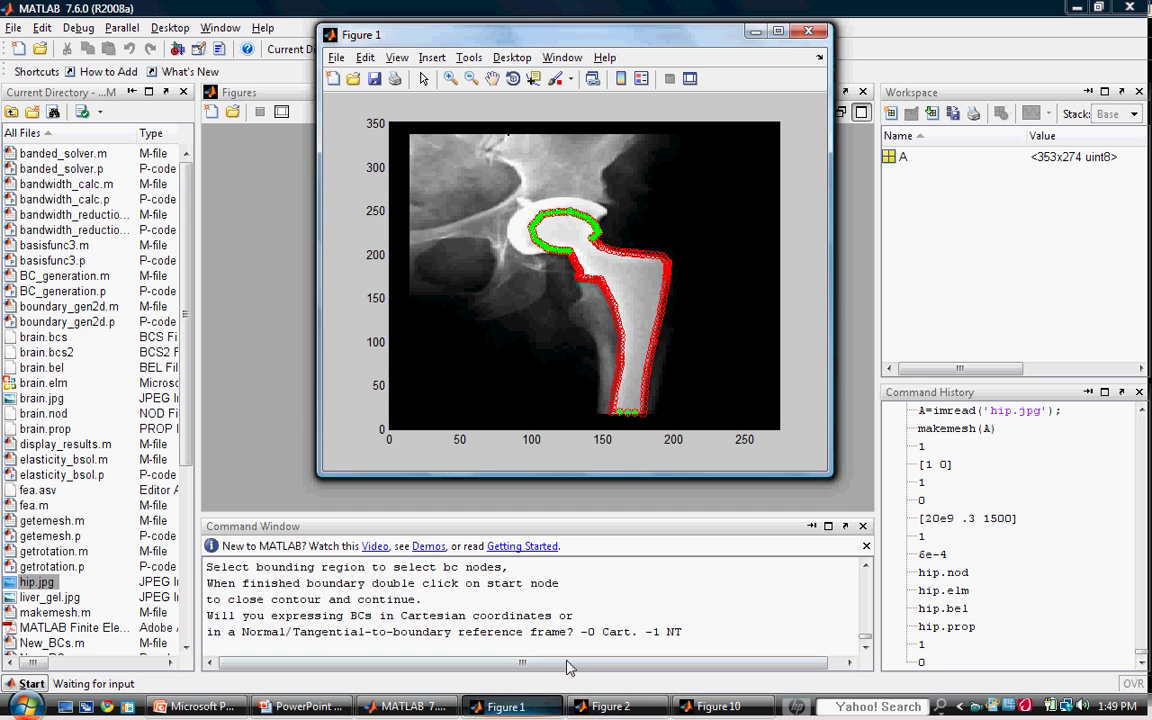
{"action": "left_click", "coordinate": [820, 57]}
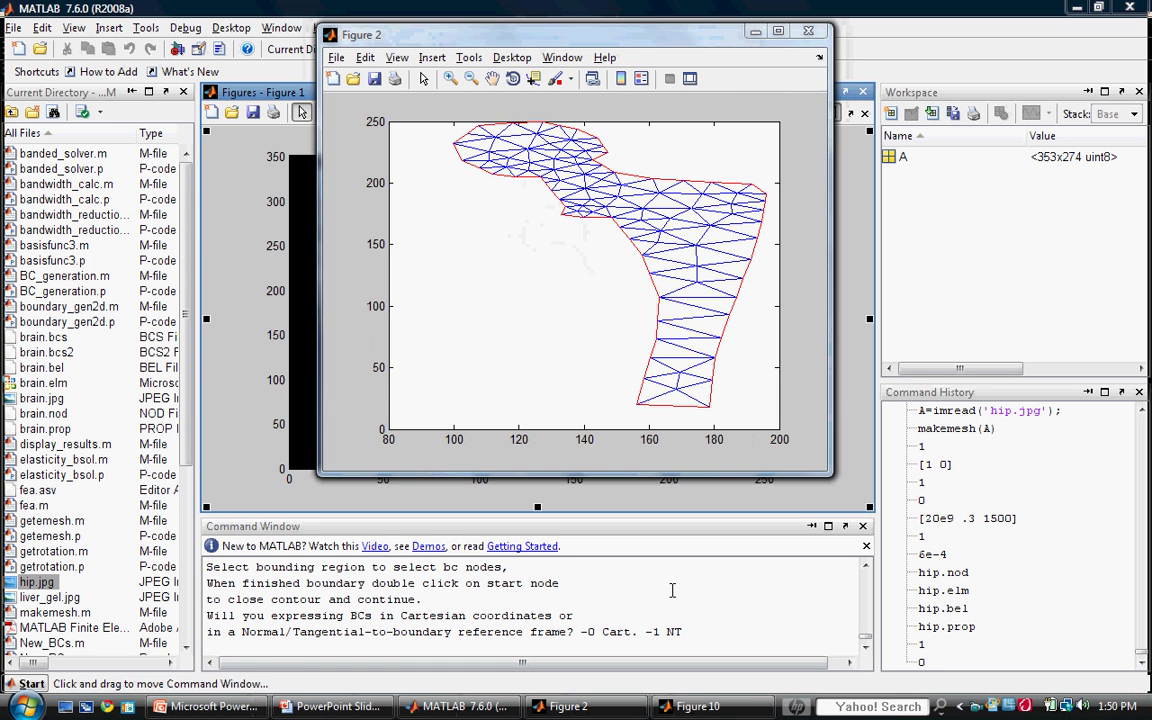
{"action": "left_click", "coordinate": [756, 33]}
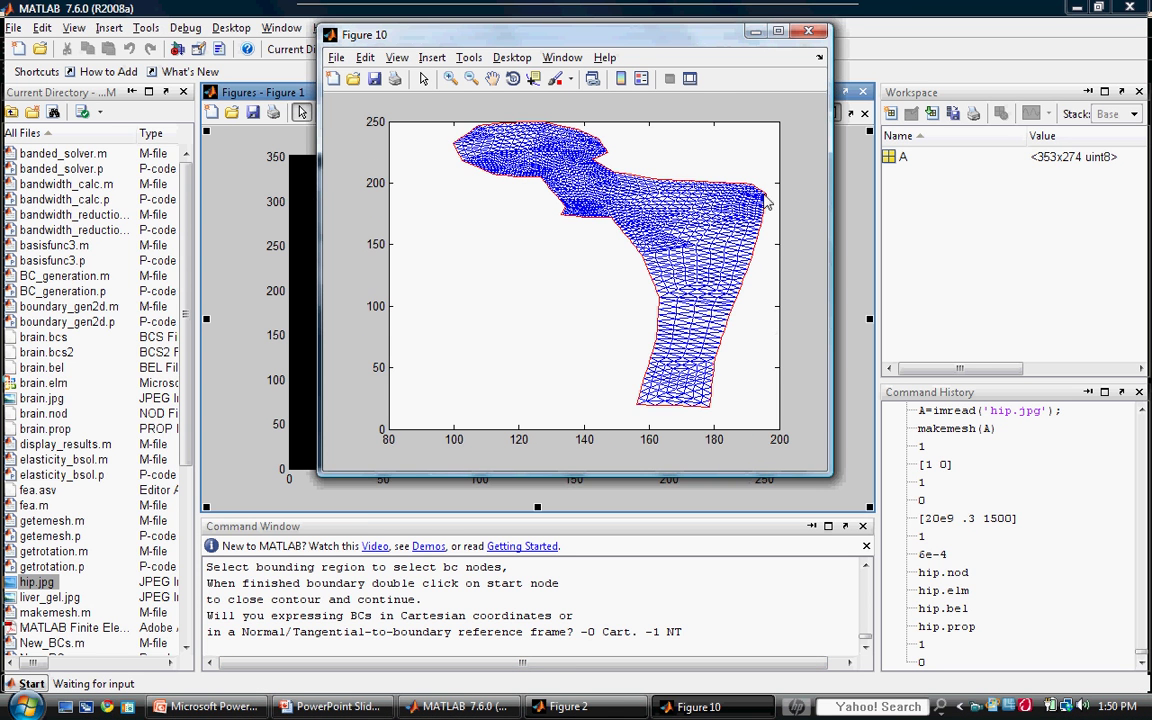
{"action": "left_click", "coordinate": [757, 32]}
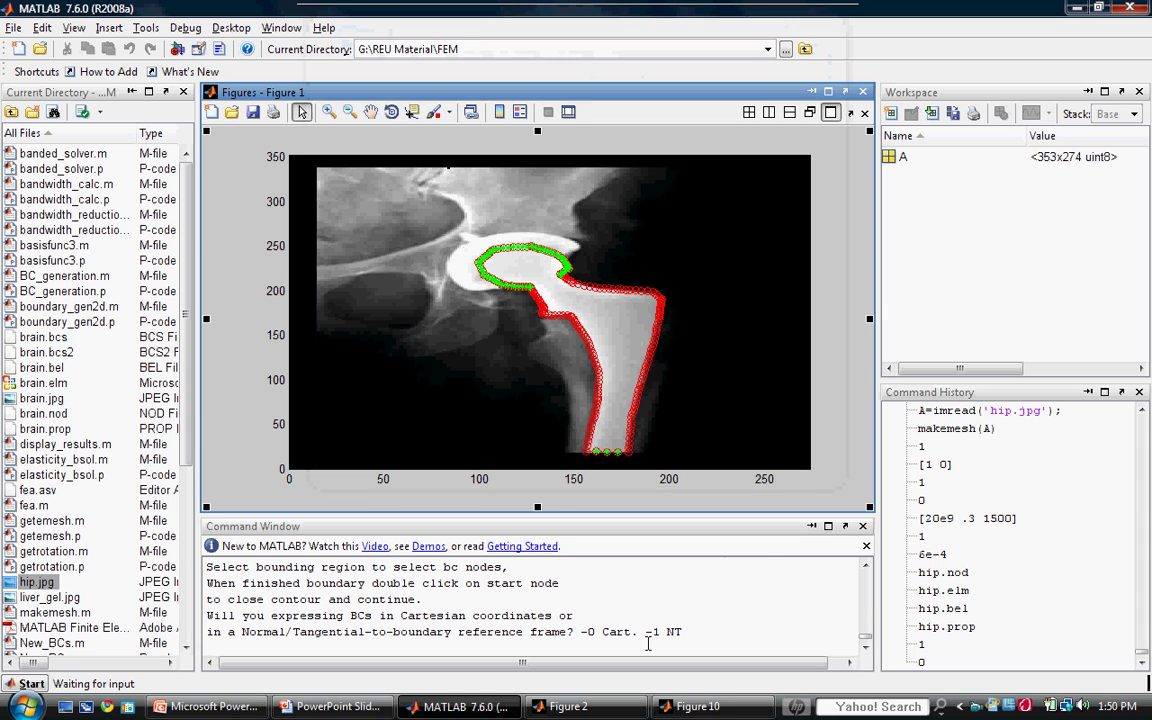
{"action": "left_click", "coordinate": [648, 643]}
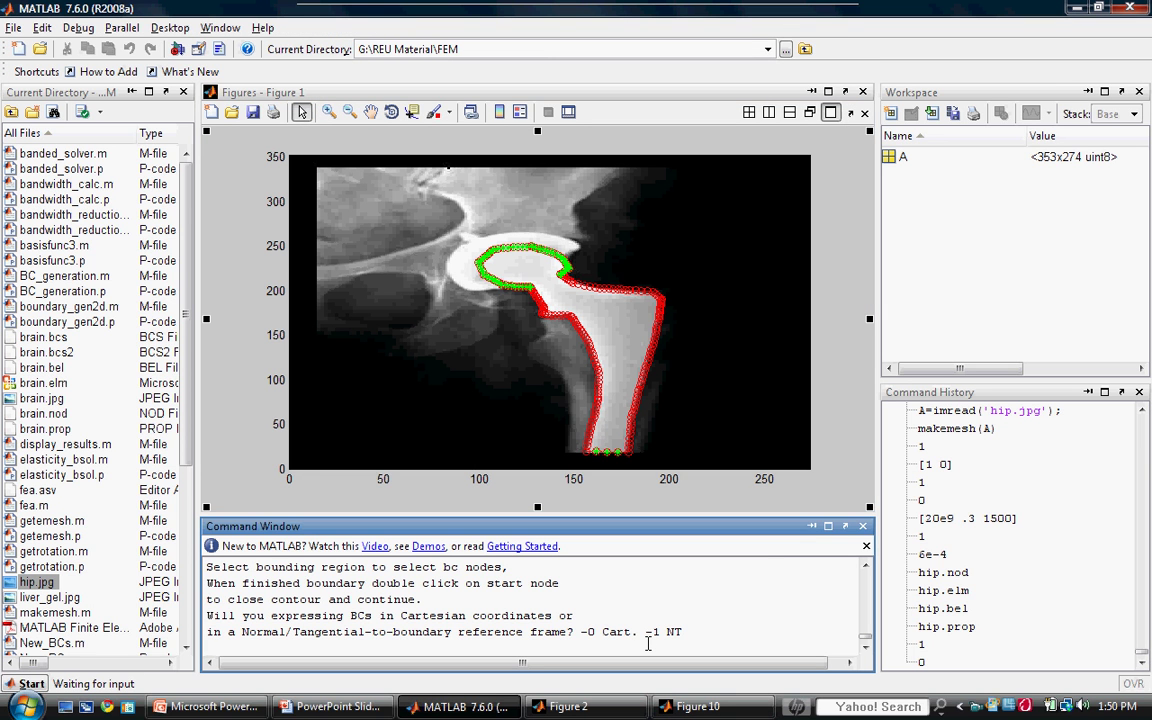
In the normal/tangential frame, apply -500000 normal stress and 0 tangent stress
{"action": "type", "text": "1"}
{"action": "key", "text": "Return"}
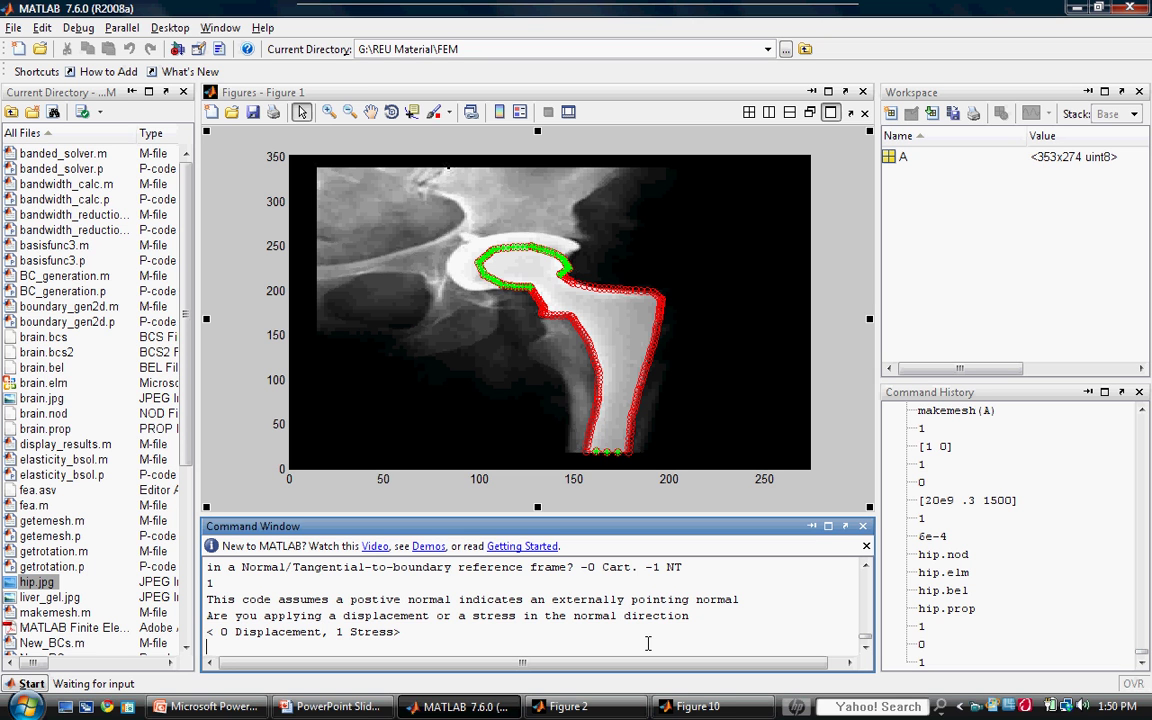
{"action": "type", "text": "1"}
{"action": "key", "text": "Return"}
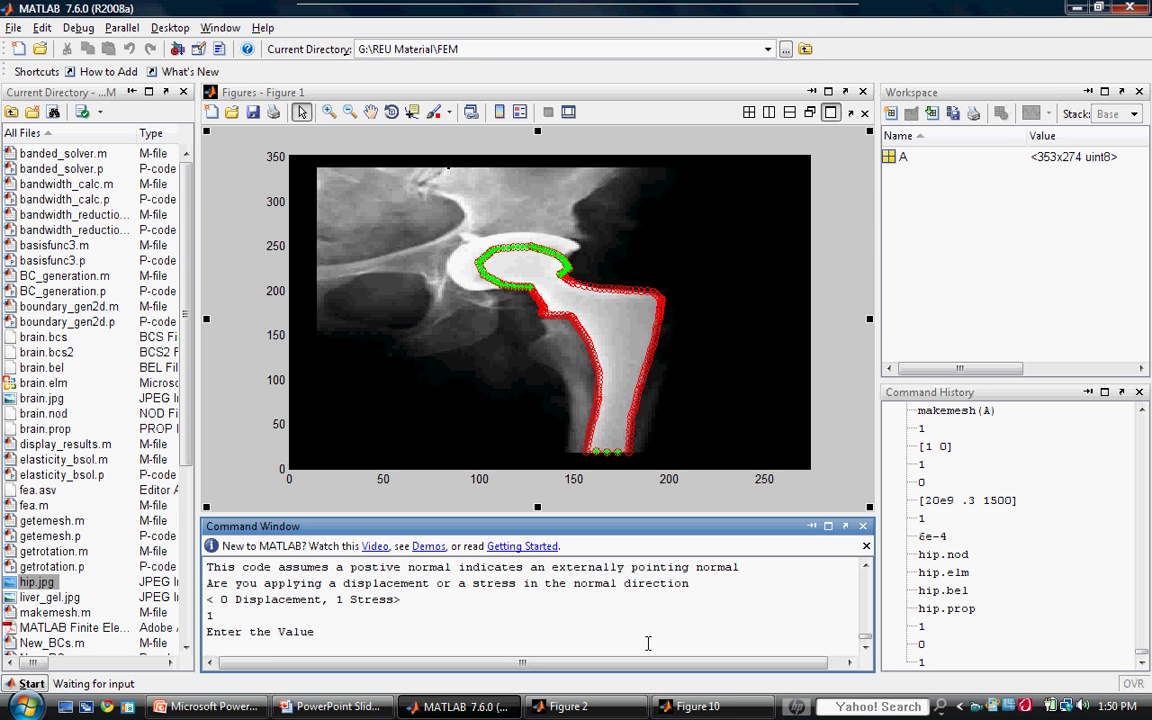
{"action": "type", "text": "-500000"}
{"action": "key", "text": "Return"}
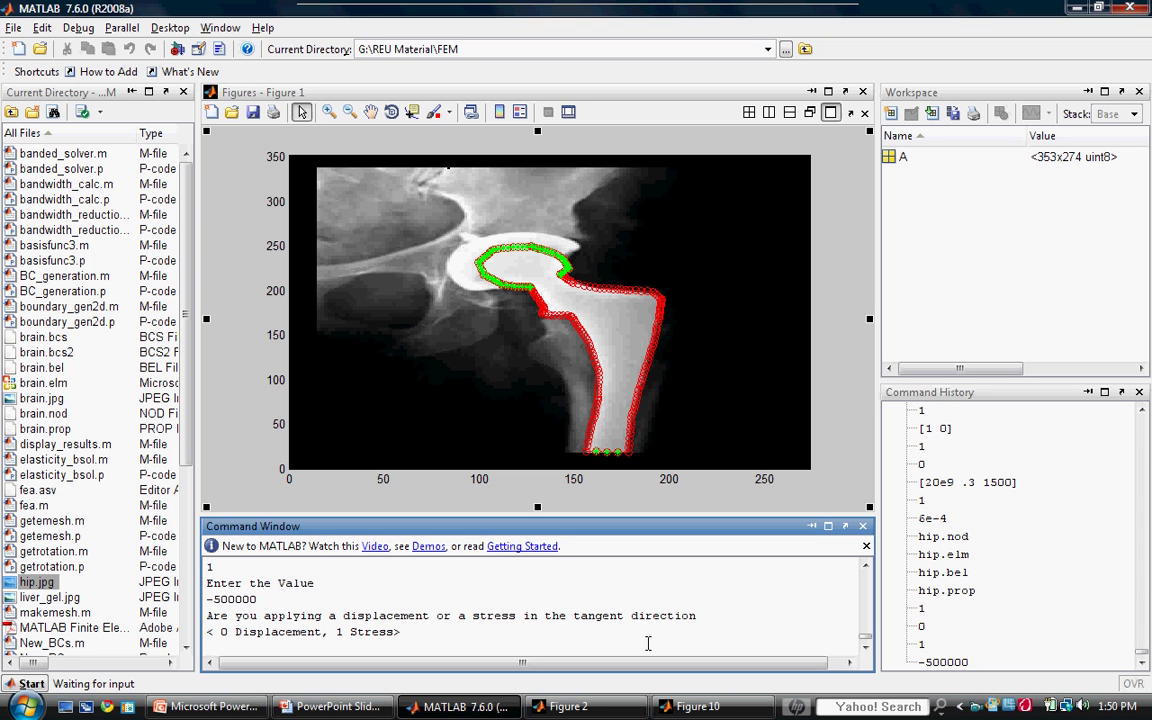
{"action": "type", "text": "0"}
{"action": "key", "text": "Return"}
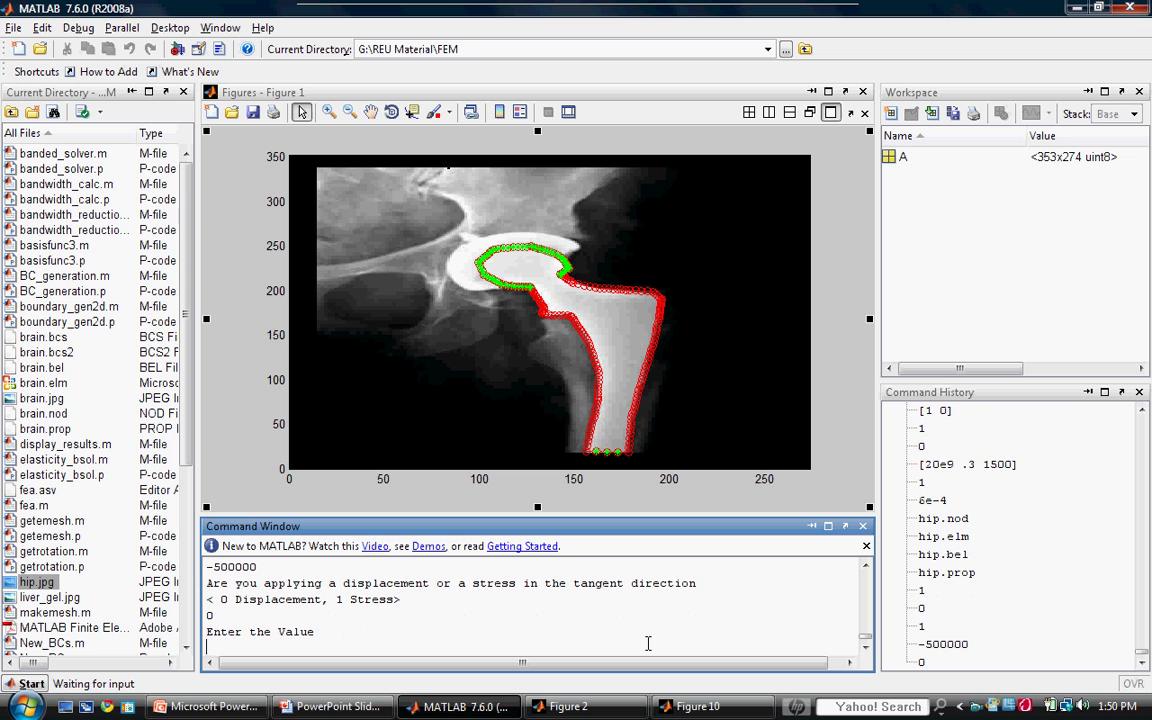
{"action": "type", "text": "0"}
{"action": "key", "text": "Return"}
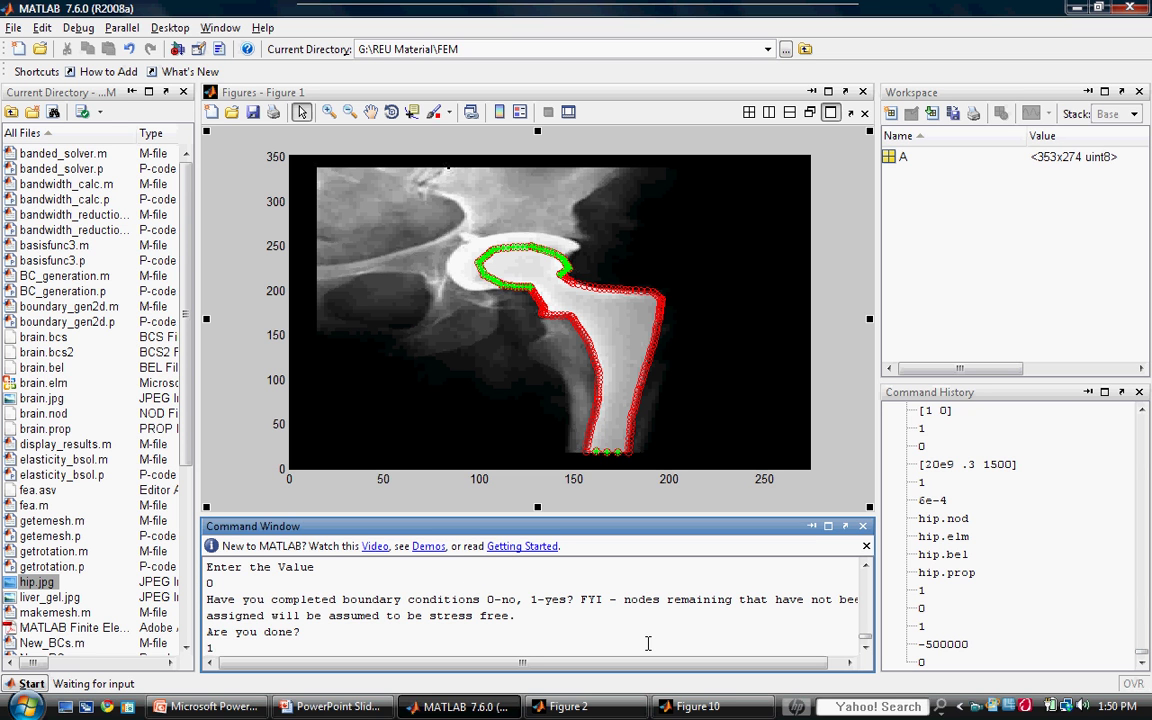
Confirm the boundary conditions are complete and save them as hip.bcs
{"action": "type", "text": "1"}
{"action": "key", "text": "Return"}
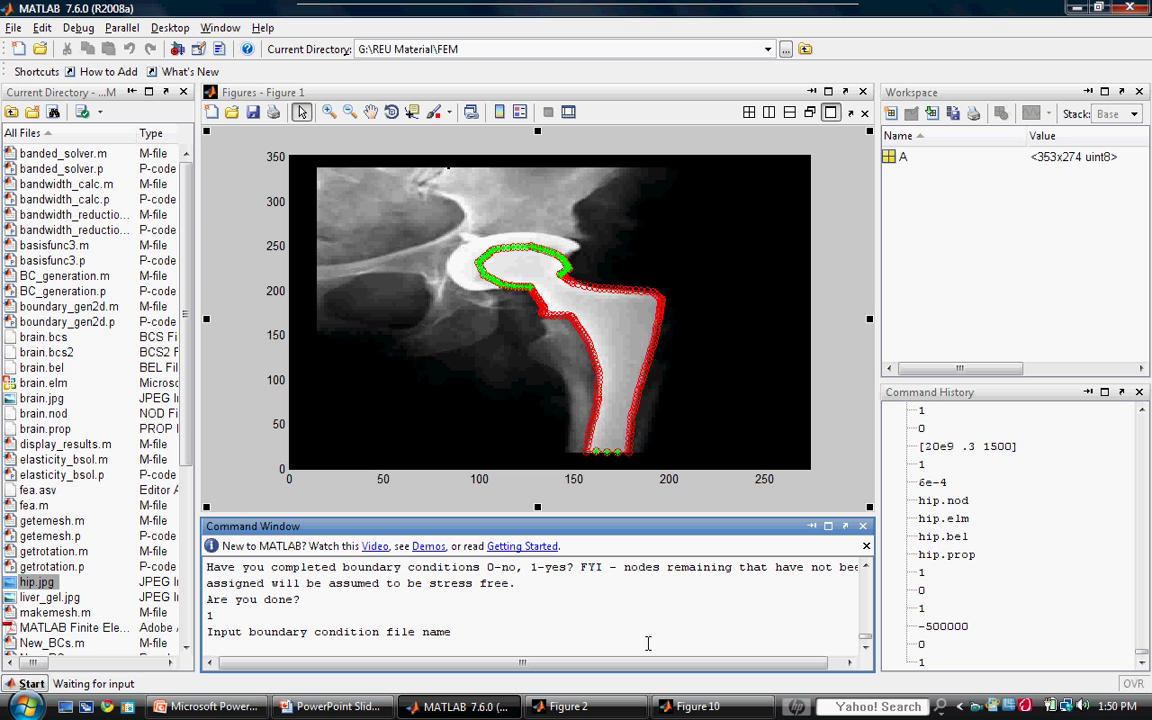
{"action": "type", "text": "hip.bcs"}
{"action": "key", "text": "Return"}
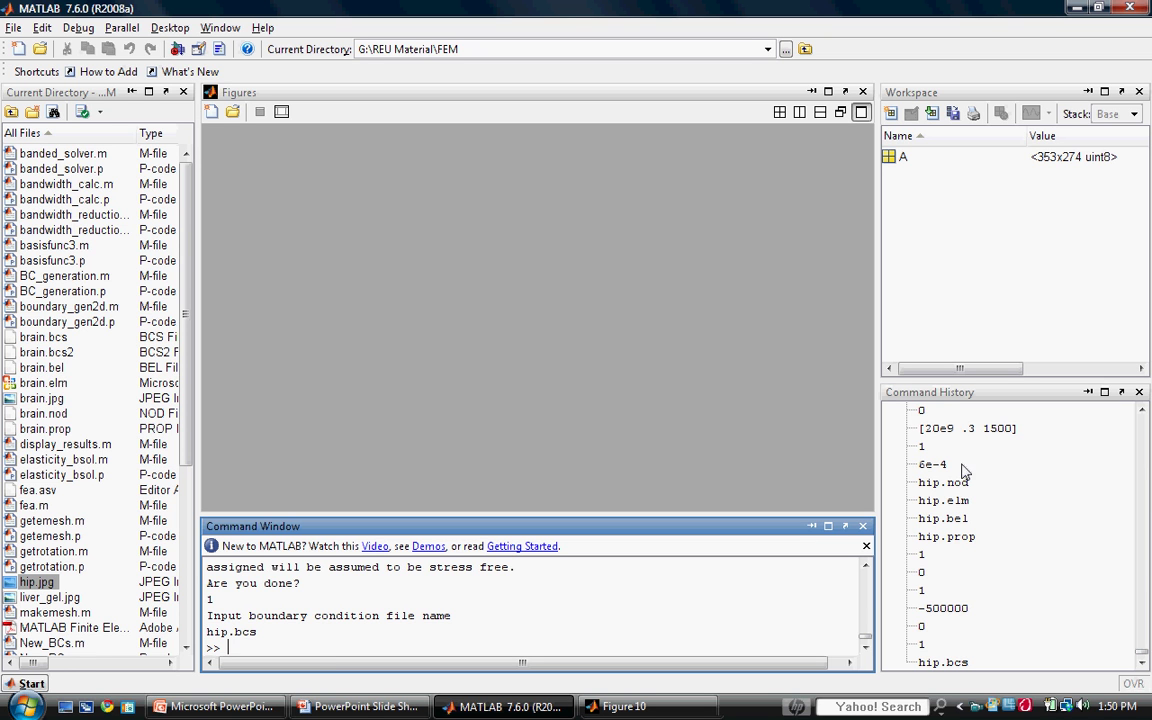
Recall the run_2d_elasticity_model command on the hip files and rerun it with a trailing semicolon
{"action": "left_click", "coordinate": [1141, 451]}
{"action": "left_click", "coordinate": [1143, 452]}
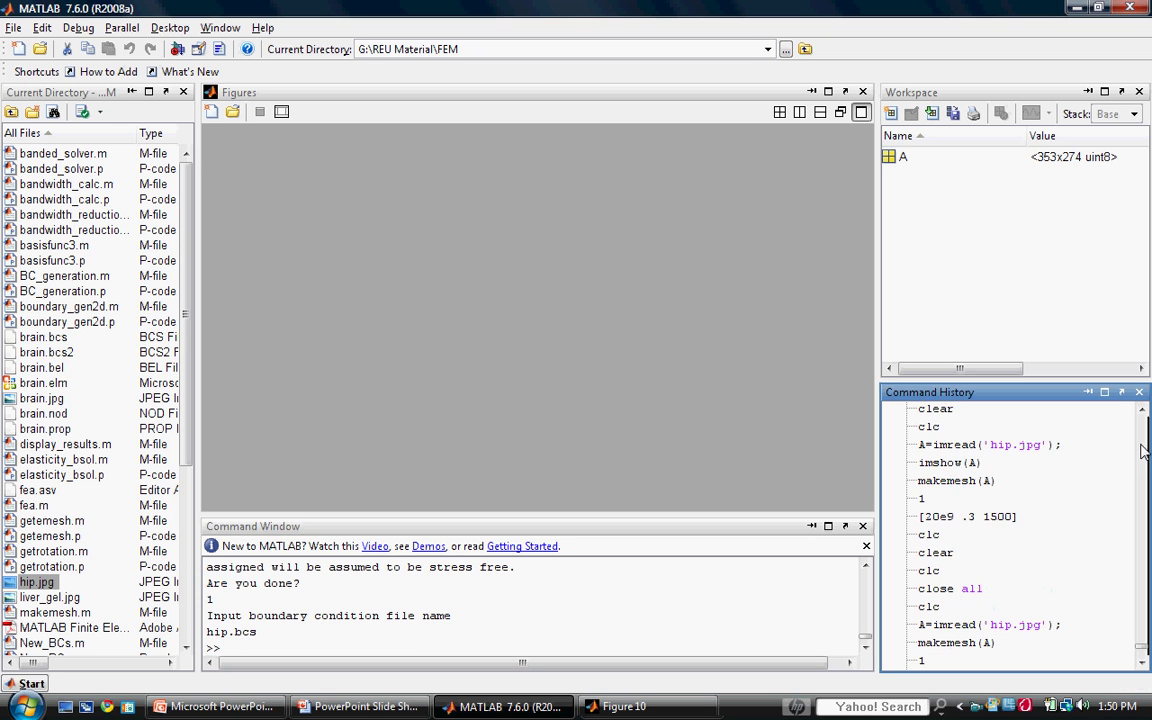
{"action": "left_click", "coordinate": [1143, 452]}
{"action": "left_click", "coordinate": [1143, 452]}
{"action": "left_click", "coordinate": [1143, 452]}
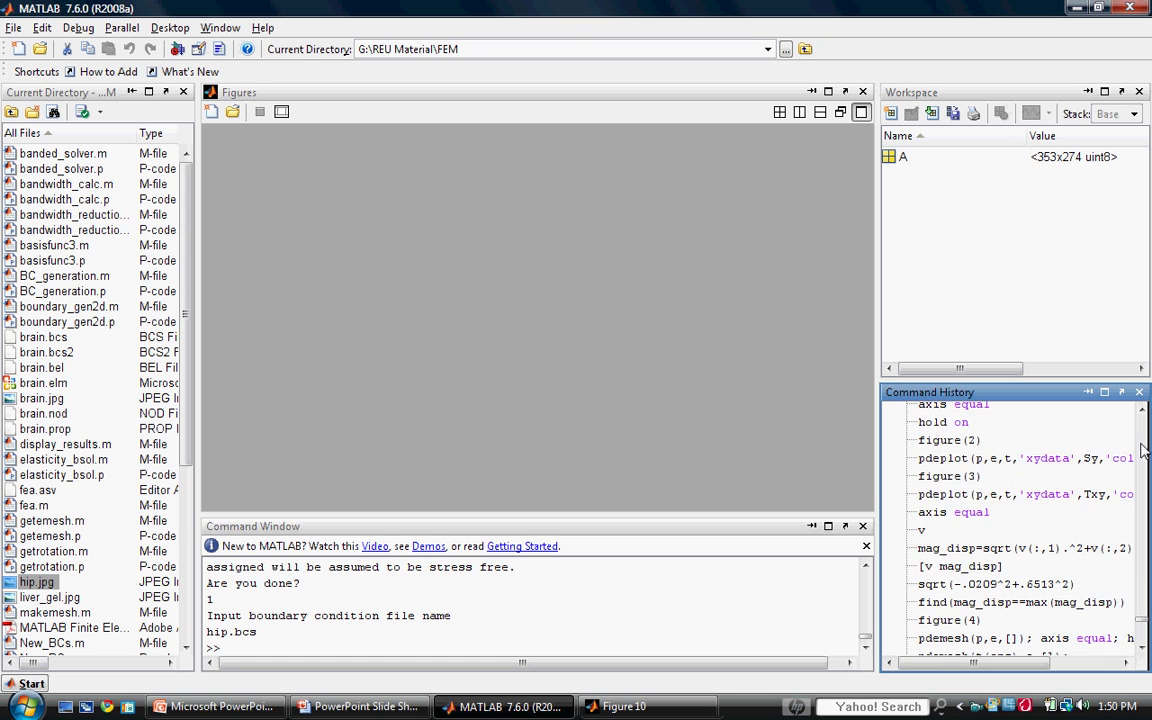
{"action": "left_click", "coordinate": [1143, 452]}
{"action": "double_click", "coordinate": [945, 550]}
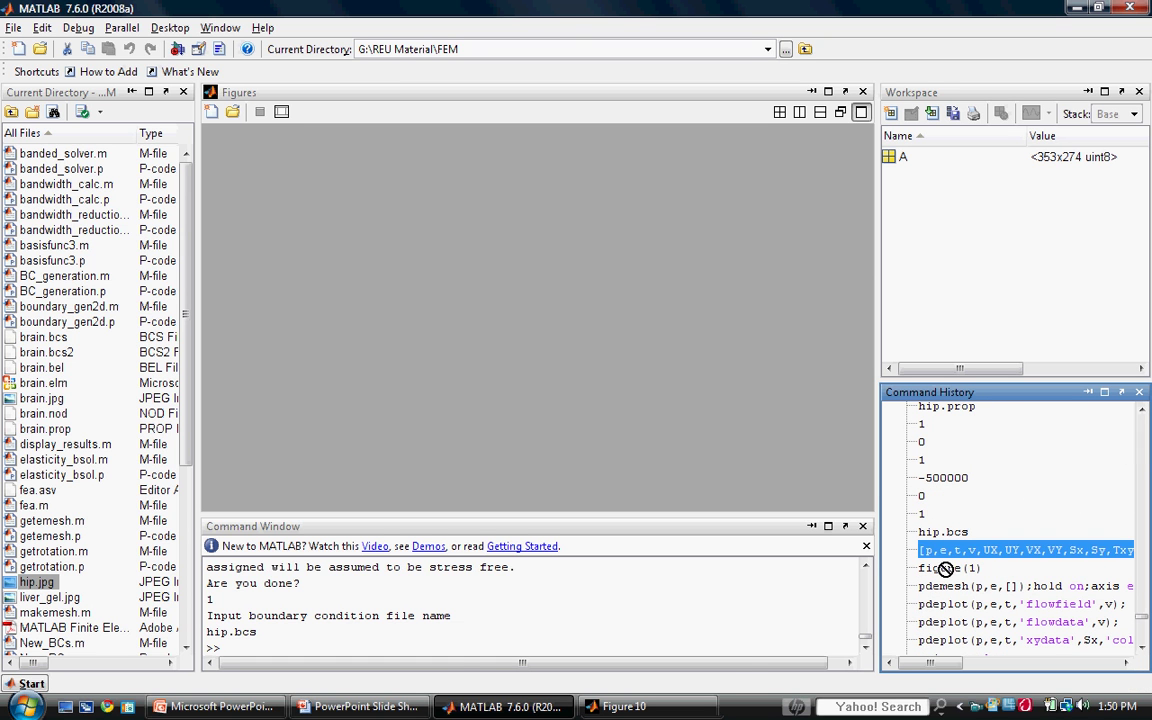
{"action": "left_click_drag", "start_coordinate": [686, 668], "coordinate": [545, 672]}
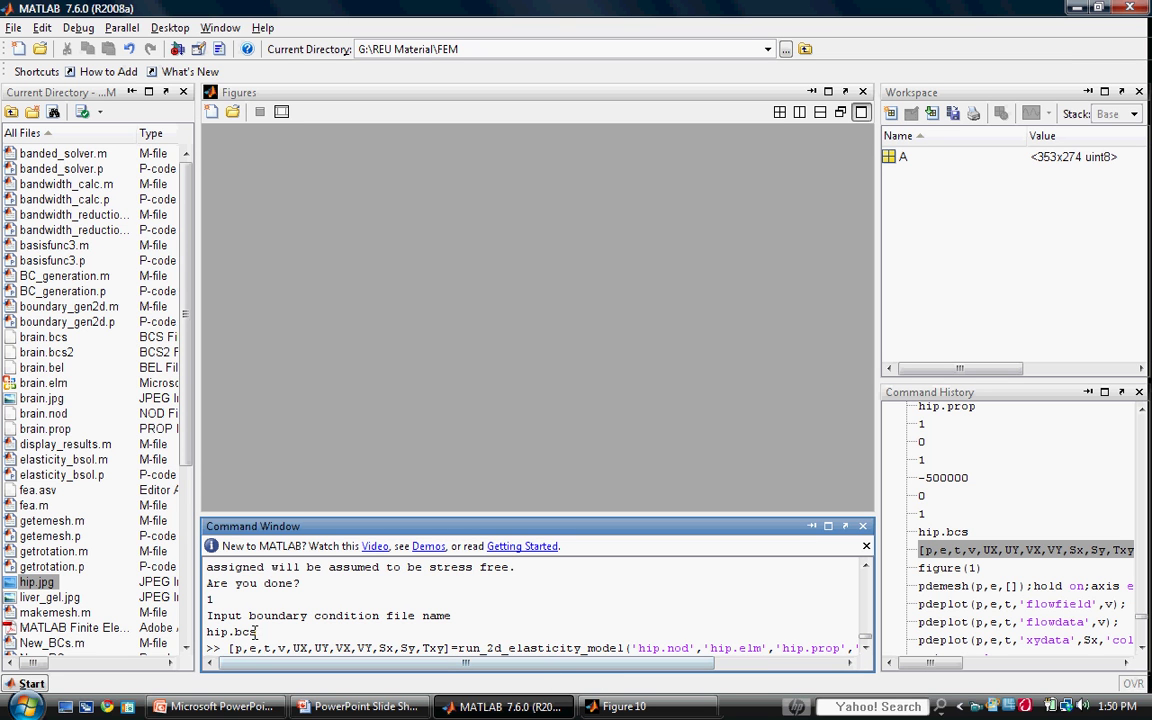
{"action": "left_click_drag", "start_coordinate": [234, 648], "coordinate": [446, 649]}
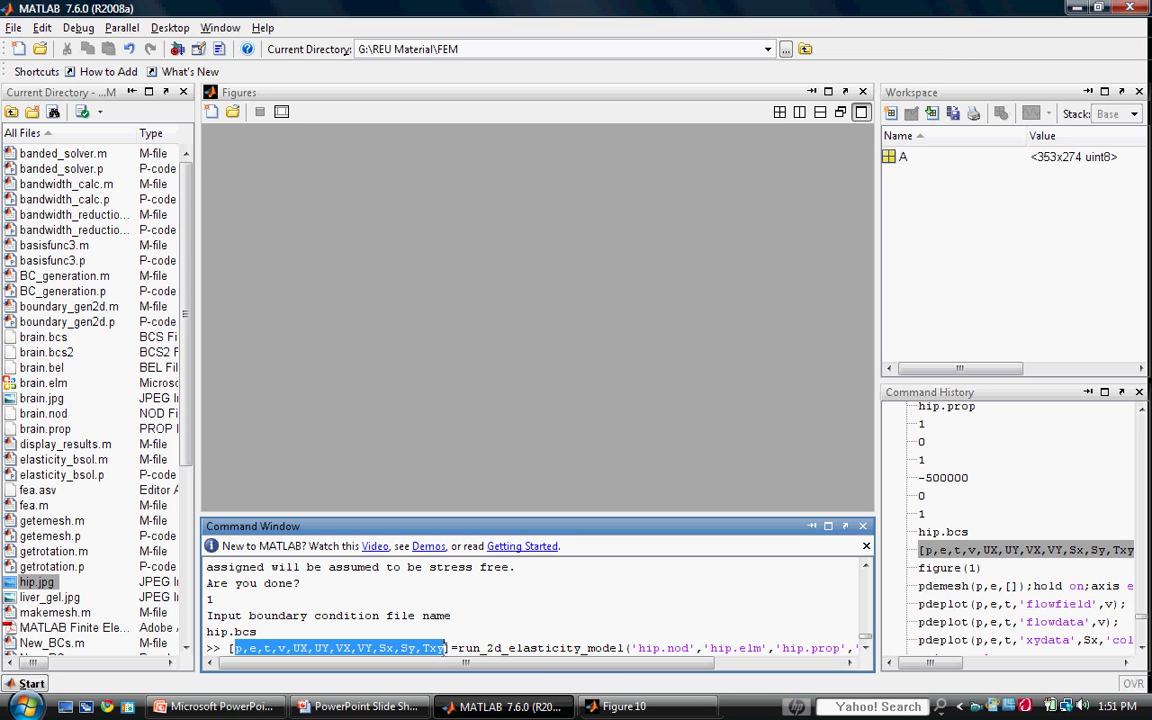
{"action": "left_click", "coordinate": [485, 652]}
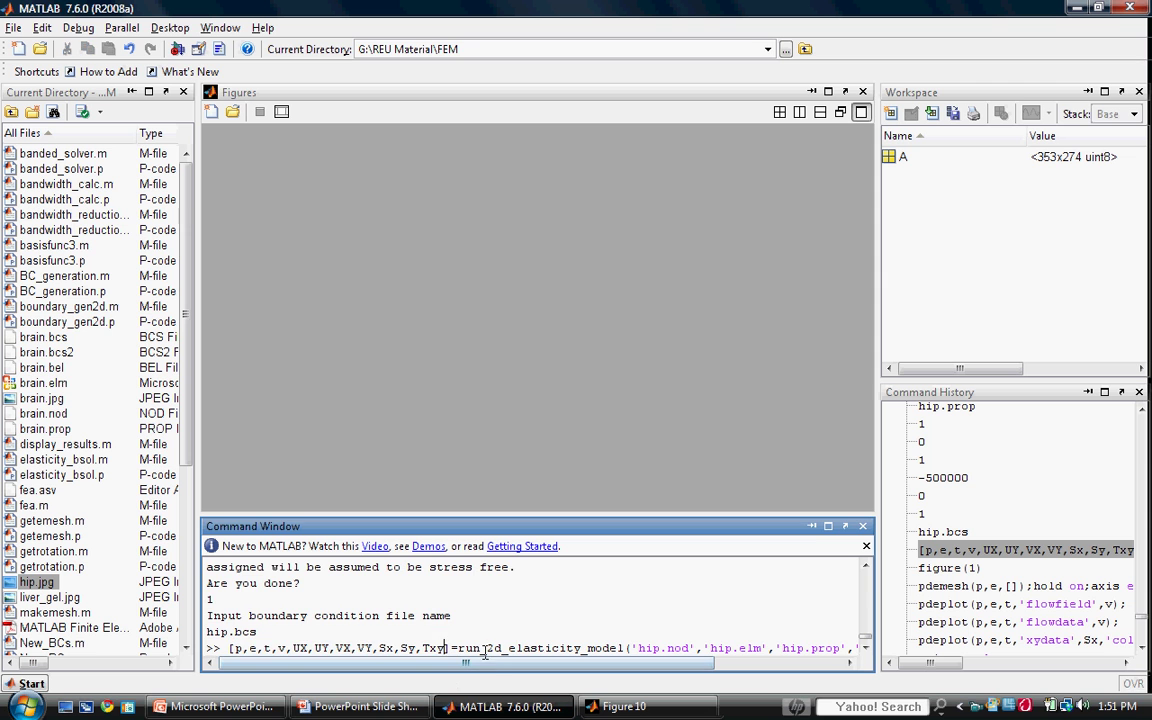
{"action": "left_click_drag", "start_coordinate": [497, 663], "coordinate": [623, 669]}
{"action": "left_click_drag", "start_coordinate": [466, 648], "coordinate": [844, 648]}
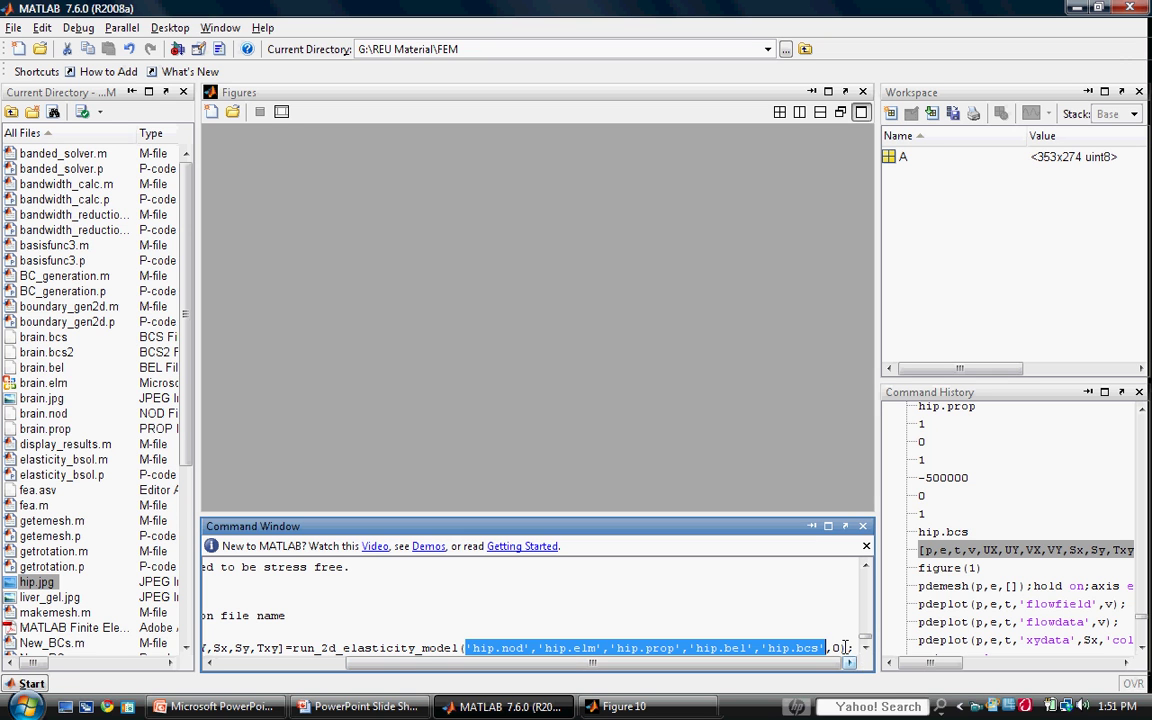
{"action": "left_click", "coordinate": [844, 648]}
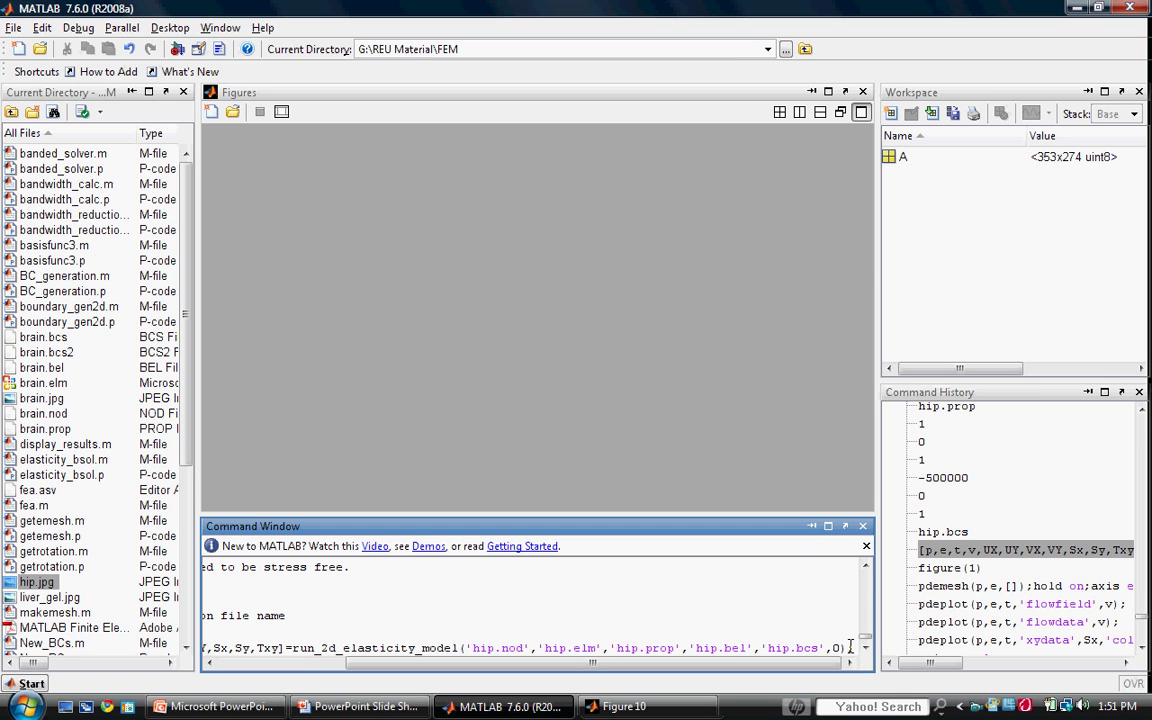
{"action": "type", "text": ";"}
{"action": "key", "text": "Return"}
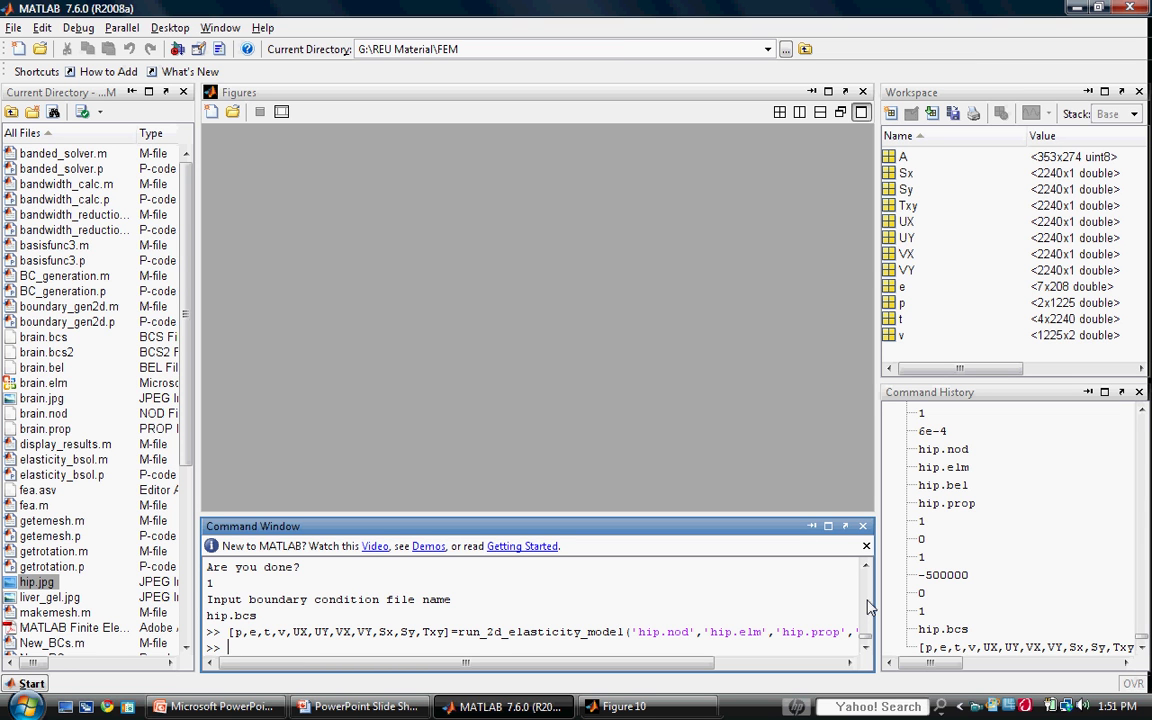
Run pdemesh(p,e,[]) with hold on and axis equal to draw the hip mesh boundary
{"action": "type", "text": "pdemesh(p,e,[]);hold "}
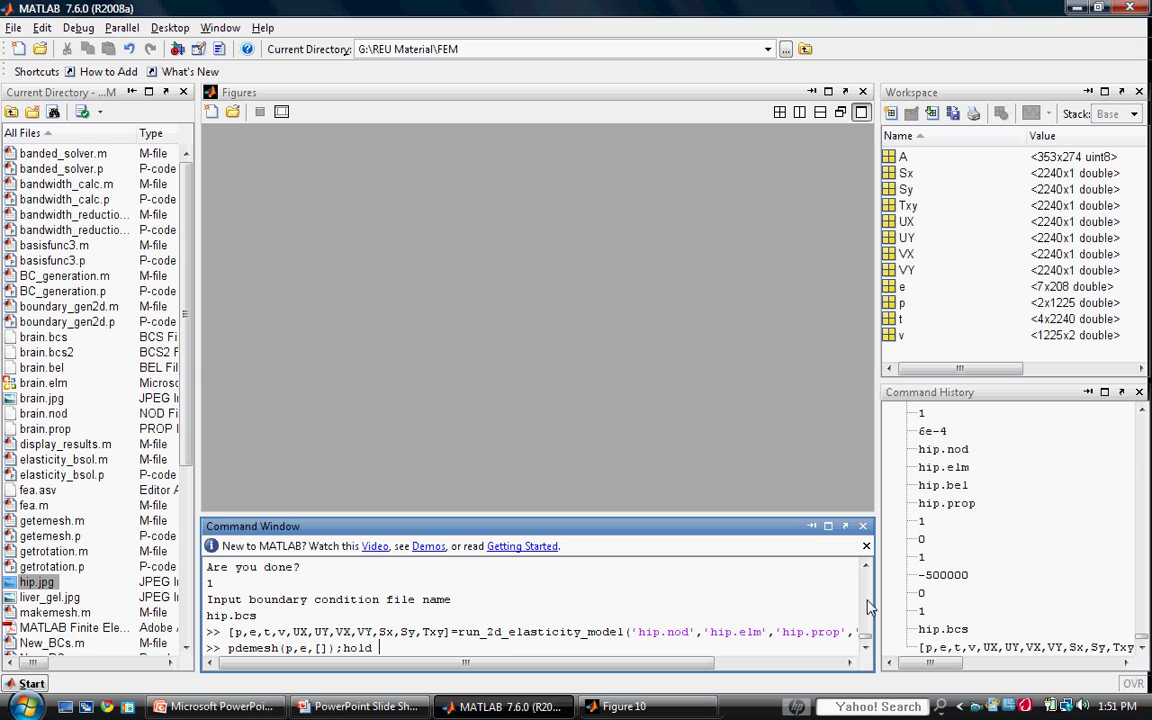
{"action": "type", "text": "on; axis eq"}
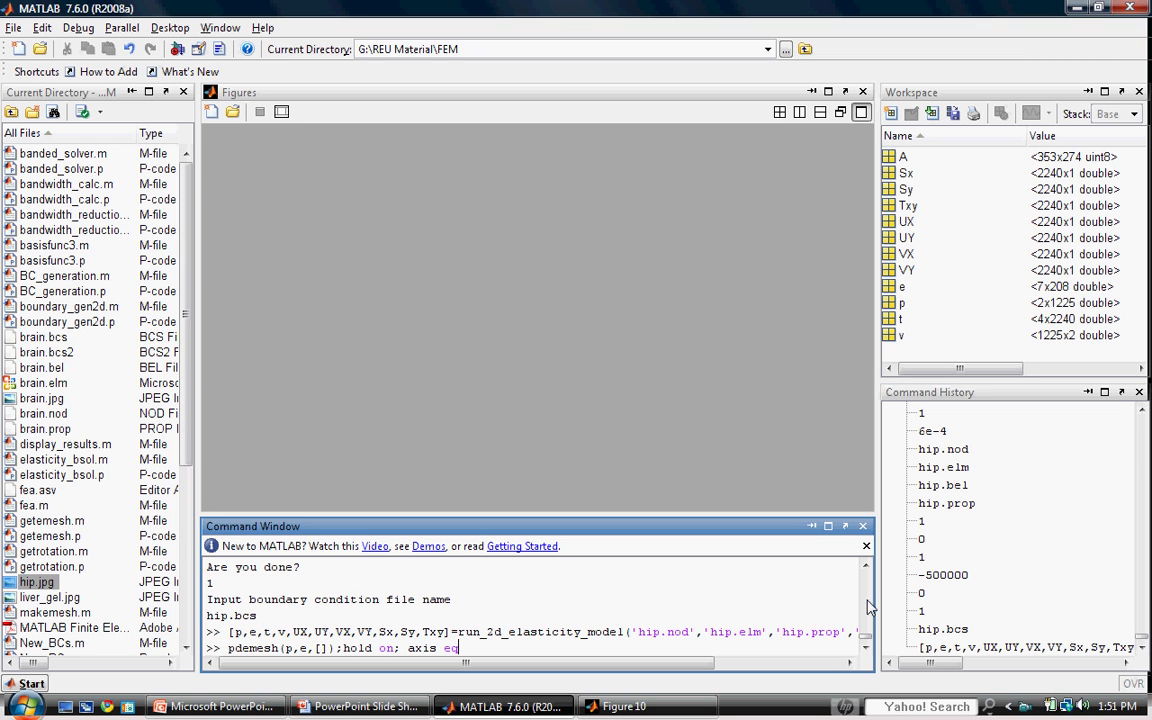
{"action": "type", "text": "ual;"}
{"action": "key", "text": "Return"}
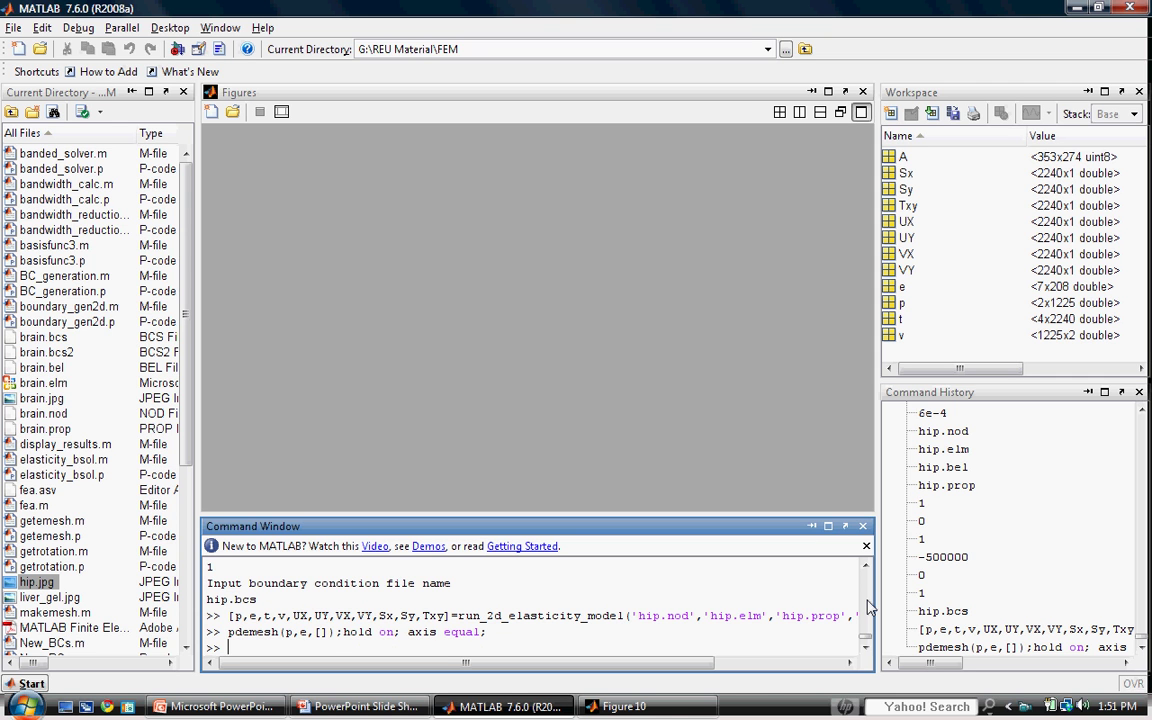
Dock the hip outline figure and overlay displacement arrows with pdeplot(p,e,t,'flowdata',v)
{"action": "left_click", "coordinate": [674, 703]}
{"action": "left_click", "coordinate": [819, 57]}
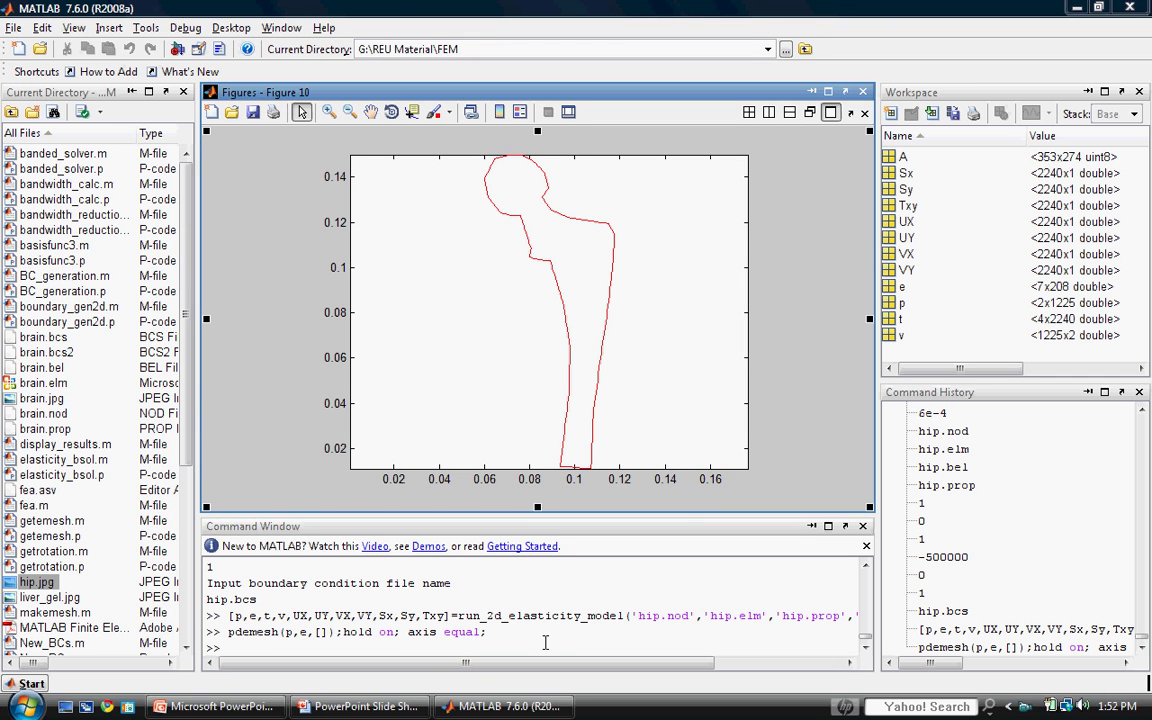
{"action": "left_click", "coordinate": [545, 638]}
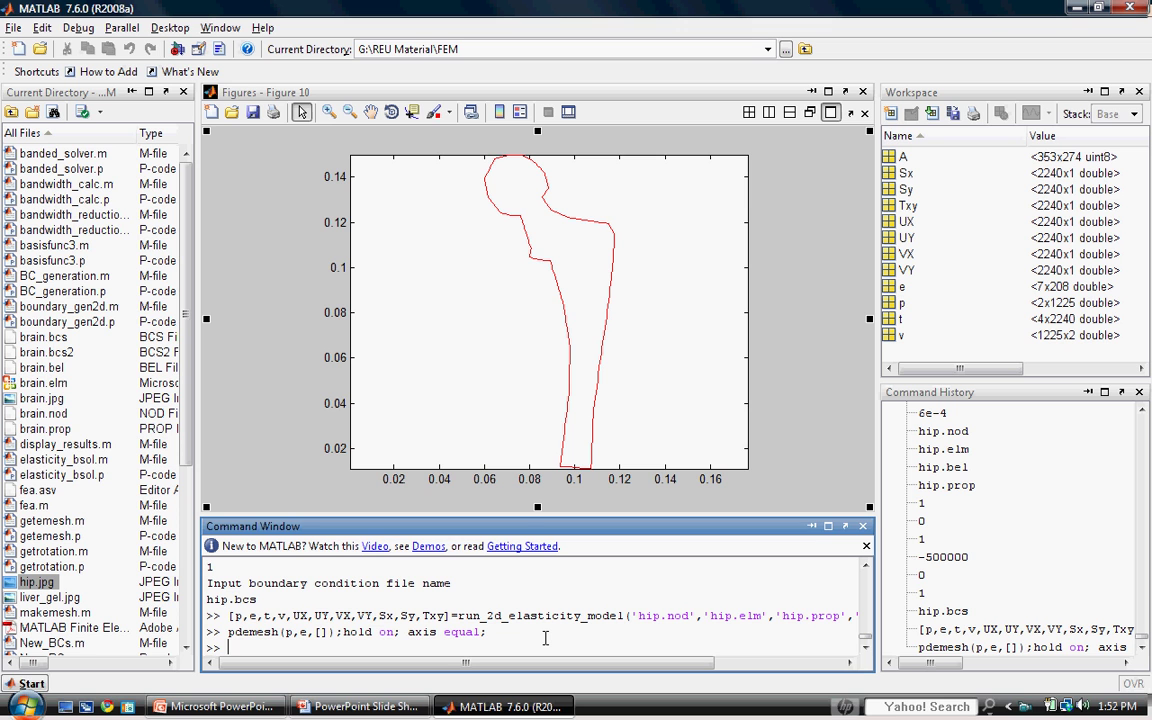
{"action": "type", "text": "pdeplot(p,e,t,'flowdata'"}
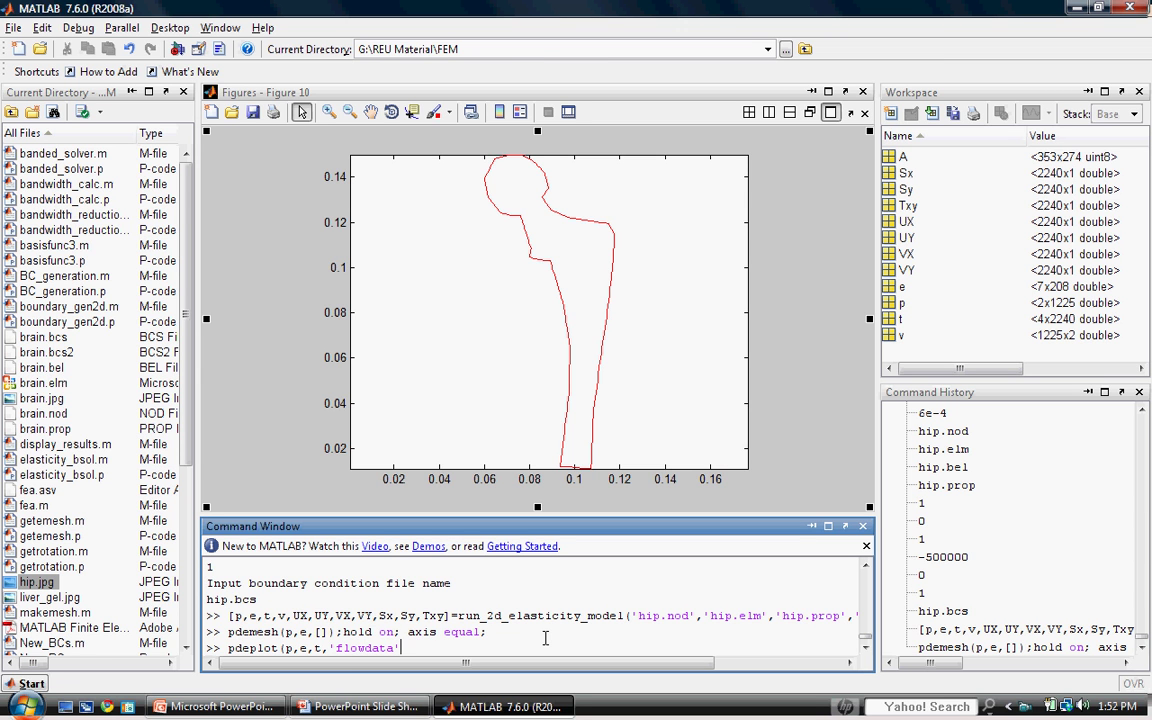
{"action": "type", "text": ",v);"}
{"action": "key", "text": "Return"}
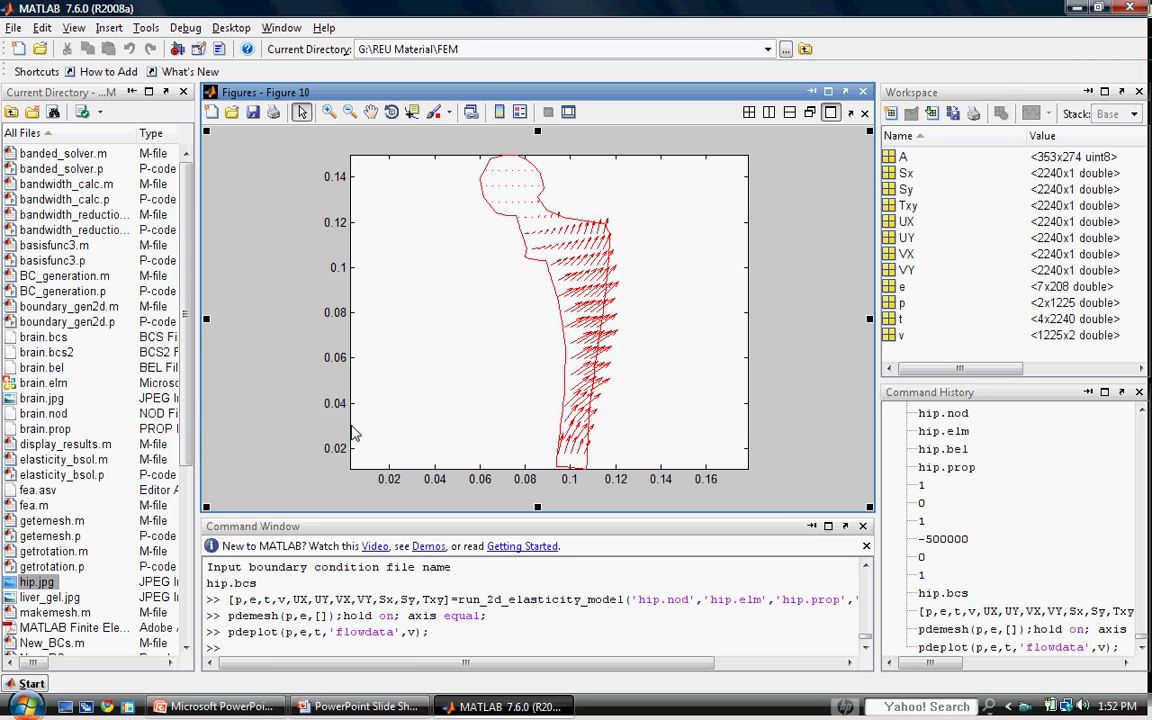
Save the figure as JPEG hw1_dispflow.jpg, overwriting the existing file
{"action": "left_click", "coordinate": [254, 114]}
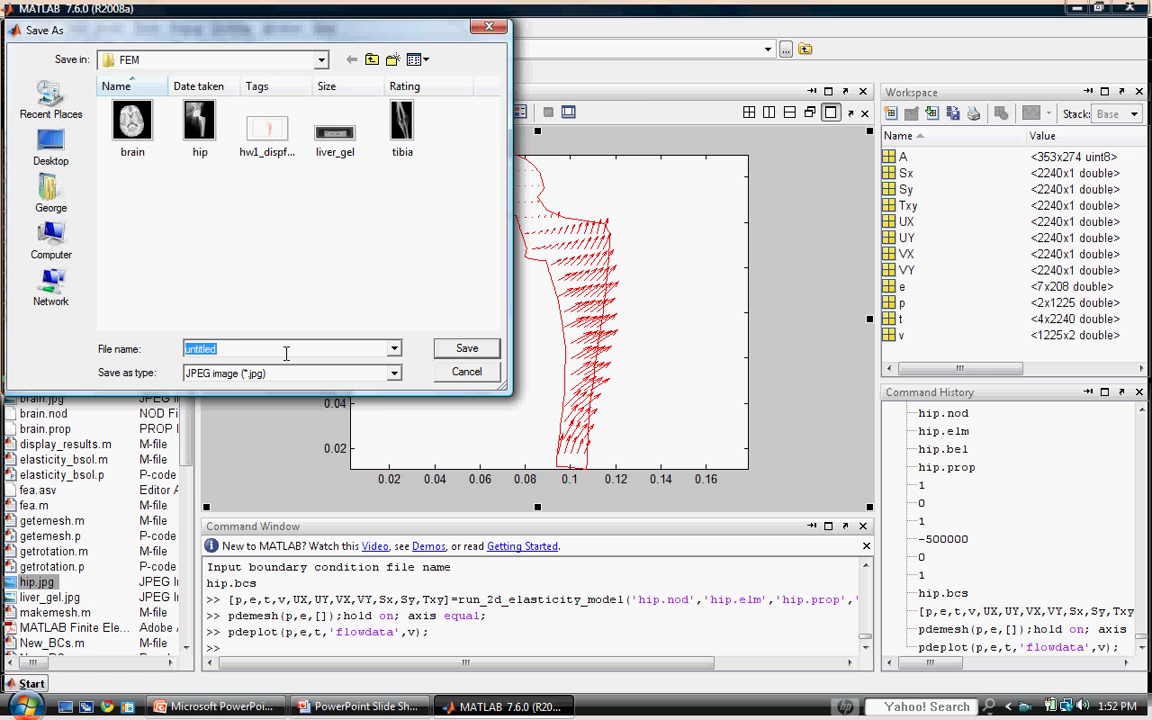
{"action": "type", "text": "hip"}
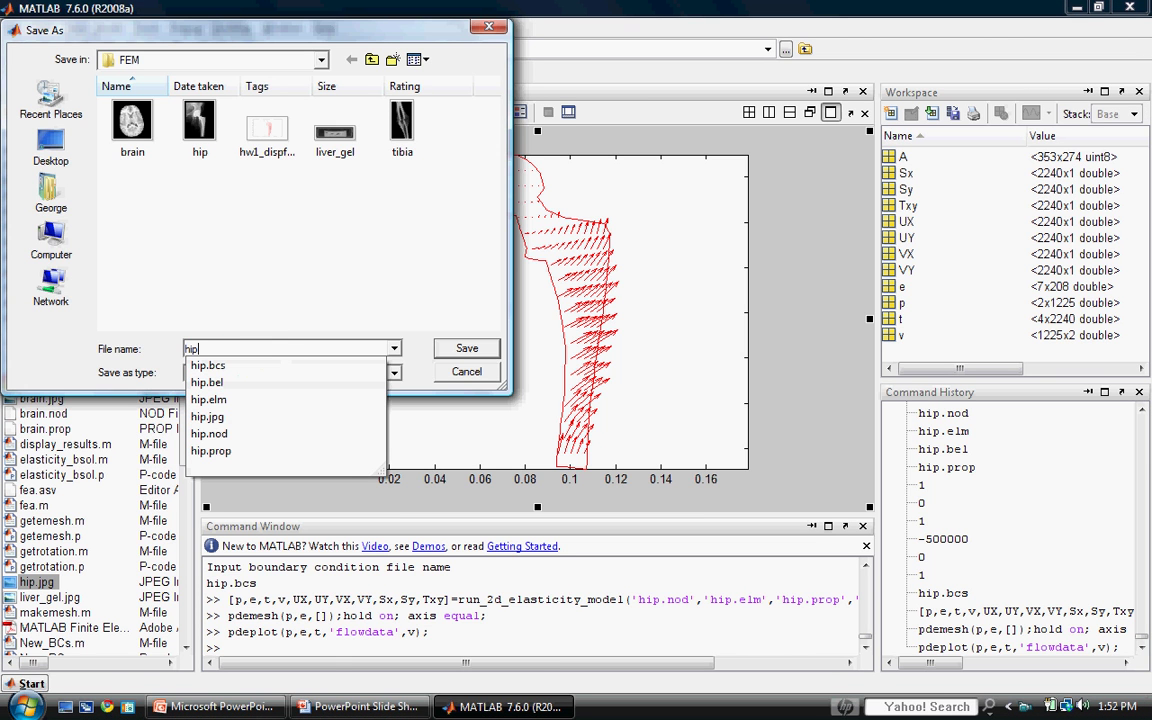
{"action": "key", "text": "BackSpace"}
{"action": "key", "text": "BackSpace"}
{"action": "type", "text": "w"}
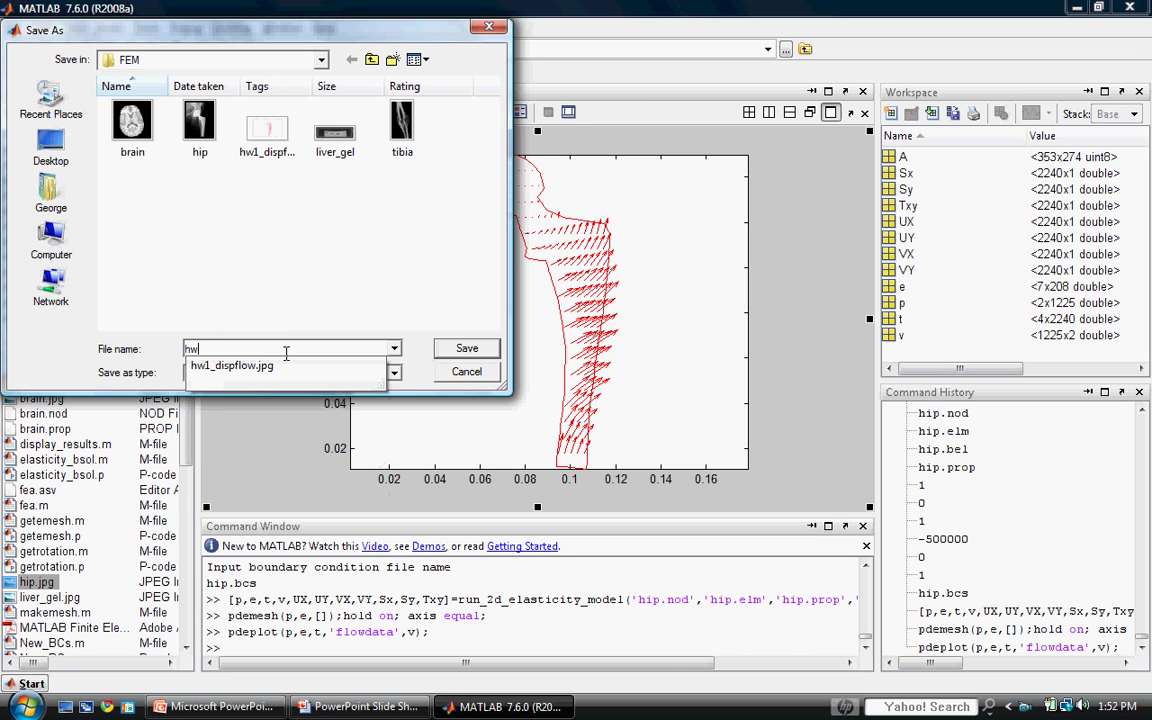
{"action": "type", "text": "1_dispflow"}
{"action": "key", "text": "Down"}
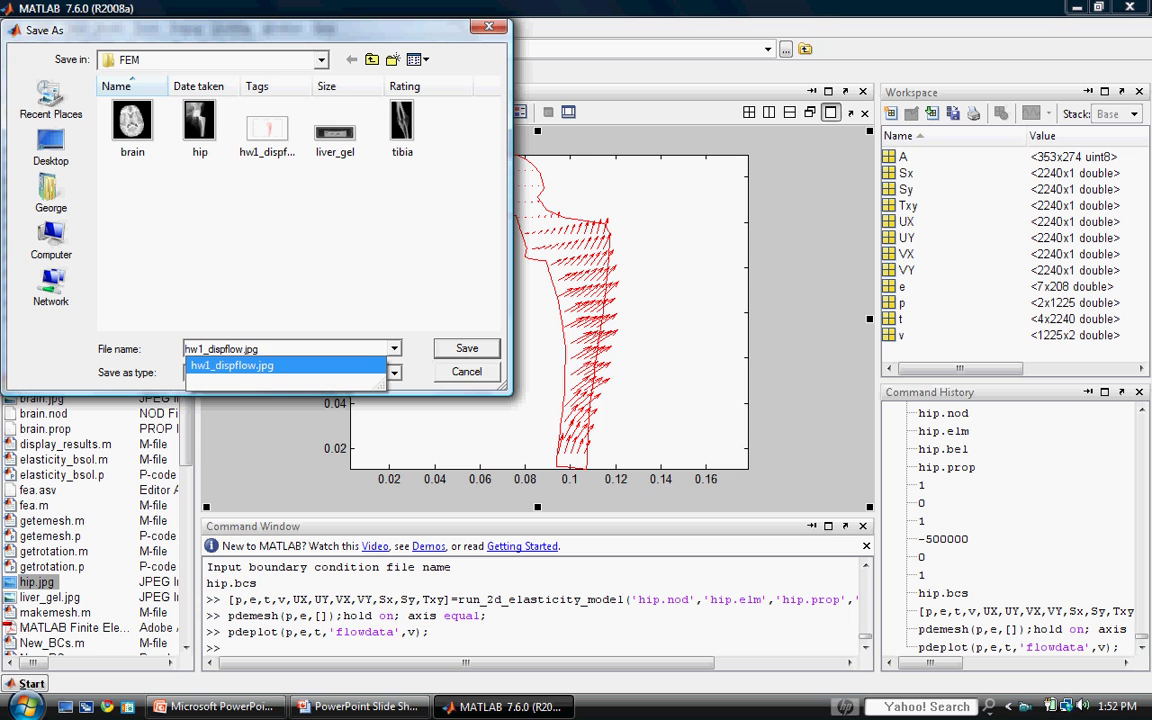
{"action": "left_click", "coordinate": [282, 368]}
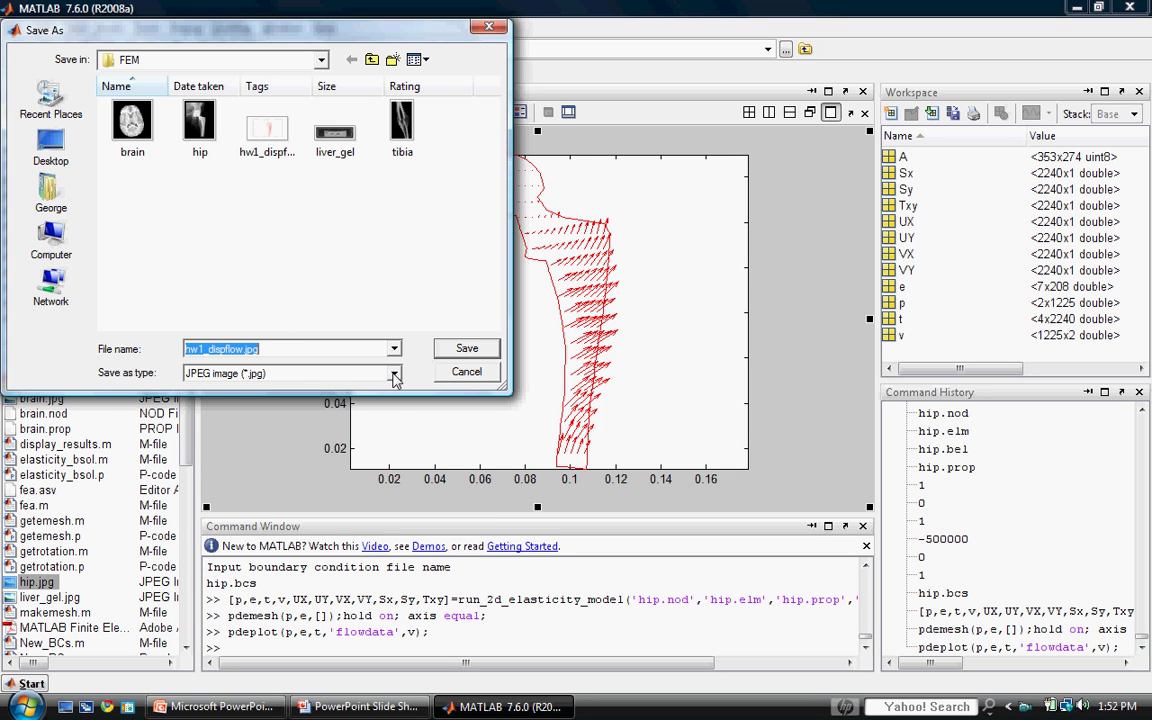
{"action": "left_click", "coordinate": [394, 374]}
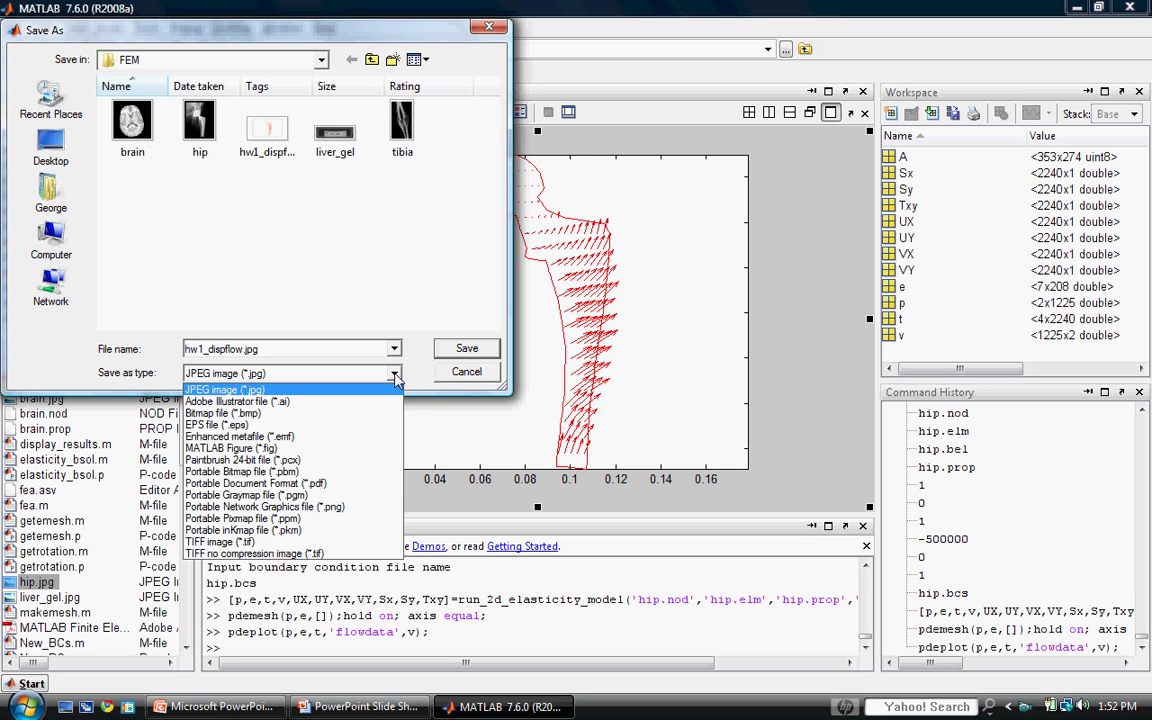
{"action": "left_click", "coordinate": [396, 376]}
{"action": "left_click", "coordinate": [466, 349]}
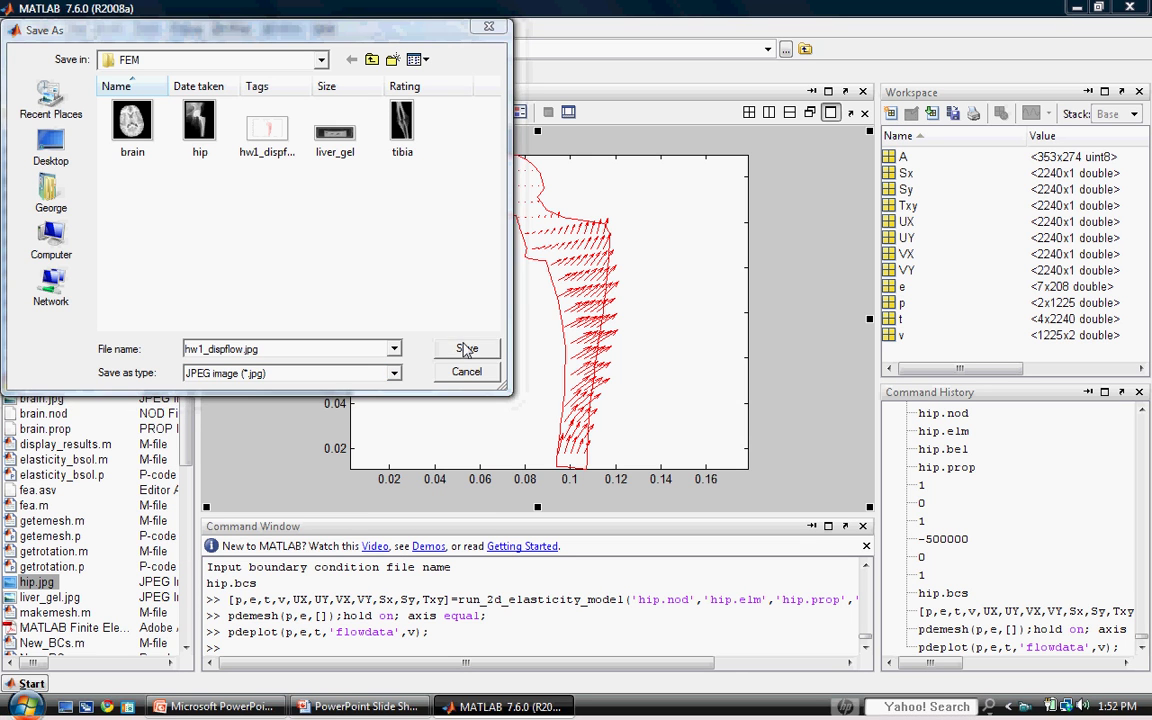
{"action": "left_click", "coordinate": [618, 362]}
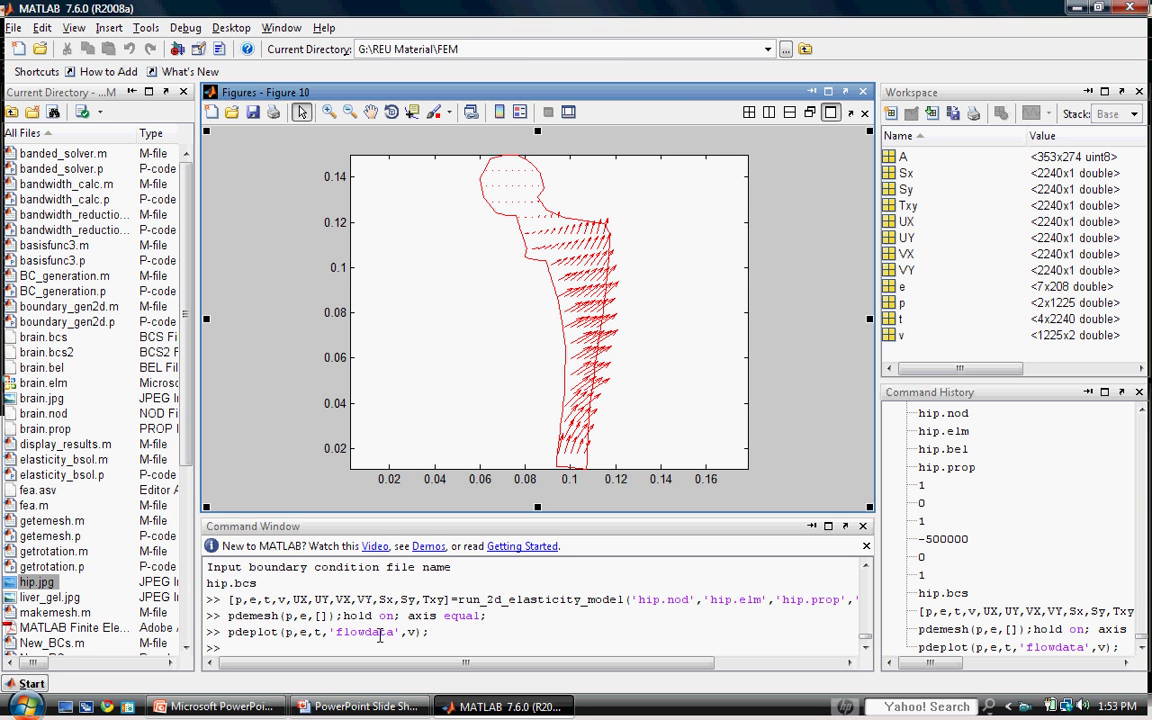
Run figure(1) to open an empty Figure 1 window
{"action": "left_click", "coordinate": [380, 637]}
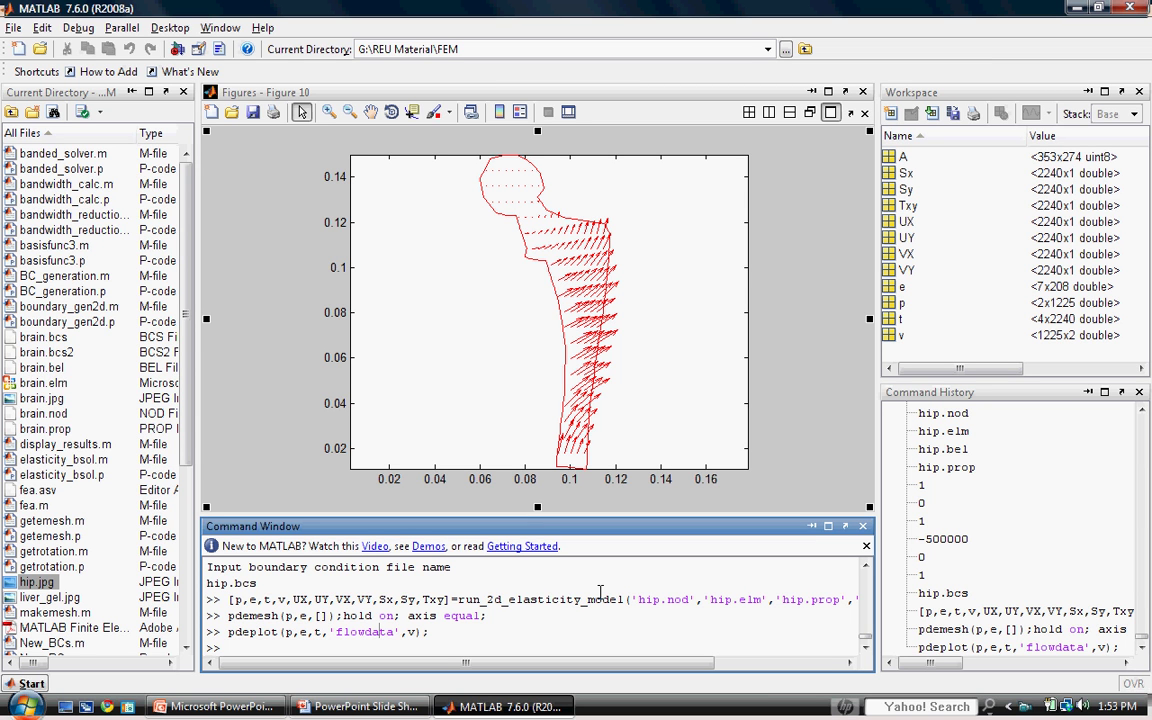
{"action": "type", "text": "figure("}
{"action": "key", "text": "BackSpace"}
{"action": "type", "text": "(1)"}
{"action": "key", "text": "Return"}
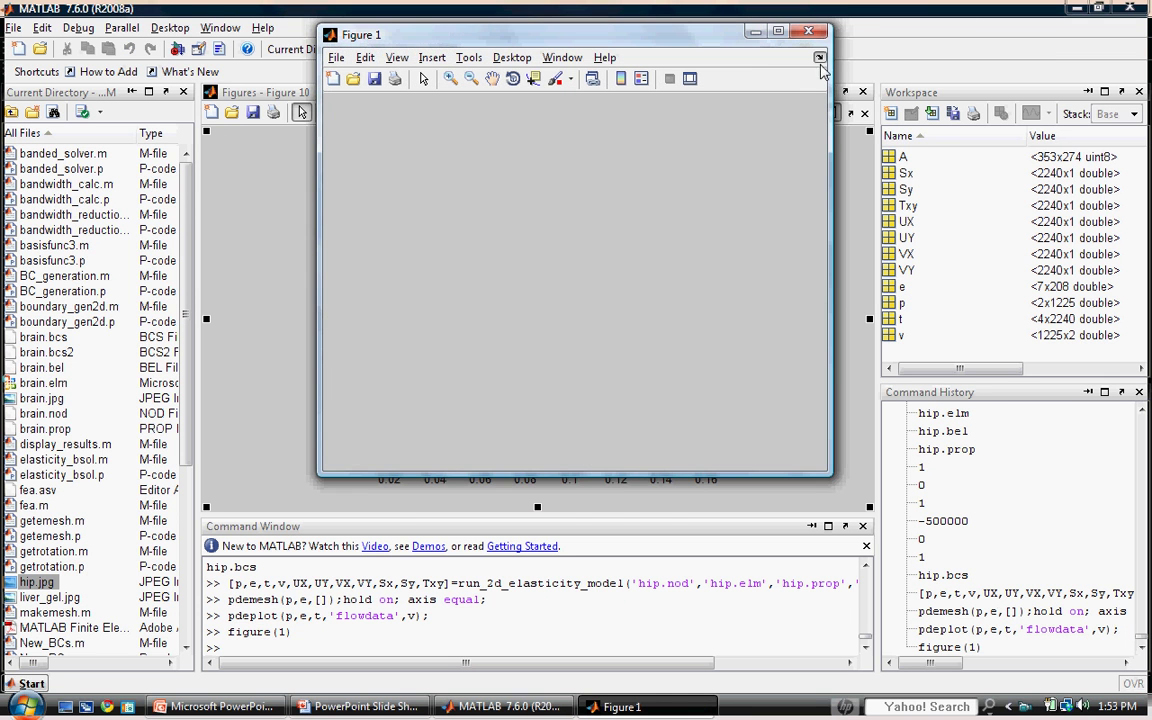
Plot Sx over the hip mesh with the jet colormap, then apply axis equal
{"action": "left_click", "coordinate": [476, 612]}
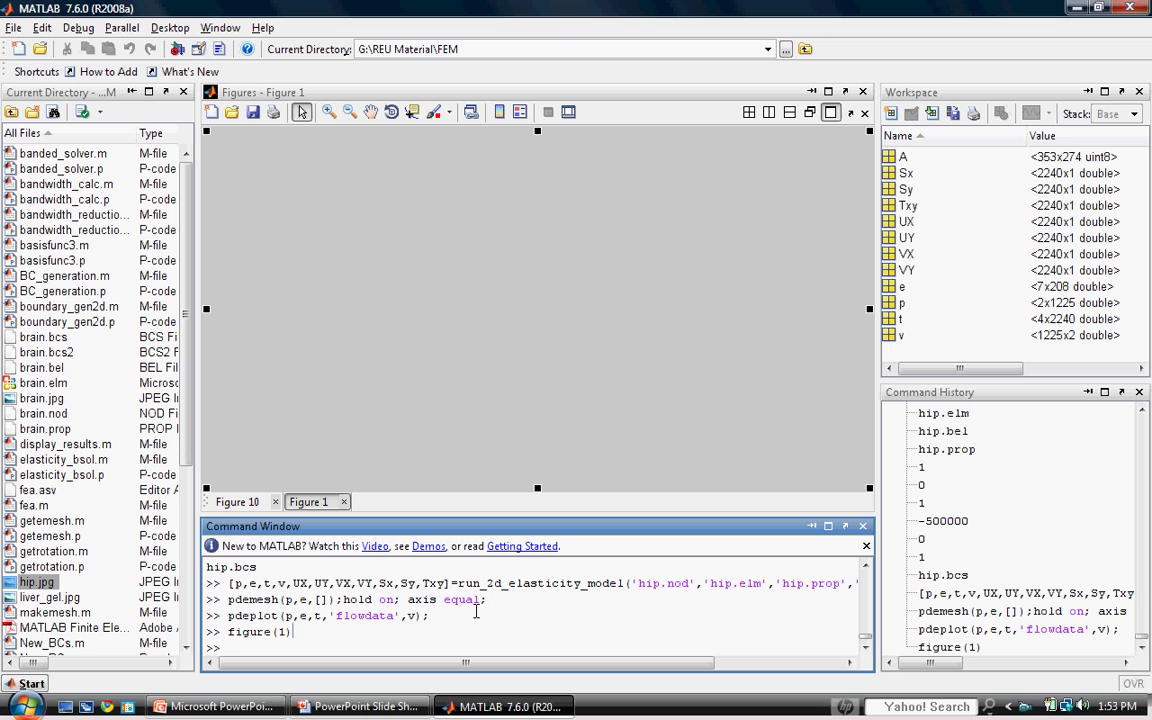
{"action": "type", "text": "pdeplot(p,e,t,'xydat"}
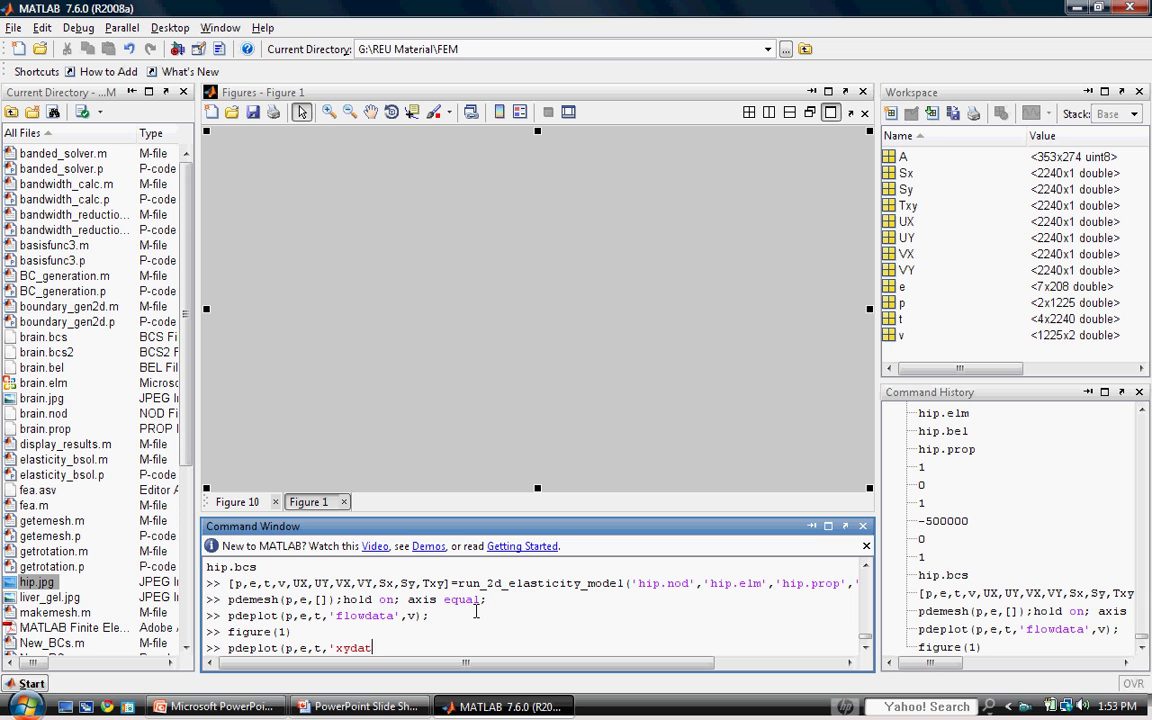
{"action": "type", "text": "a',Sx,'colormap','jet')"}
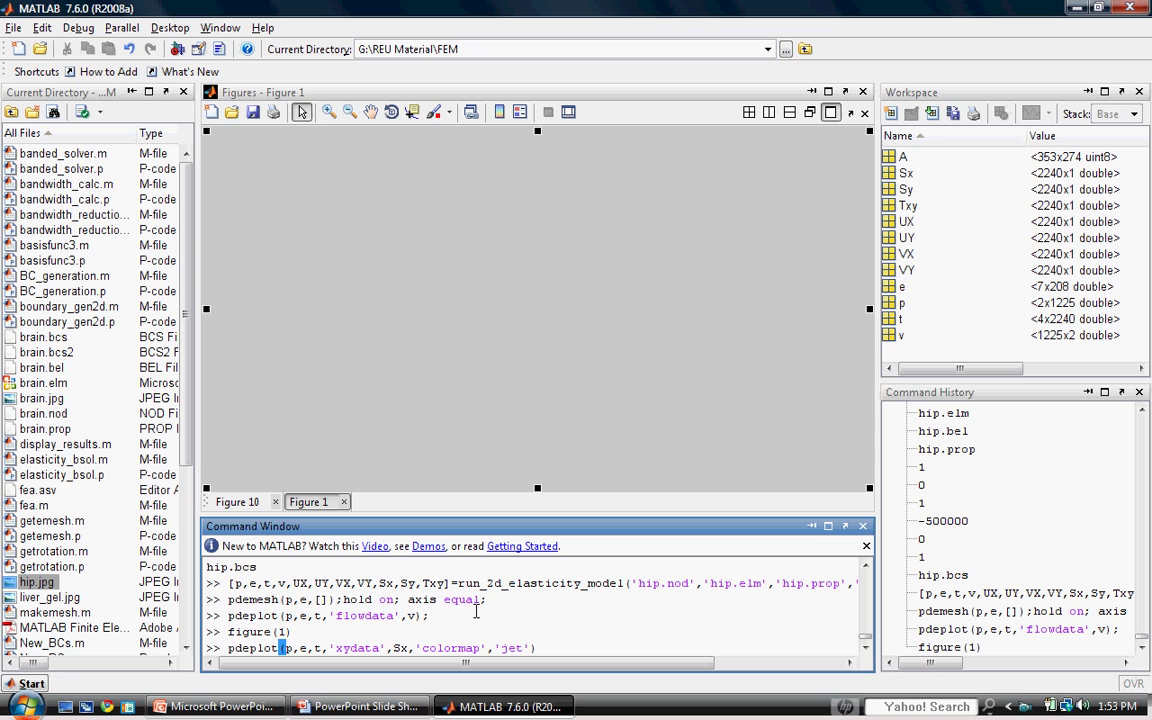
{"action": "type", "text": ";"}
{"action": "key", "text": "Return"}
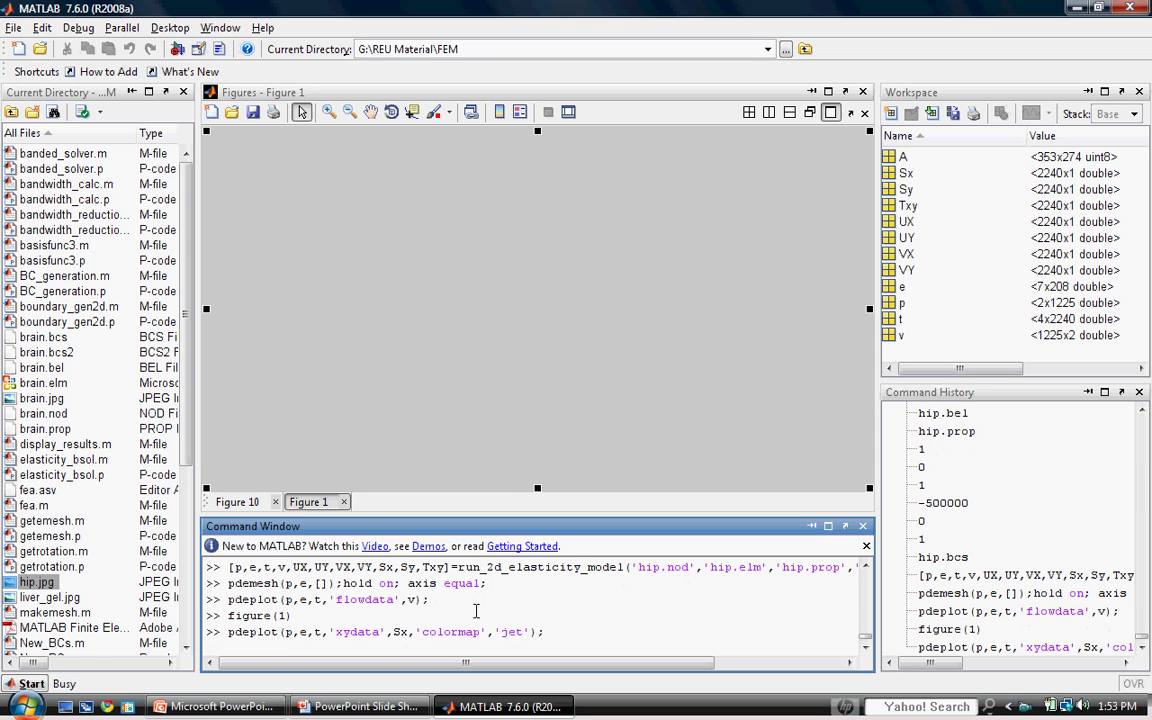
{"action": "type", "text": "axis equal"}
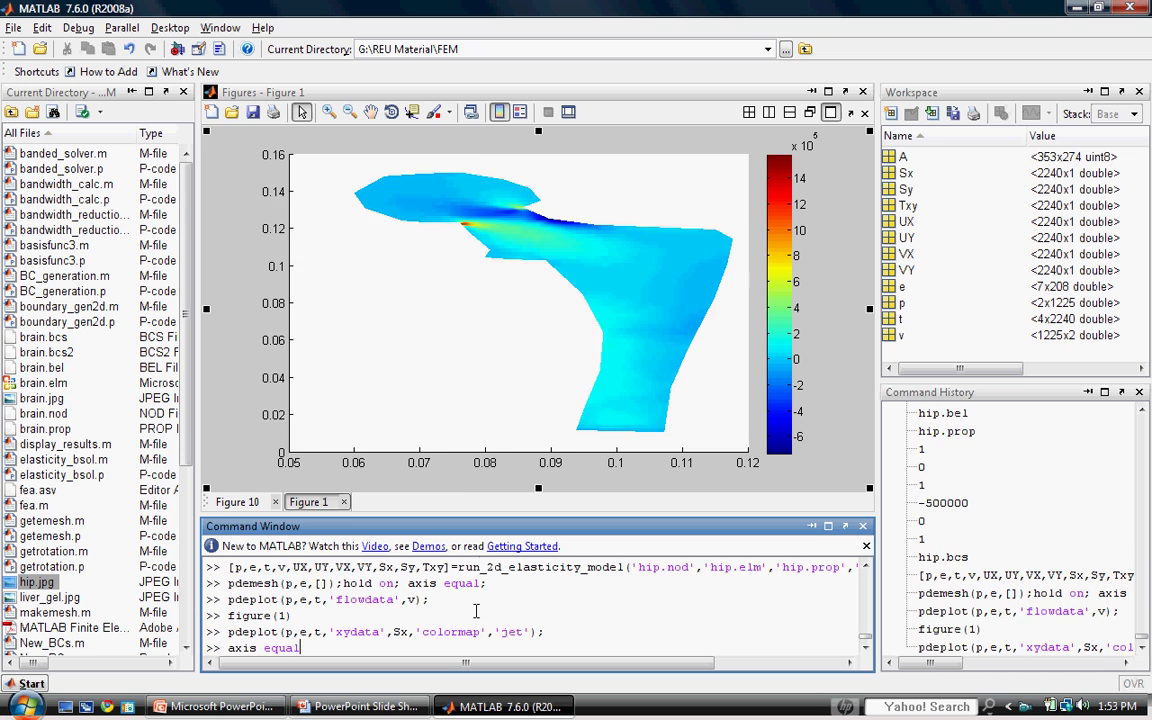
{"action": "key", "text": "Return"}
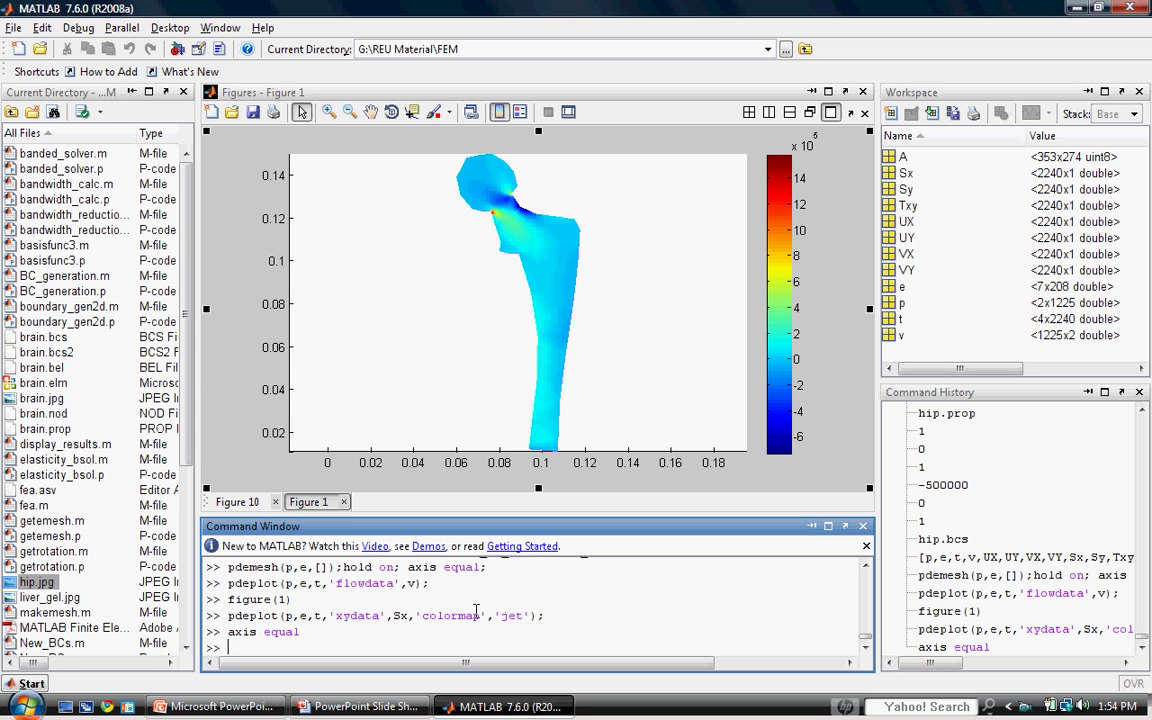
Create Figure 2 with figure(2) and dock it in the MATLAB desktop
{"action": "type", "text": "figure(2)"}
{"action": "key", "text": "Return"}
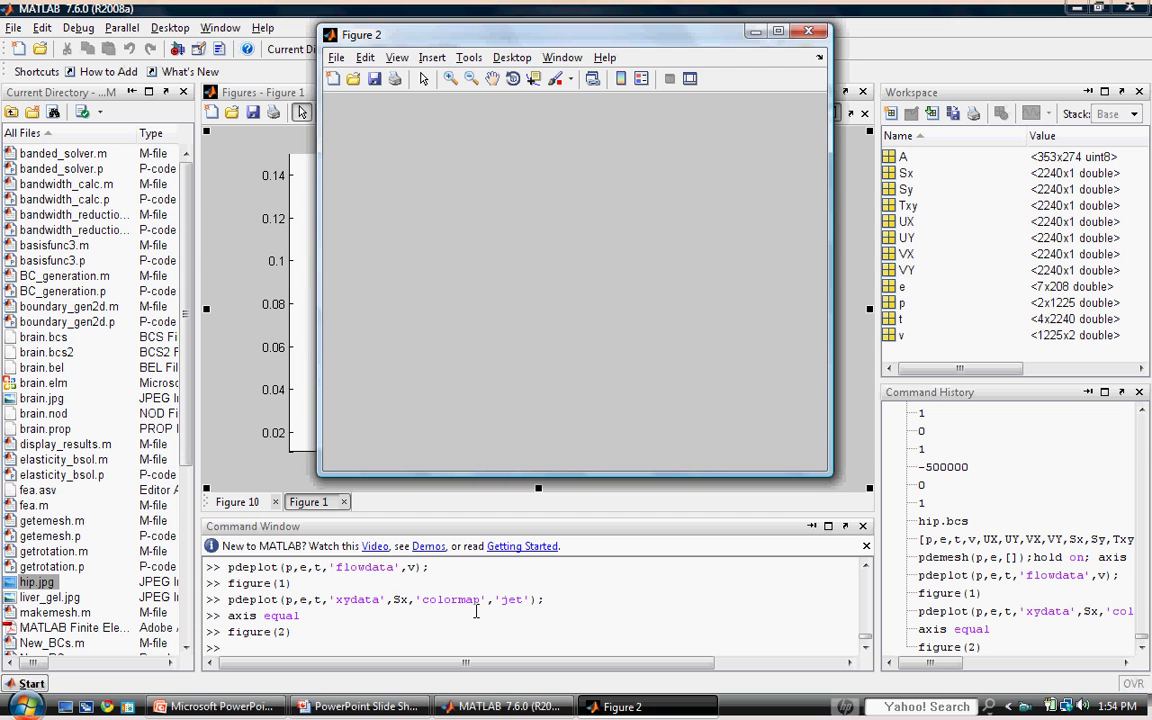
{"action": "left_click", "coordinate": [476, 612]}
{"action": "key", "text": "Up"}
{"action": "key", "text": "Up"}
{"action": "key", "text": "Up"}
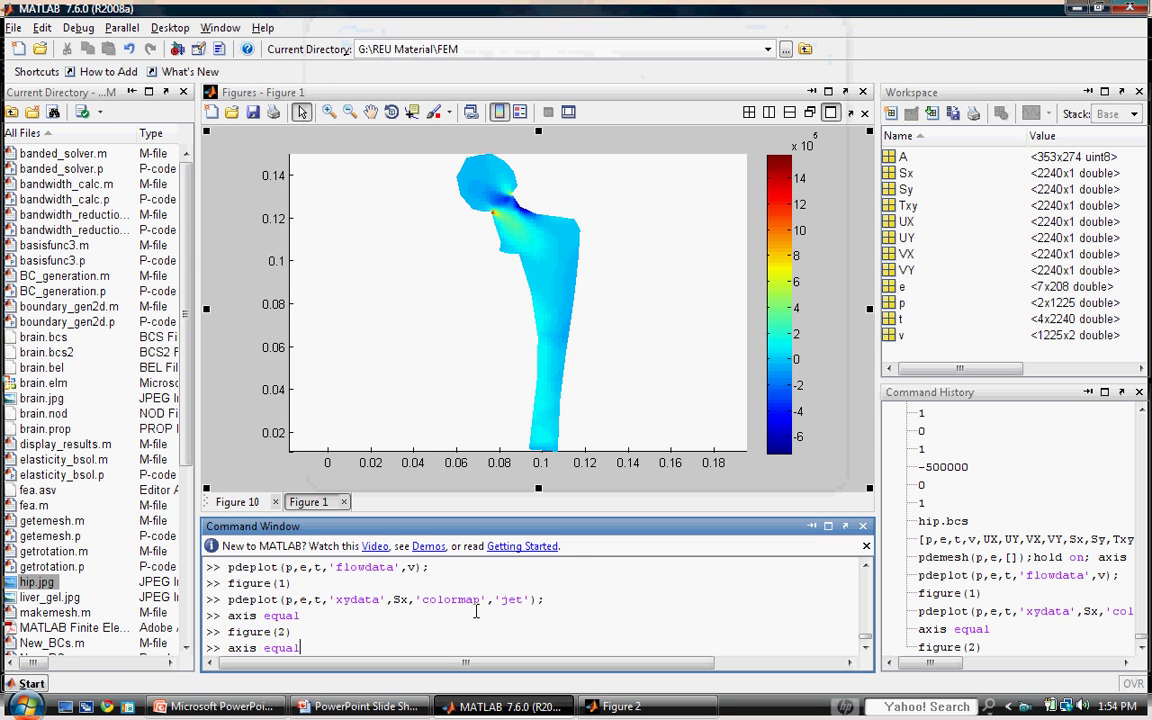
{"action": "key", "text": "Return"}
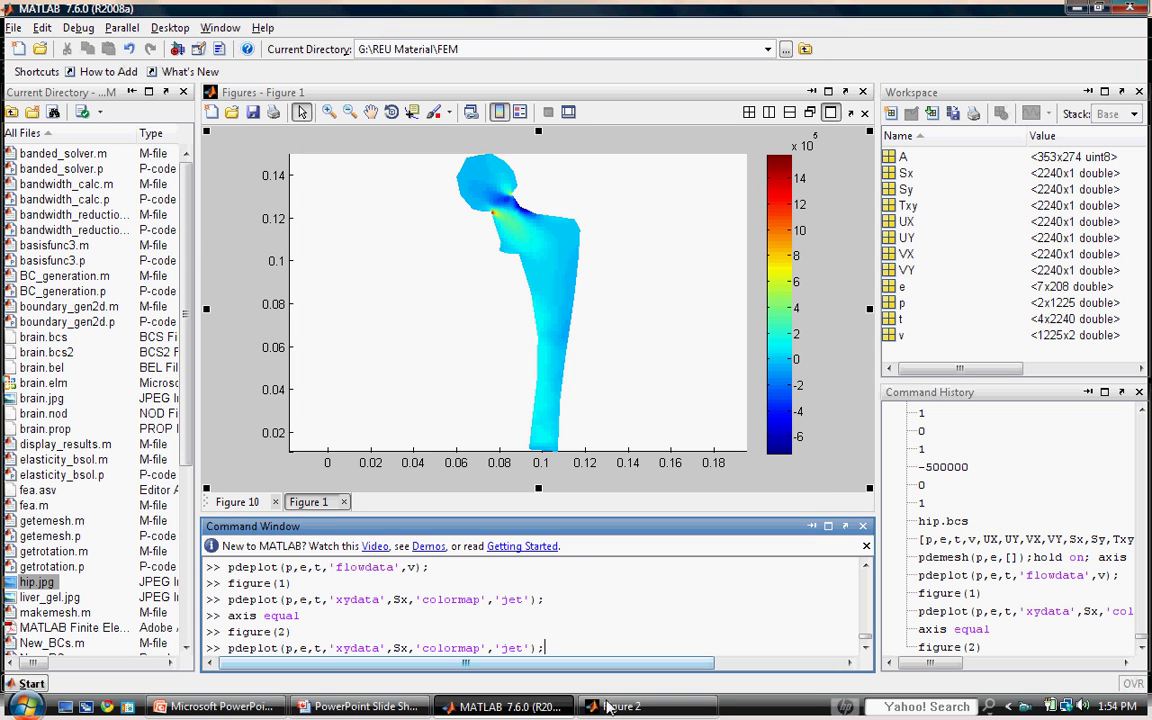
{"action": "left_click", "coordinate": [819, 57]}
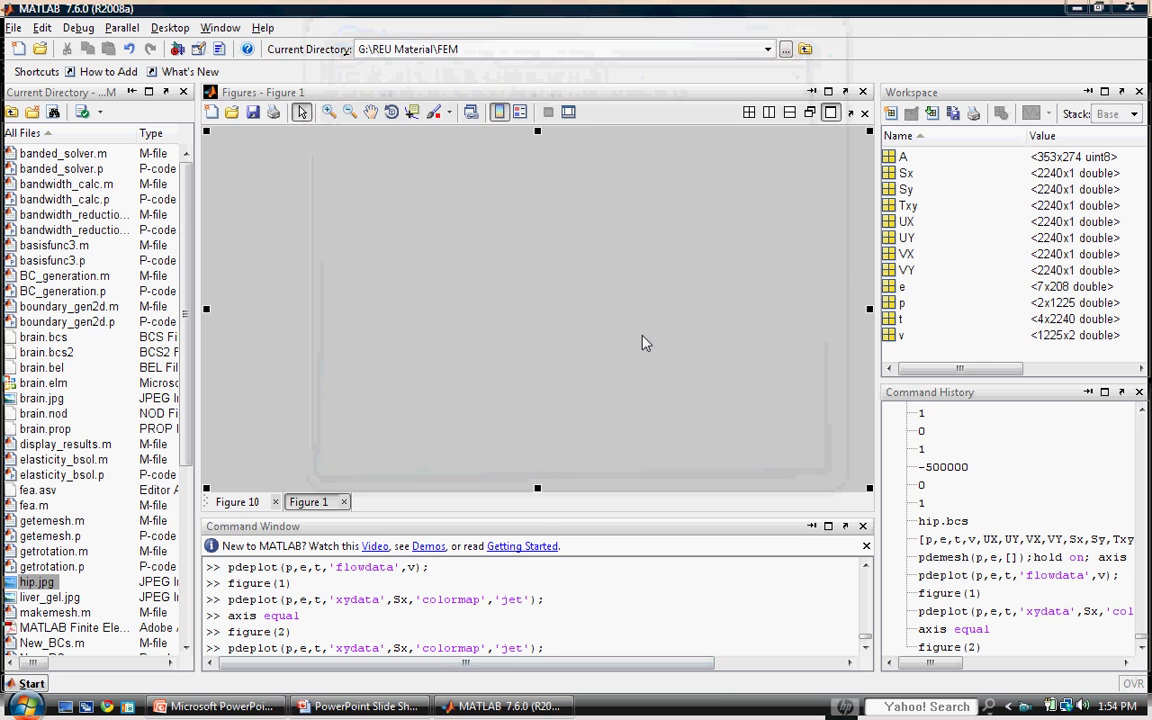
Rerun the recalled jet colour-map pdeplot command with Sy in place of Sx
{"action": "left_click", "coordinate": [560, 572]}
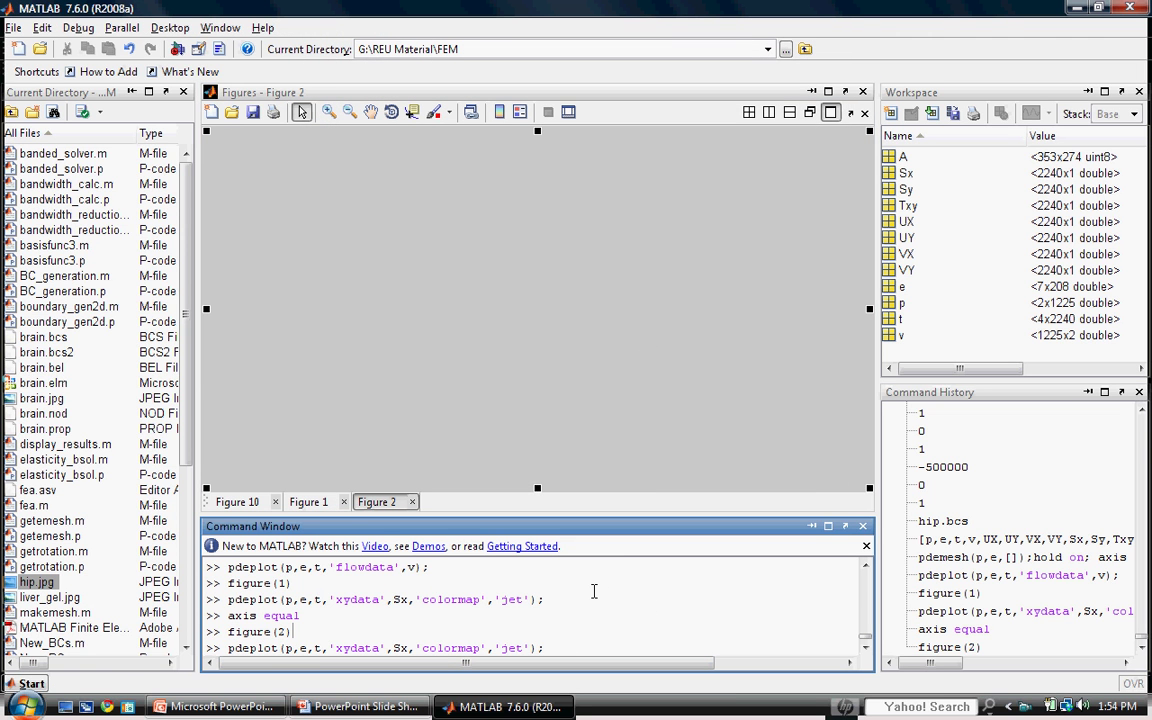
{"action": "key", "text": "Up"}
{"action": "key", "text": "Up"}
{"action": "key", "text": "Down"}
{"action": "key", "text": "Down"}
{"action": "key", "text": "Left"}
{"action": "key", "text": "Left"}
{"action": "key", "text": "Left"}
{"action": "key", "text": "Left"}
{"action": "key", "text": "Left"}
{"action": "key", "text": "Left"}
{"action": "key", "text": "Left"}
{"action": "key", "text": "Left"}
{"action": "key", "text": "Left"}
{"action": "key", "text": "Left"}
{"action": "key", "text": "Left"}
{"action": "key", "text": "Left"}
{"action": "key", "text": "Left"}
{"action": "key", "text": "Left"}
{"action": "key", "text": "Left"}
{"action": "key", "text": "Left"}
{"action": "key", "text": "Left"}
{"action": "key", "text": "Left"}
{"action": "key", "text": "Left"}
{"action": "key", "text": "BackSpace"}
{"action": "type", "text": "y"}
{"action": "key", "text": "End"}
{"action": "key", "text": "Return"}
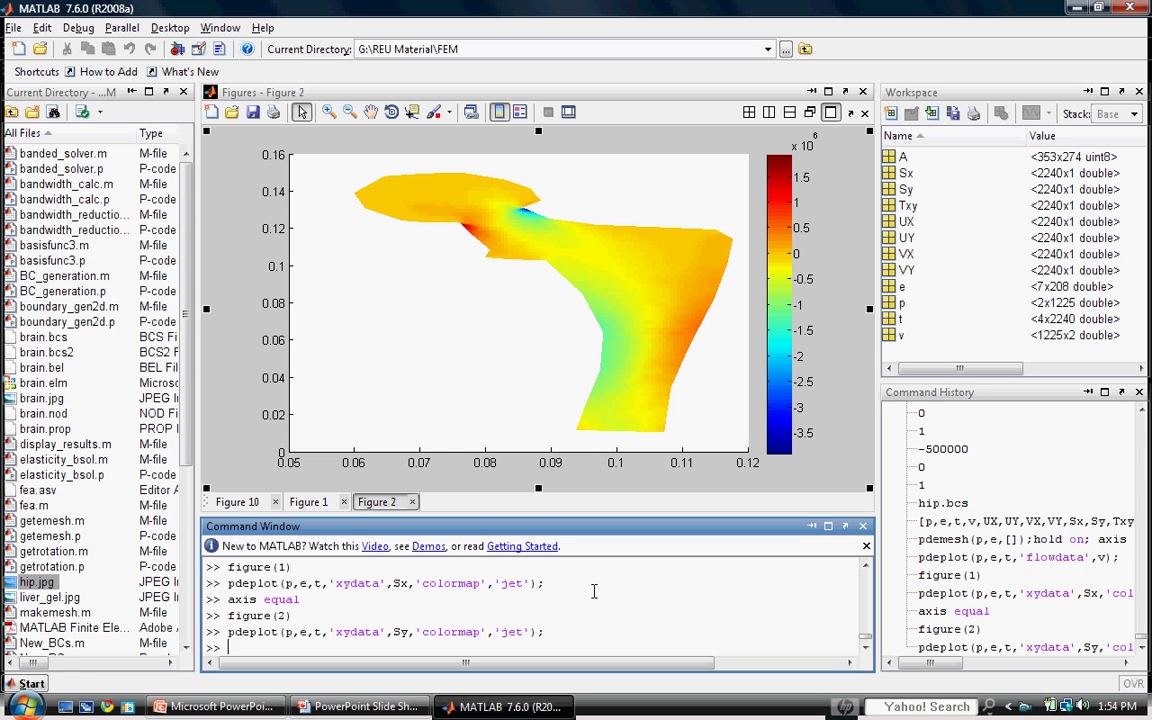
Open Figure 3, plot Txy with the jet colormap, and apply axis equal
{"action": "type", "text": "figure(3)"}
{"action": "key", "text": "Return"}
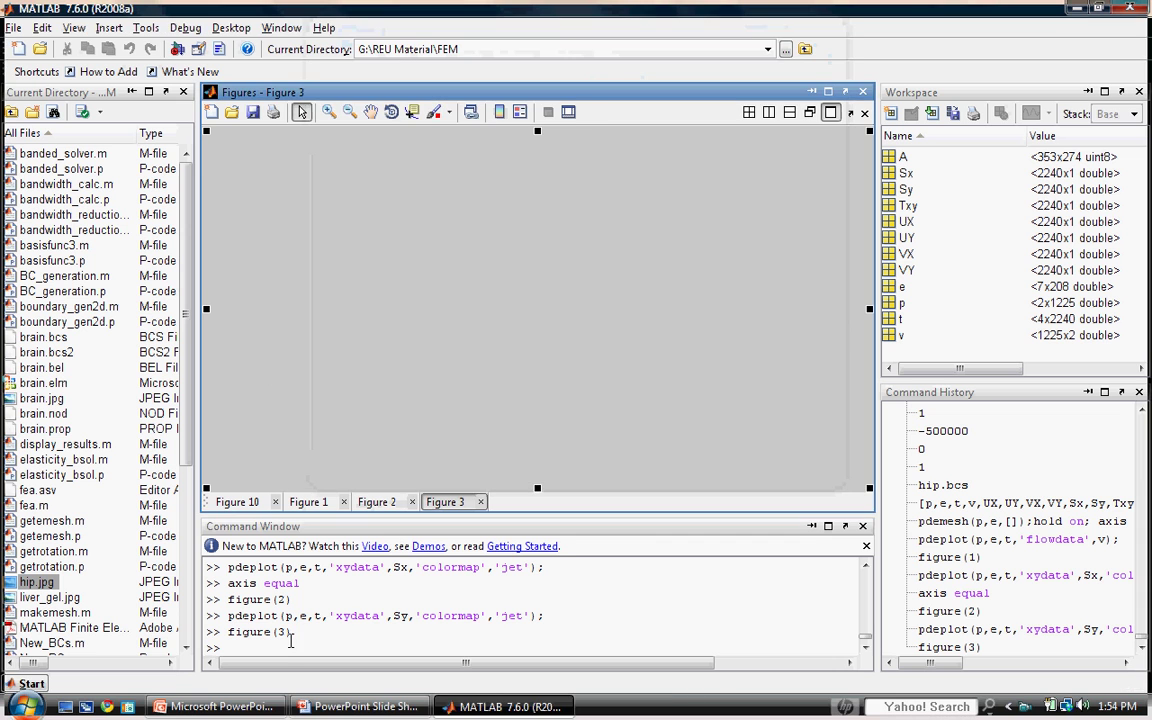
{"action": "left_click", "coordinate": [288, 599]}
{"action": "key", "text": "Up"}
{"action": "key", "text": "Up"}
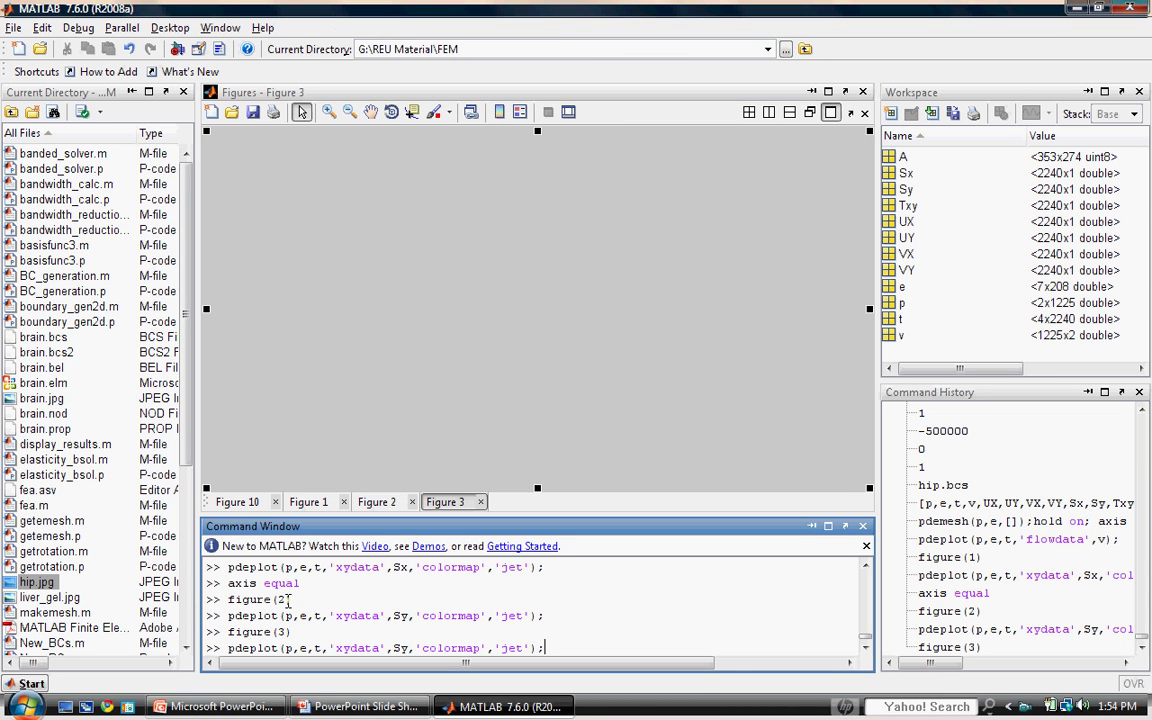
{"action": "key", "text": "Left"}
{"action": "key", "text": "Left"}
{"action": "key", "text": "Left"}
{"action": "key", "text": "Left"}
{"action": "key", "text": "Left"}
{"action": "key", "text": "Left"}
{"action": "key", "text": "Left"}
{"action": "key", "text": "Left"}
{"action": "key", "text": "Left"}
{"action": "key", "text": "Left"}
{"action": "key", "text": "Left"}
{"action": "key", "text": "Left"}
{"action": "key", "text": "Left"}
{"action": "key", "text": "Left"}
{"action": "key", "text": "Left"}
{"action": "key", "text": "Left"}
{"action": "key", "text": "Left"}
{"action": "key", "text": "Left"}
{"action": "key", "text": "Left"}
{"action": "key", "text": "BackSpace"}
{"action": "key", "text": "BackSpace"}
{"action": "type", "text": "Txy"}
{"action": "key", "text": "Return"}
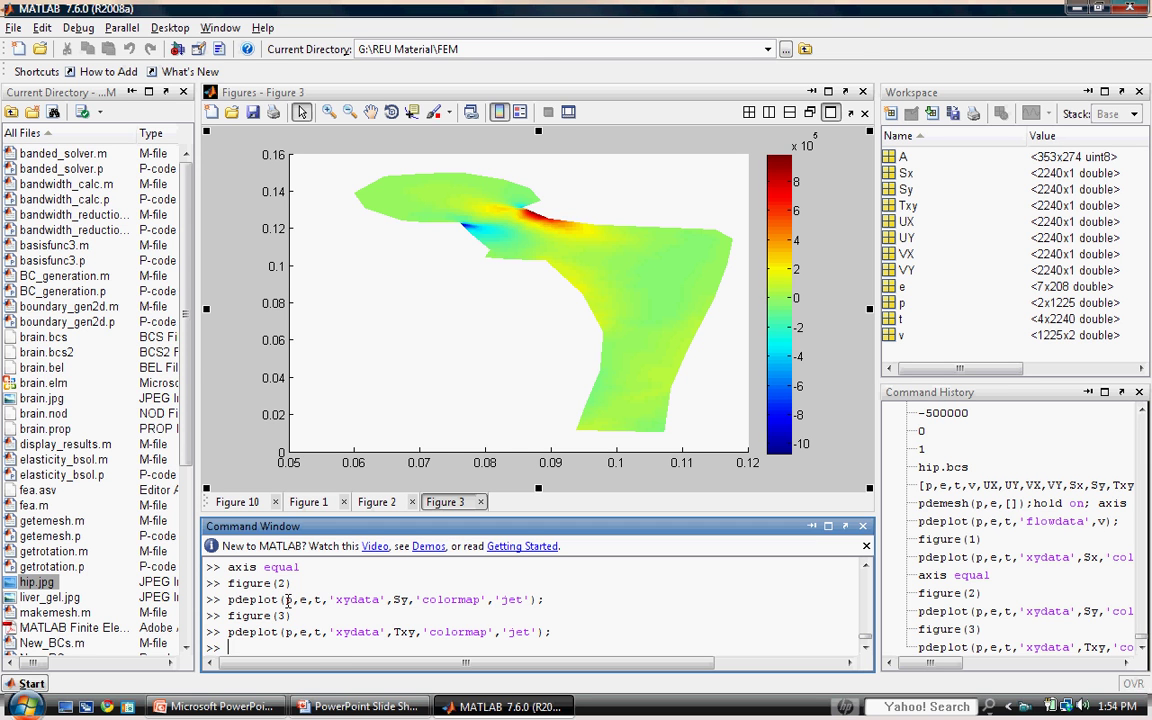
{"action": "type", "text": "axis equal"}
{"action": "key", "text": "Return"}
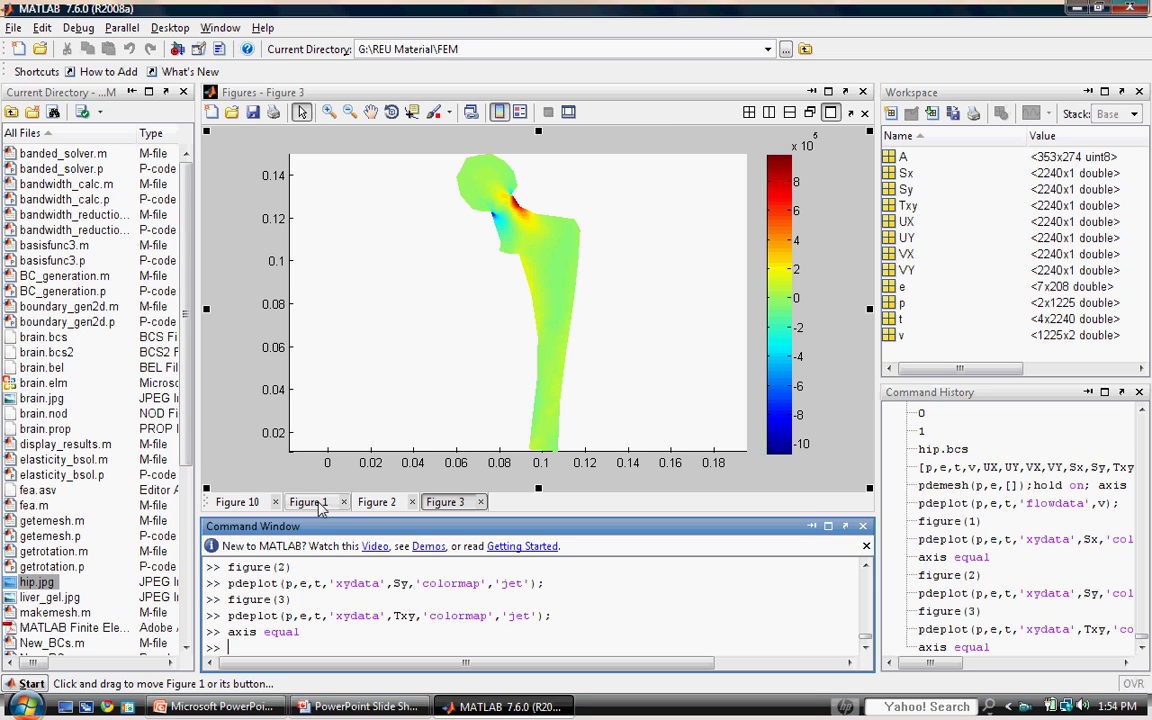
Compare the Sx, Txy and Sy plots by switching between Figures 1, 3 and 2
{"action": "left_click", "coordinate": [318, 503]}
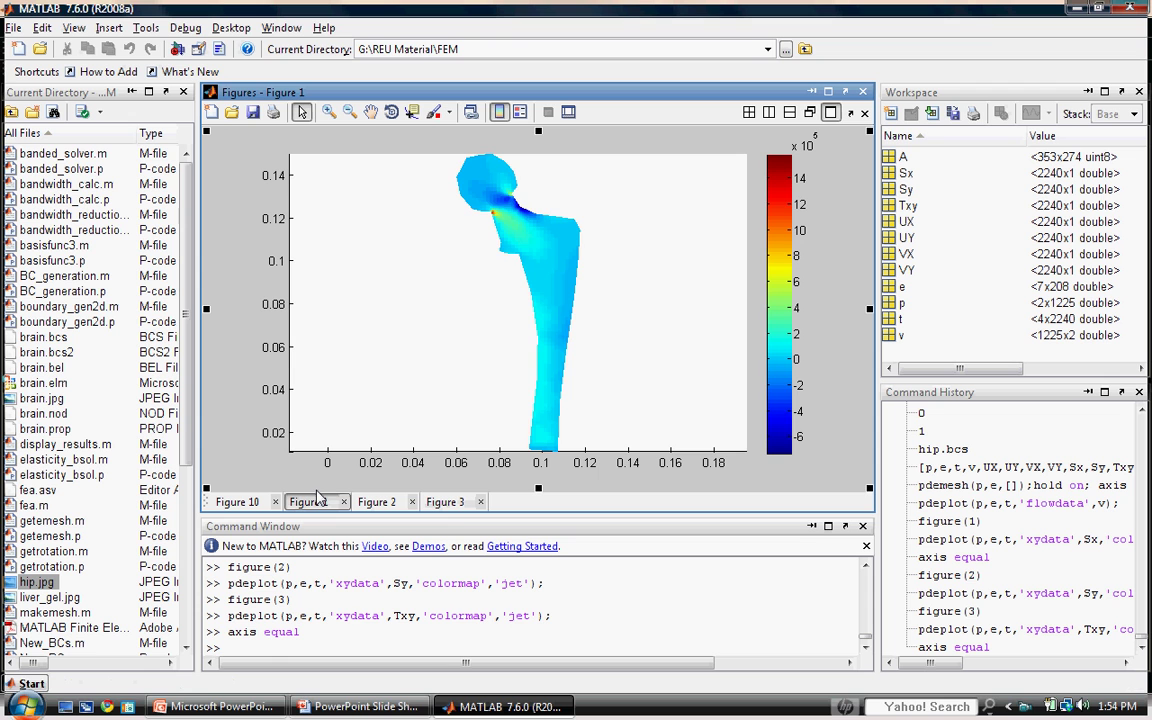
{"action": "left_click", "coordinate": [444, 502]}
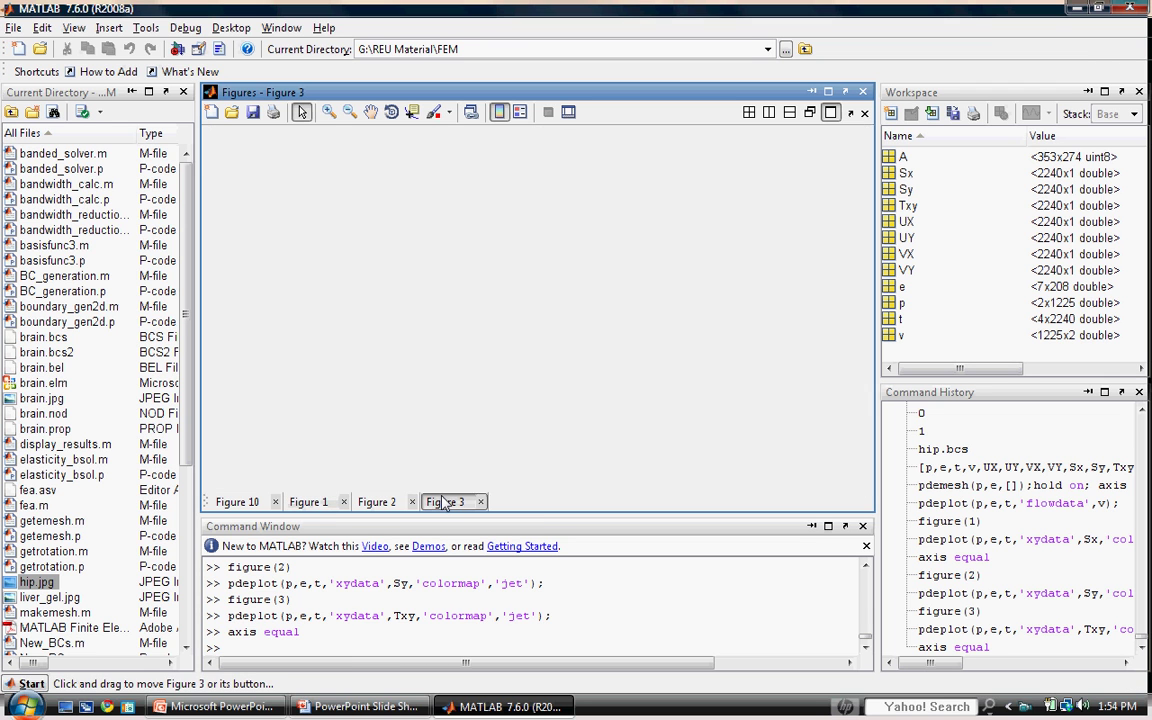
{"action": "left_click", "coordinate": [305, 502]}
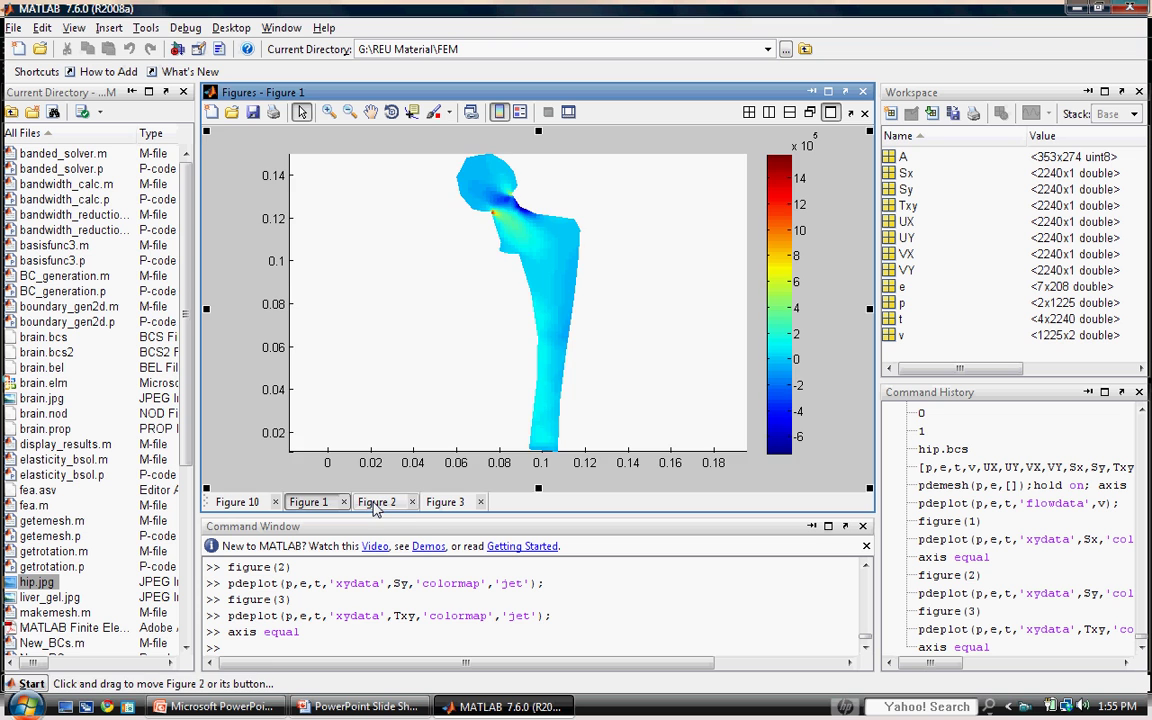
{"action": "left_click", "coordinate": [376, 503]}
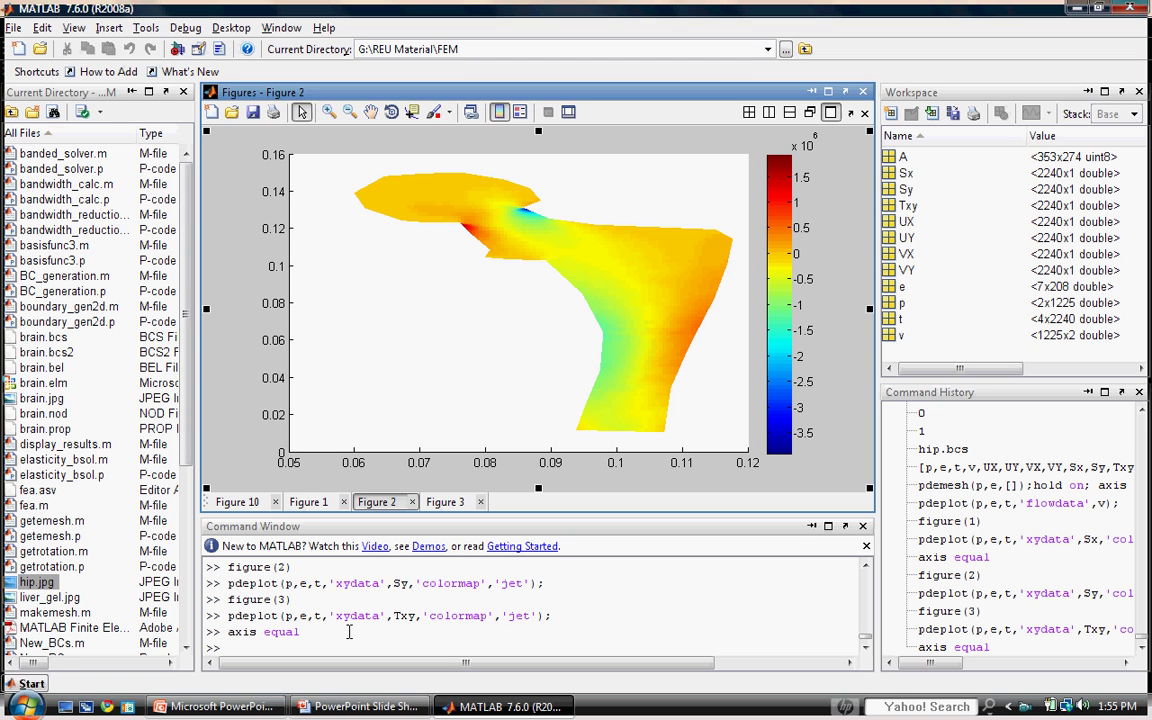
Apply axis equal to the Sy plot, then bring Figure 3's Txy plot back
{"action": "left_click", "coordinate": [237, 646]}
{"action": "type", "text": "a"}
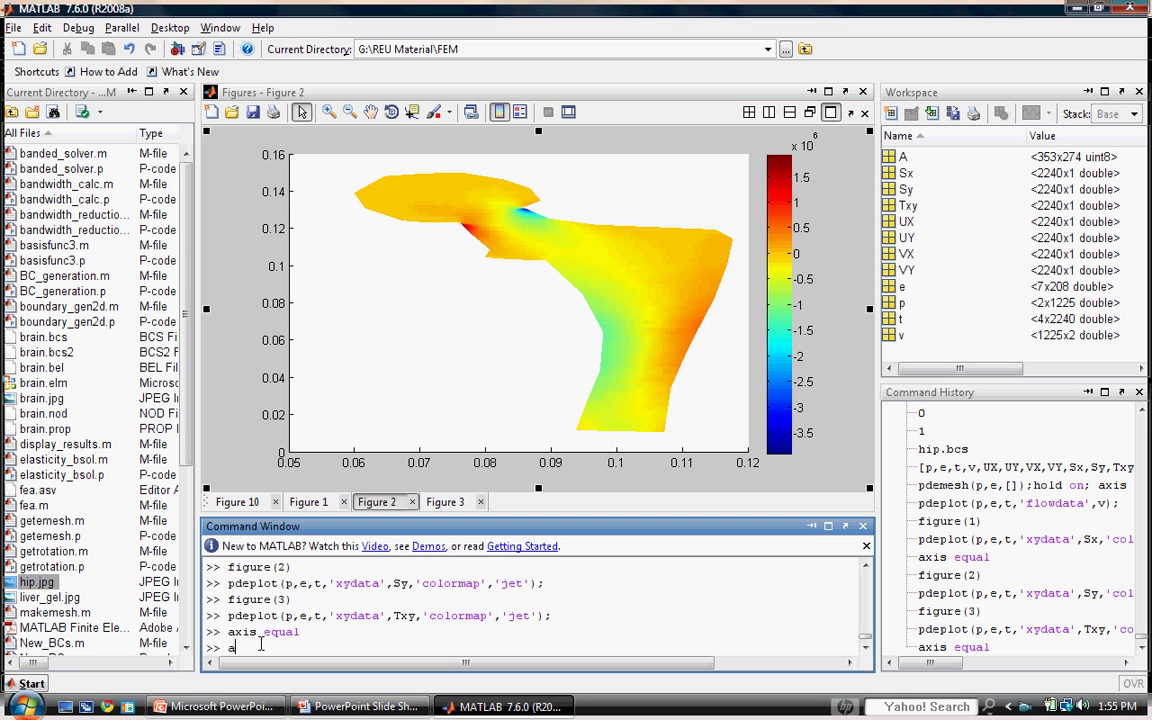
{"action": "type", "text": "xis equal"}
{"action": "key", "text": "Return"}
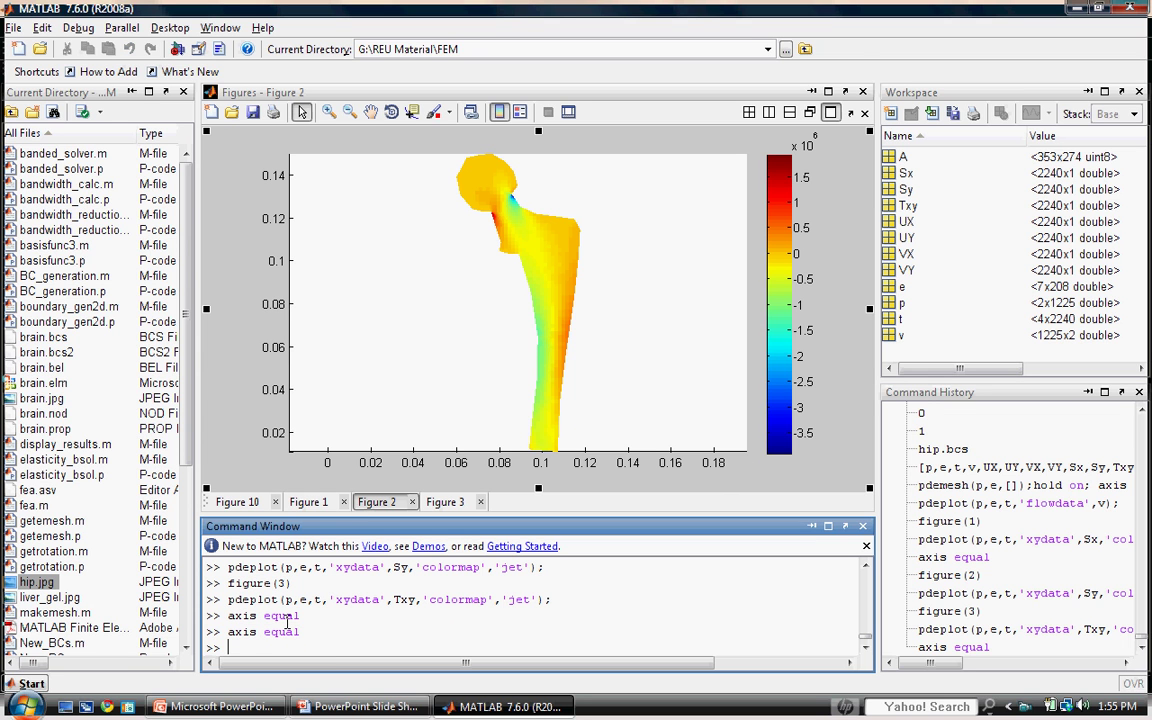
{"action": "left_click", "coordinate": [453, 508]}
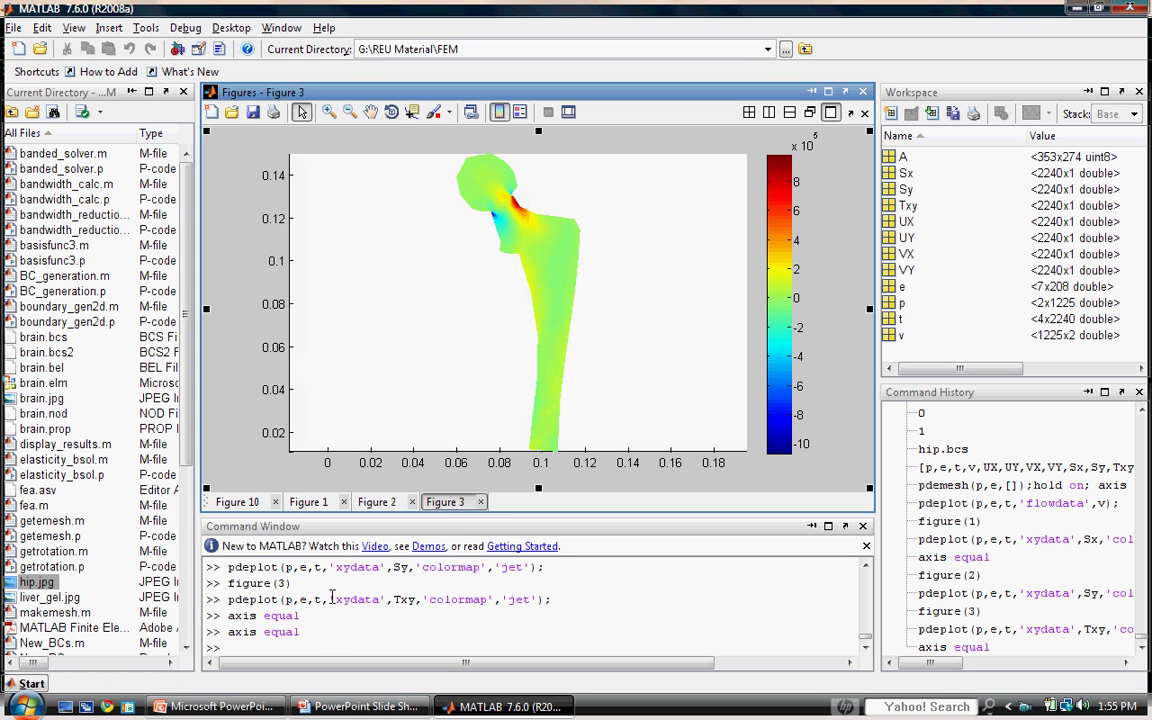
{"action": "left_click", "coordinate": [331, 597]}
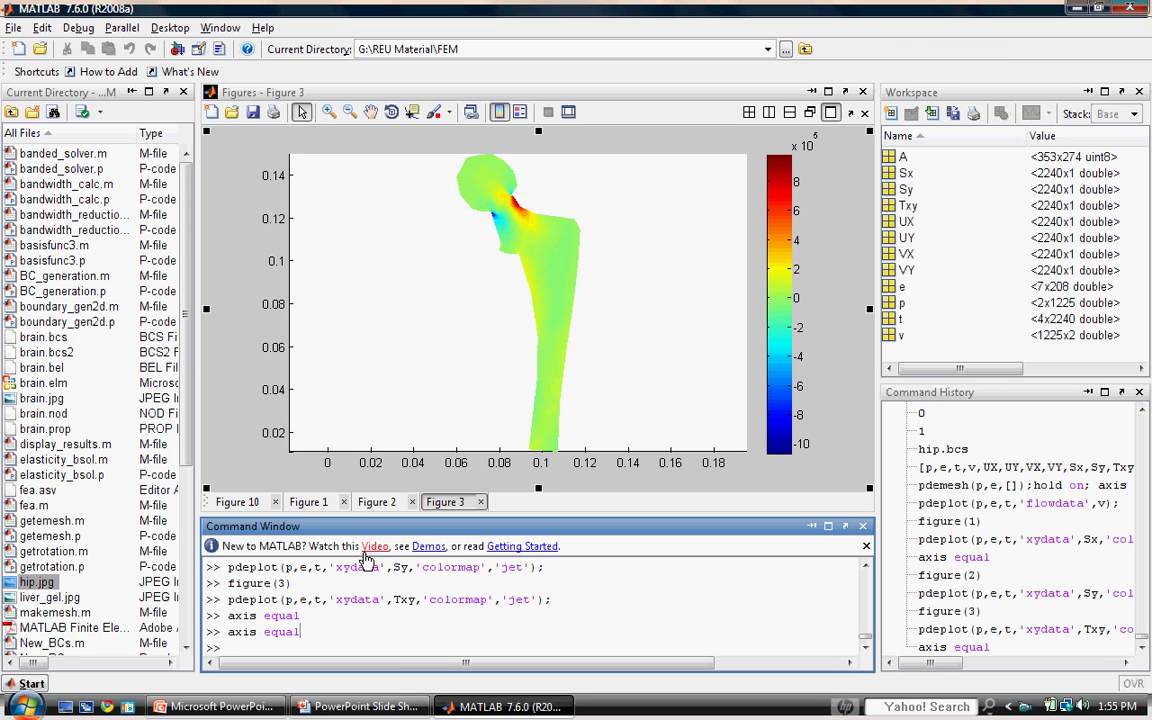
Run clc to empty the Command Window
{"action": "type", "text": "clc"}
{"action": "key", "text": "Return"}
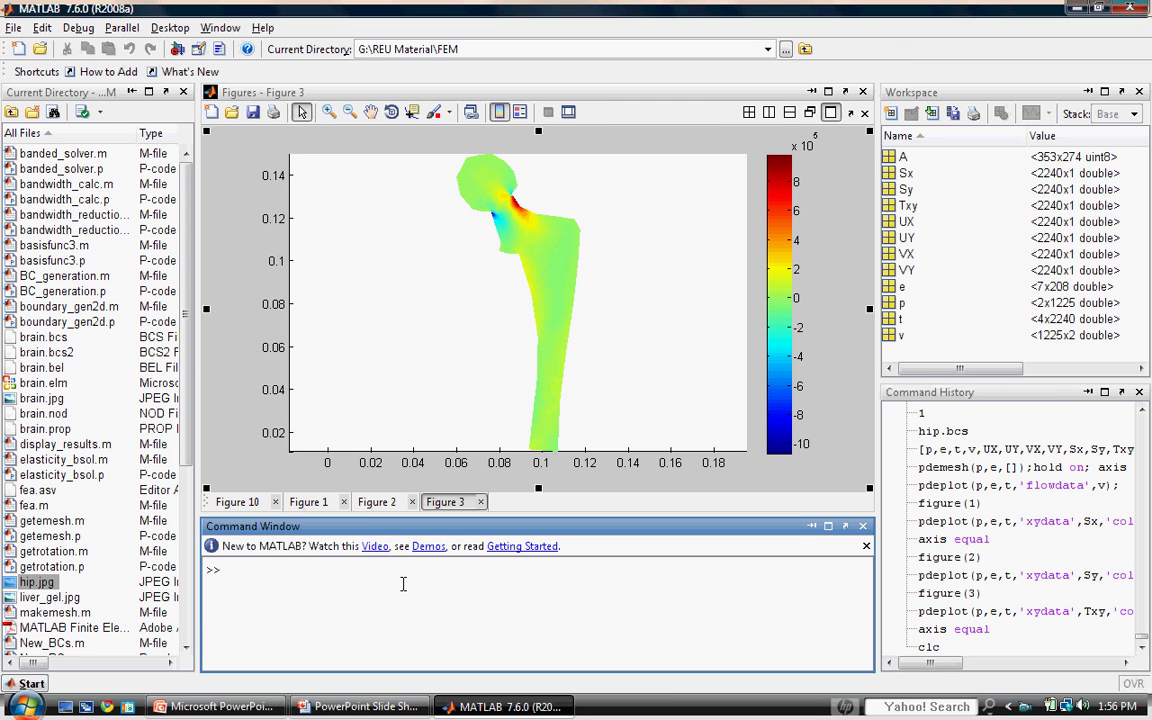
Compute mag_disp=sqrt(v(:,1).^2+v(:,2).^2); giving each node's displacement magnitude
{"action": "type", "text": "mag_disp=sqrt(v("}
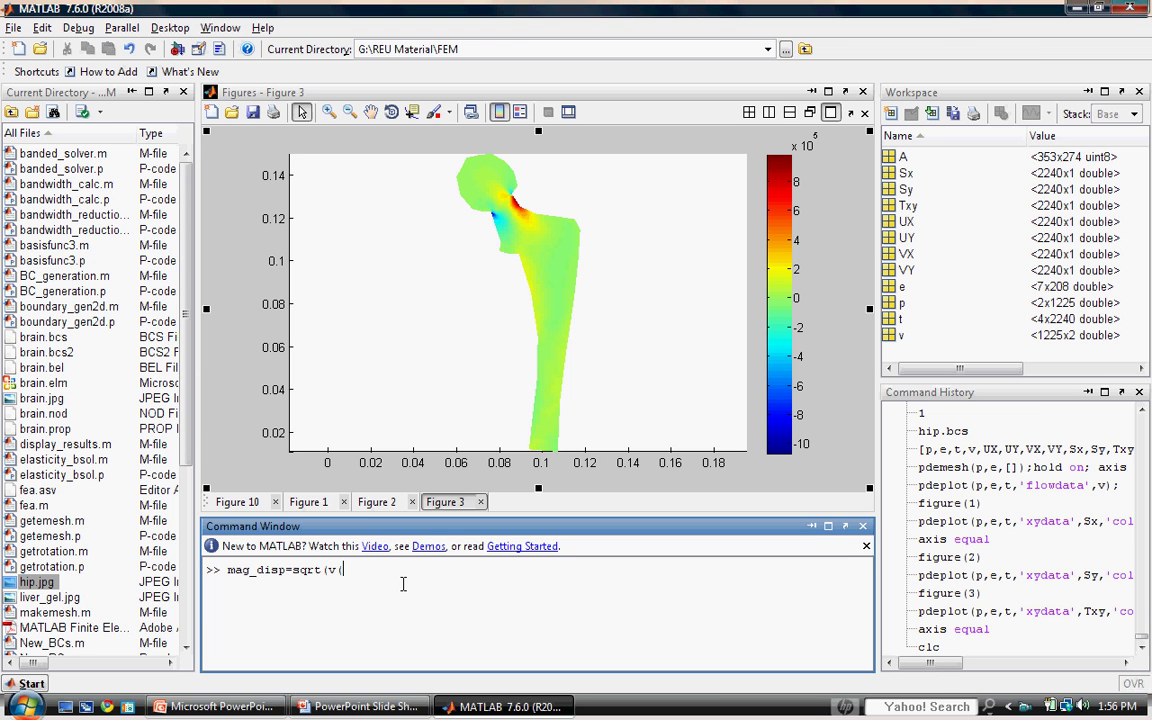
{"action": "type", "text": ":,1).^2+v(:,2).^2)"}
{"action": "type", "text": ";"}
{"action": "key", "text": "Return"}
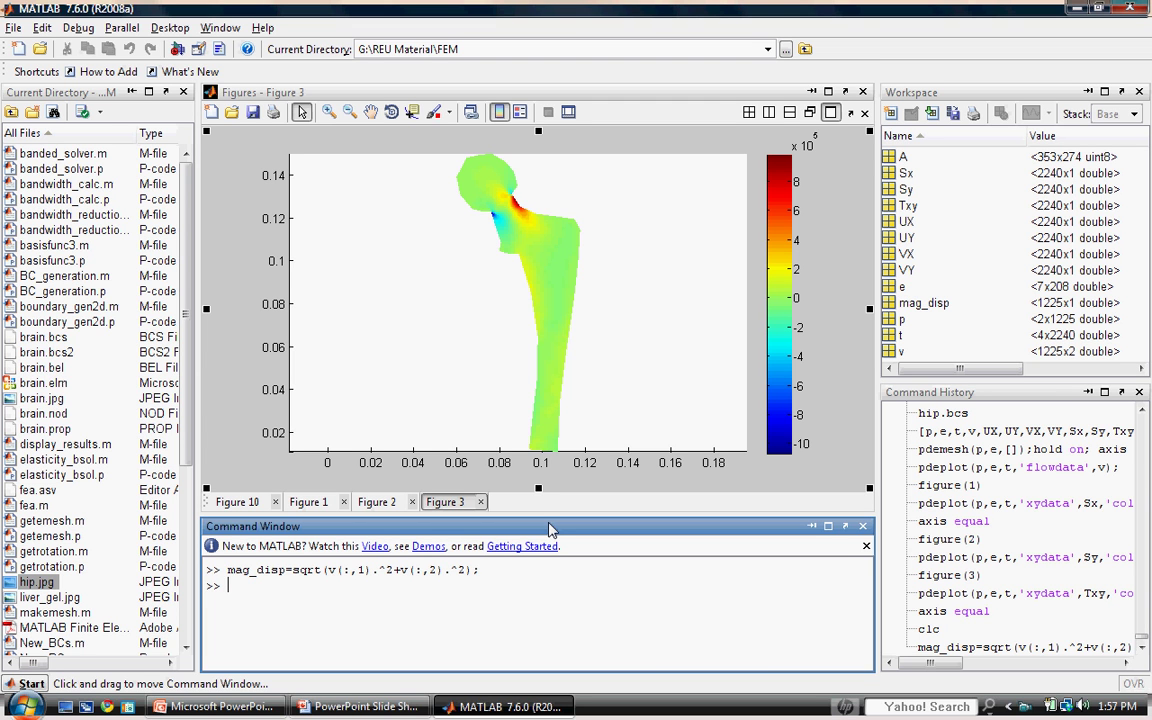
Run find(mag_disp==max(mag_disp)), which returns node 1098, then run figure(4)
{"action": "type", "text": "find(ma"}
{"action": "type", "text": "g_di"}
{"action": "type", "text": "sp"}
{"action": "type", "text": "=="}
{"action": "type", "text": "ma"}
{"action": "type", "text": "x(mag"}
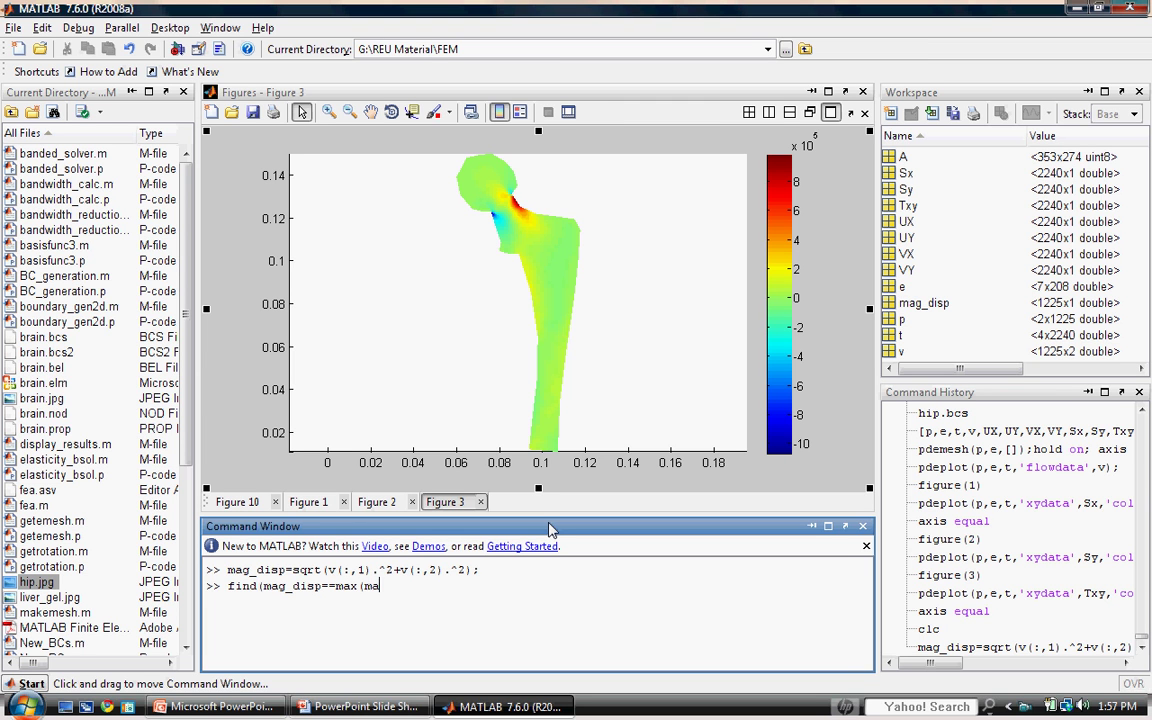
{"action": "type", "text": "_disp))"}
{"action": "key", "text": "Return"}
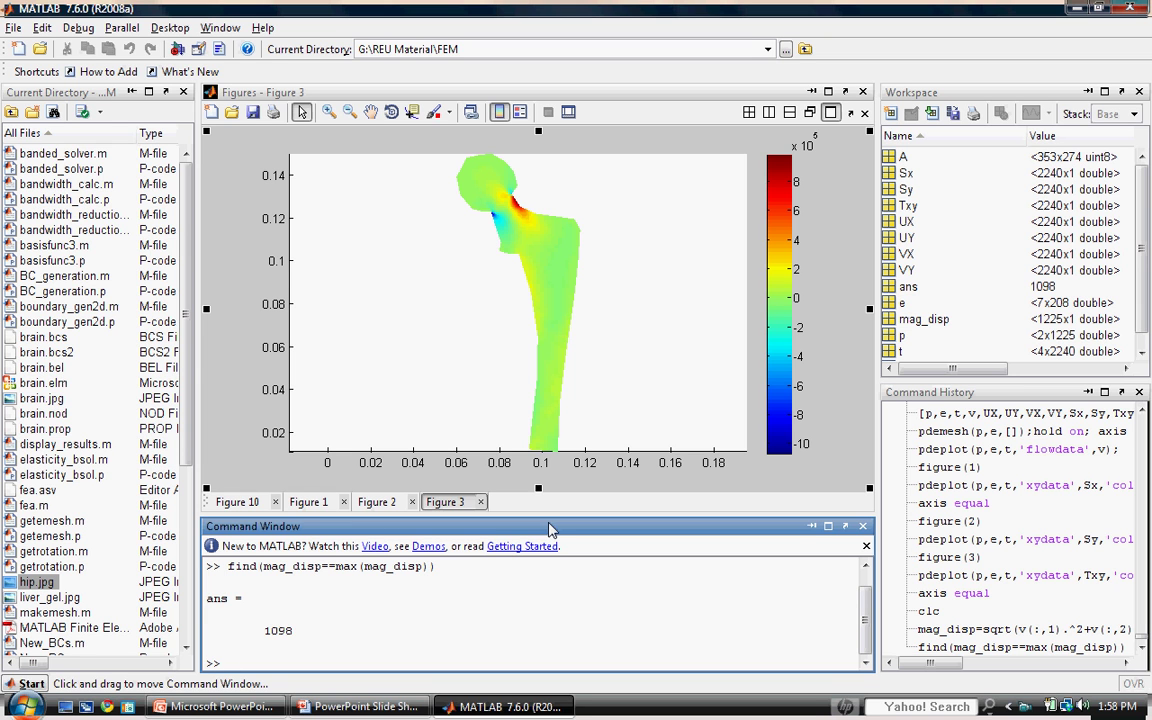
{"action": "type", "text": "figure(4)"}
{"action": "key", "text": "Return"}
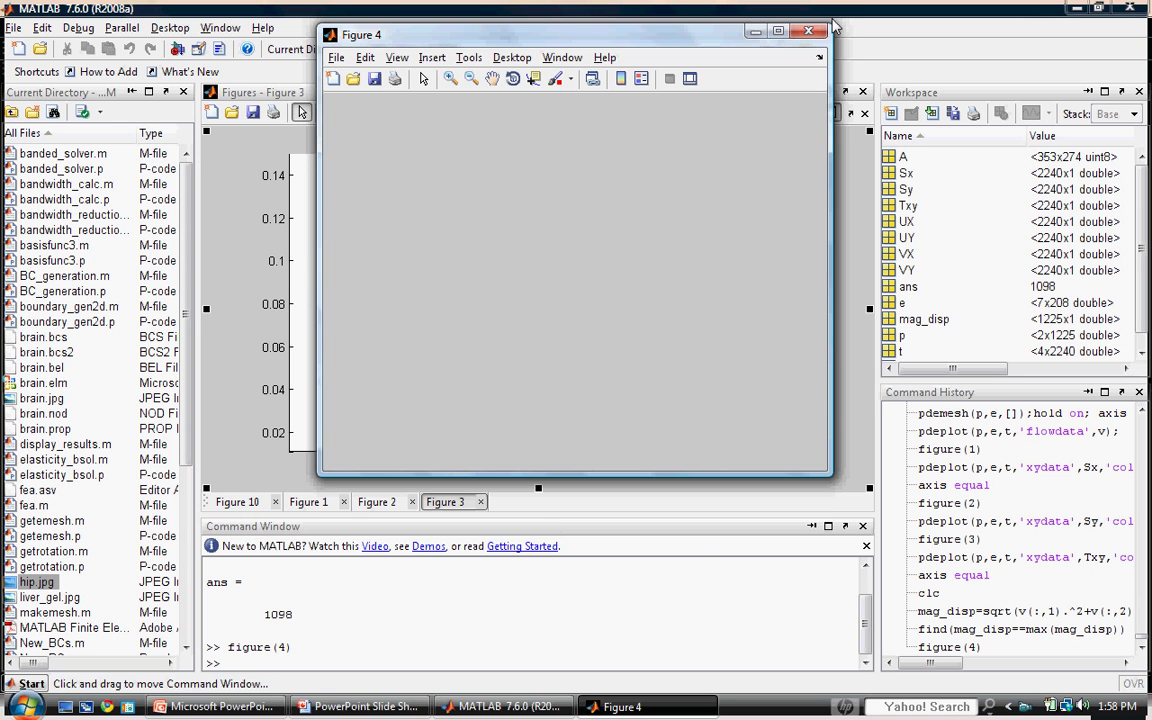
Dock Figure 4 and draw the hip outline with pdemesh(p,e,[]), equal axes and hold on
{"action": "key", "text": "ctrl+shift+d"}
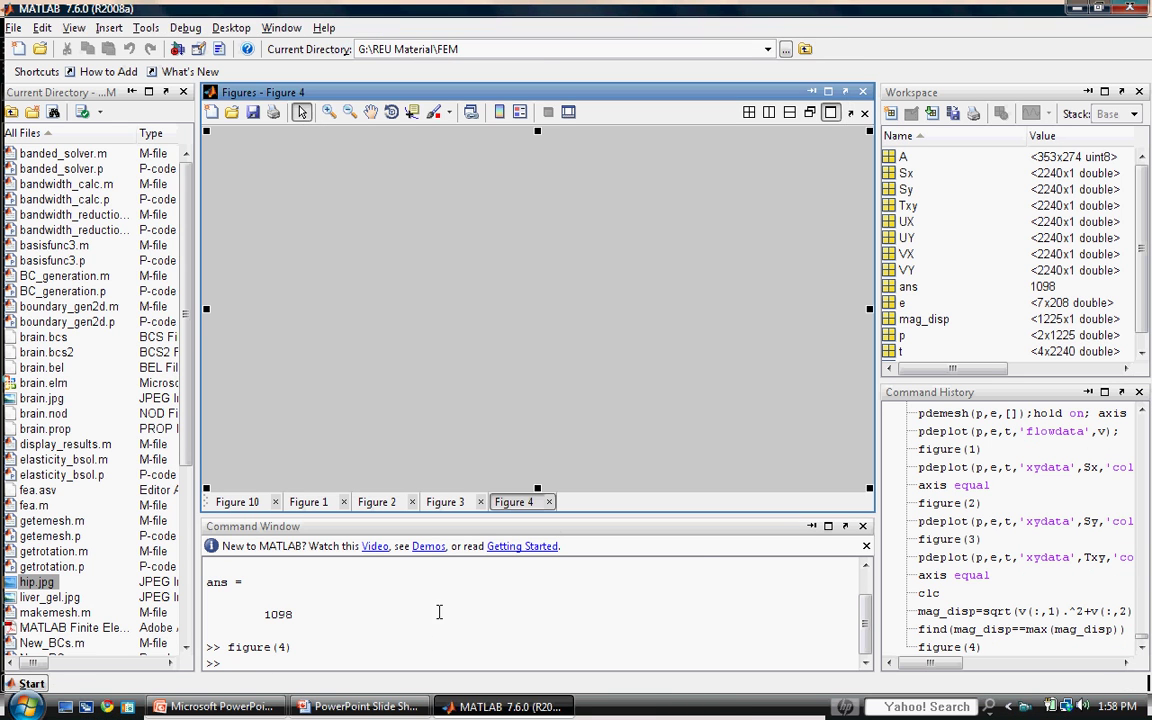
{"action": "type", "text": "p"}
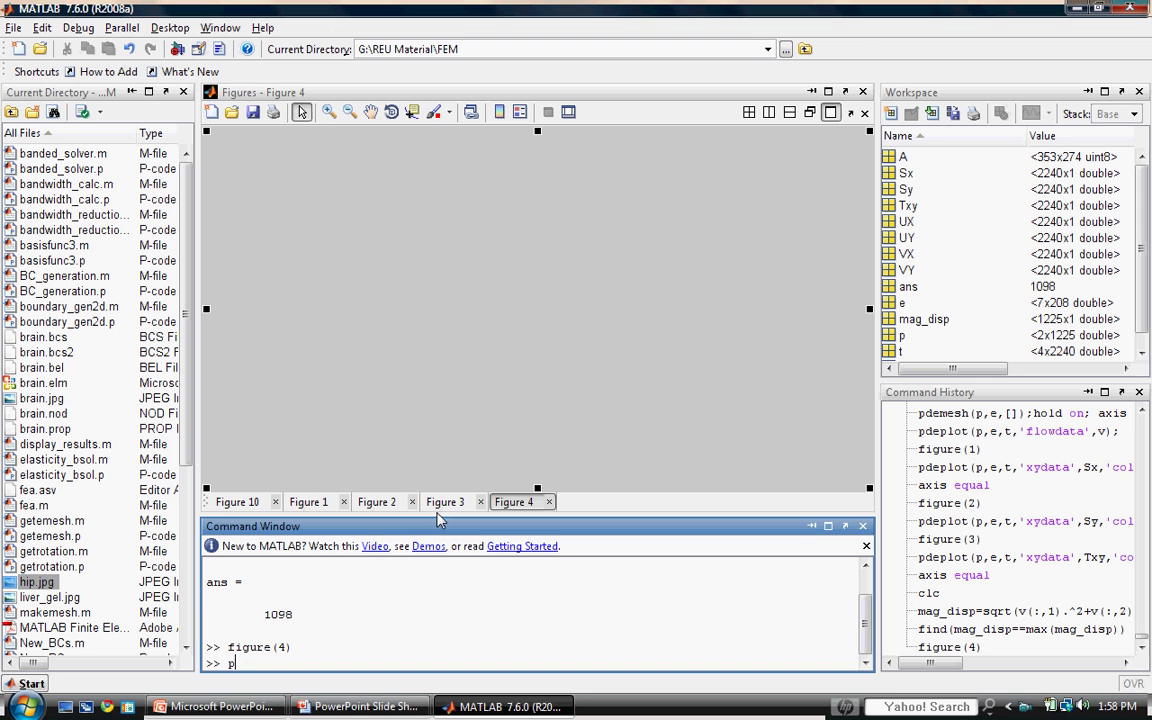
{"action": "type", "text": "demesh(p,e,[]);axis equal; hold on;"}
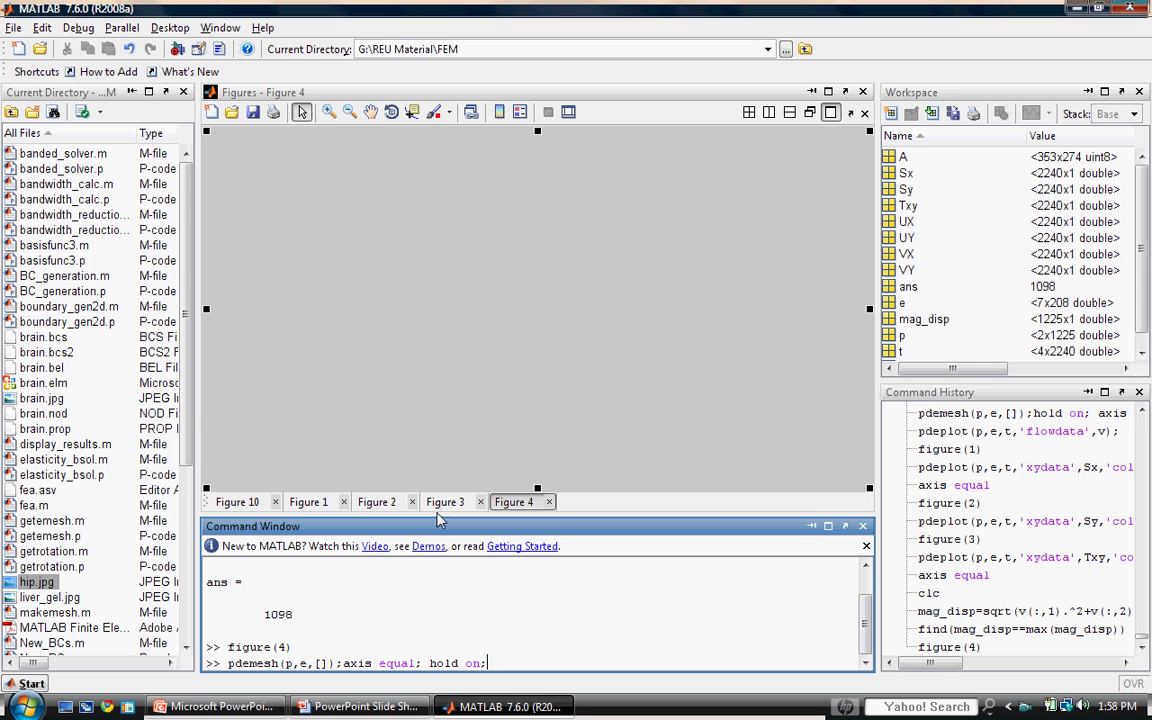
{"action": "key", "text": "Return"}
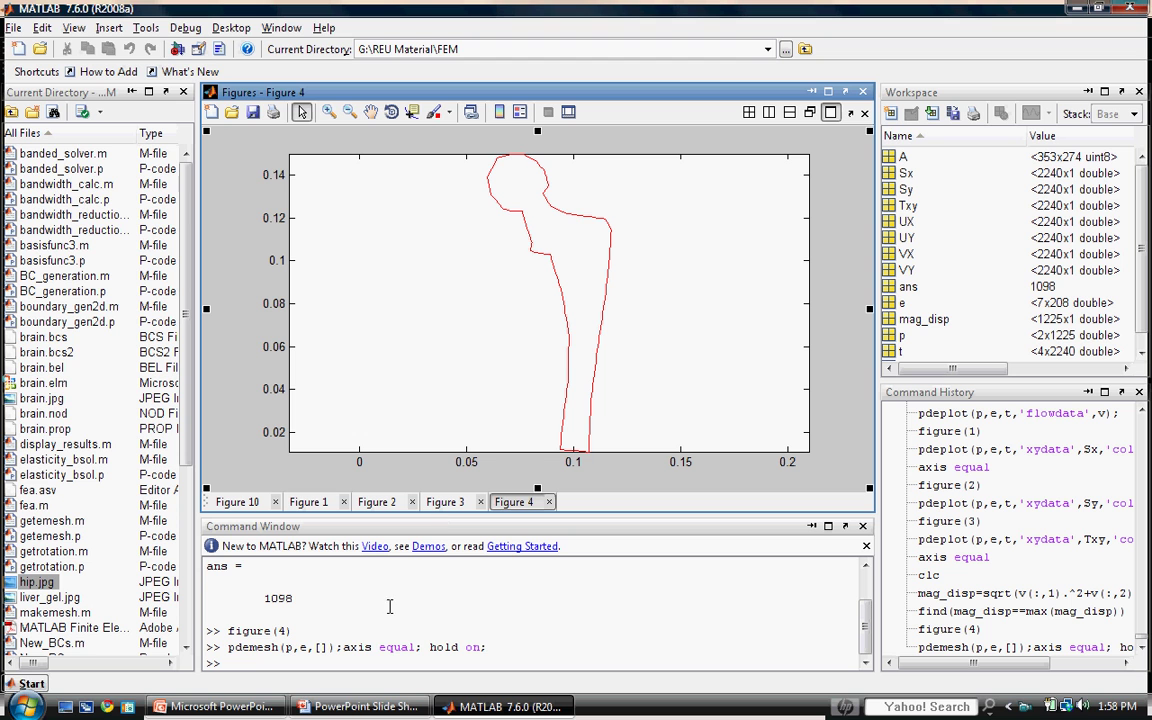
{"action": "left_click", "coordinate": [372, 657]}
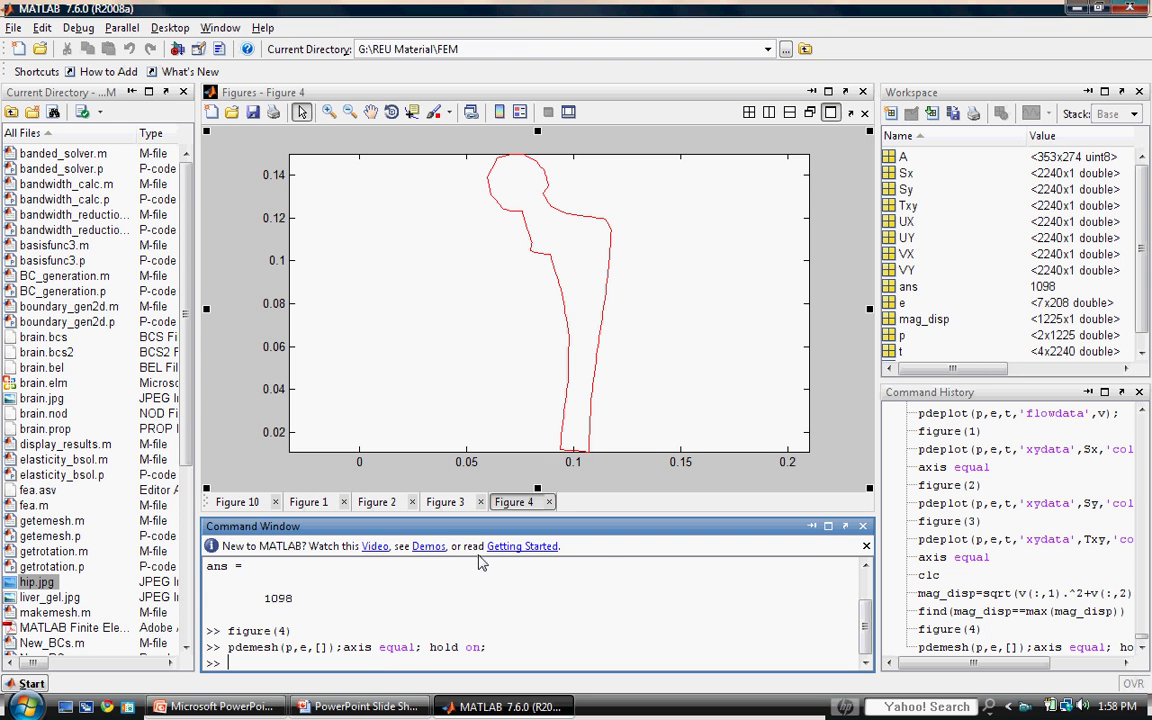
Plot element 1098 over the hip outline with pdemesh(p,e,t(:,1098))
{"action": "type", "text": "pdemesh(p,e,t(:,"}
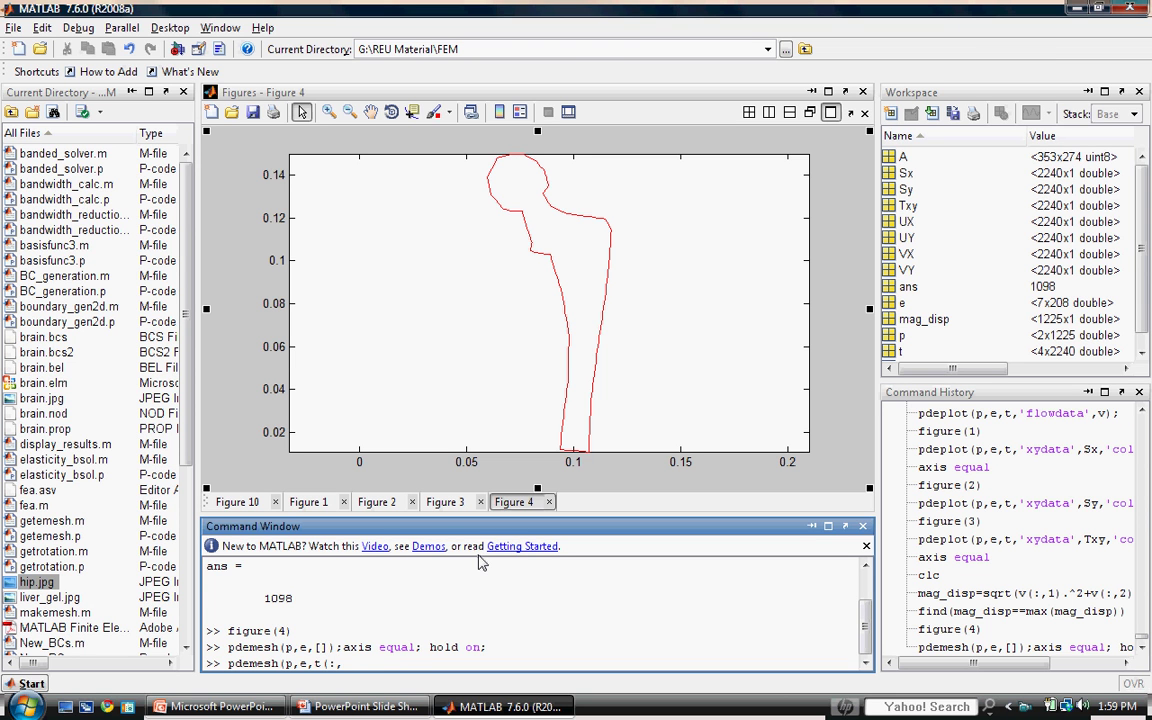
{"action": "type", "text": "1098))"}
{"action": "key", "text": "Return"}
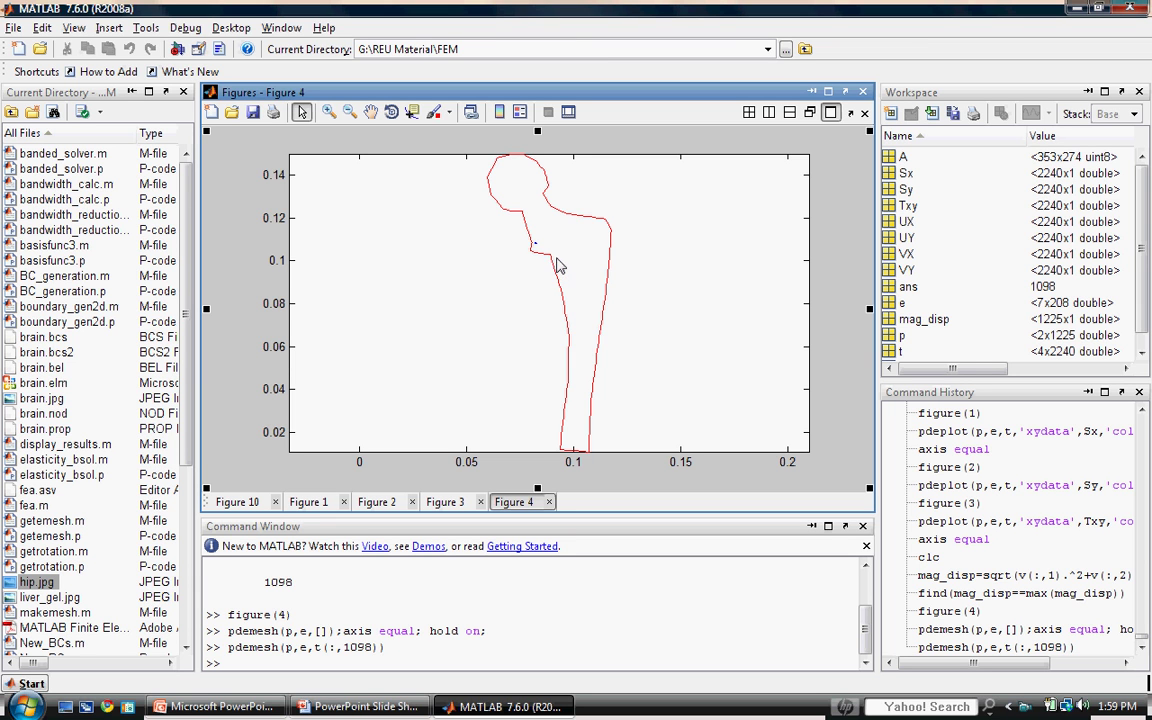
Zoom in on the femoral neck until the element 1098 triangle is clearly visible
{"action": "left_click", "coordinate": [328, 111]}
{"action": "left_click", "coordinate": [540, 246]}
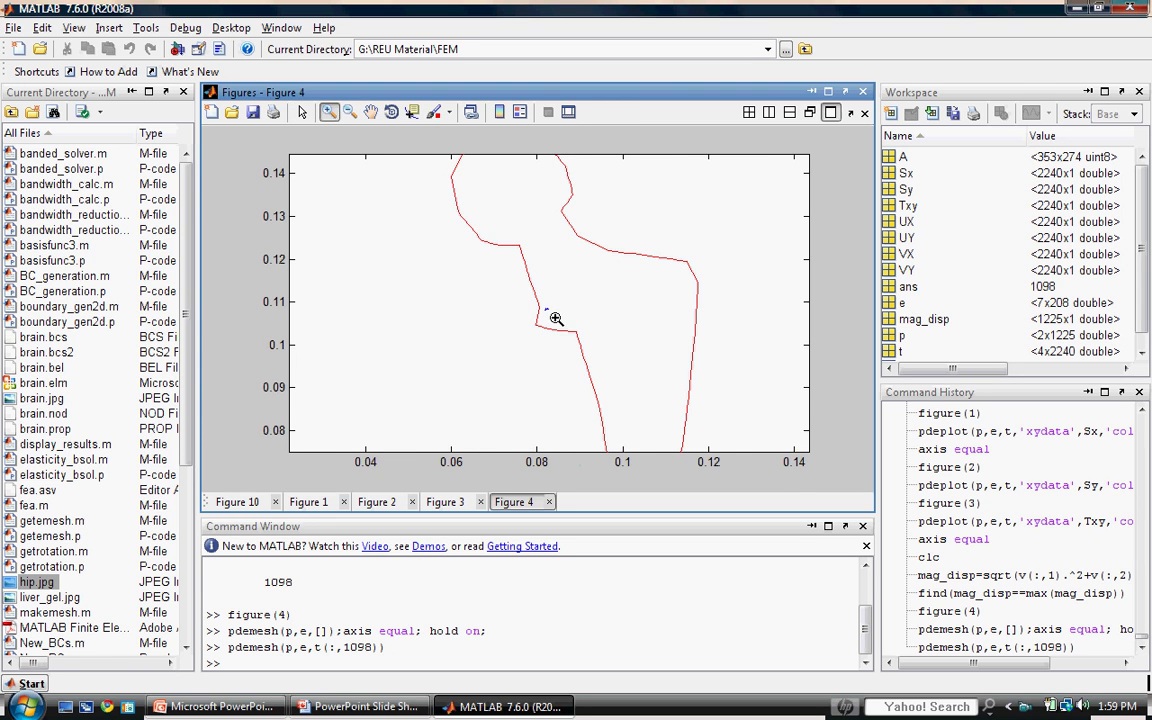
{"action": "left_click", "coordinate": [548, 303]}
{"action": "left_click", "coordinate": [522, 281]}
{"action": "left_click", "coordinate": [545, 292]}
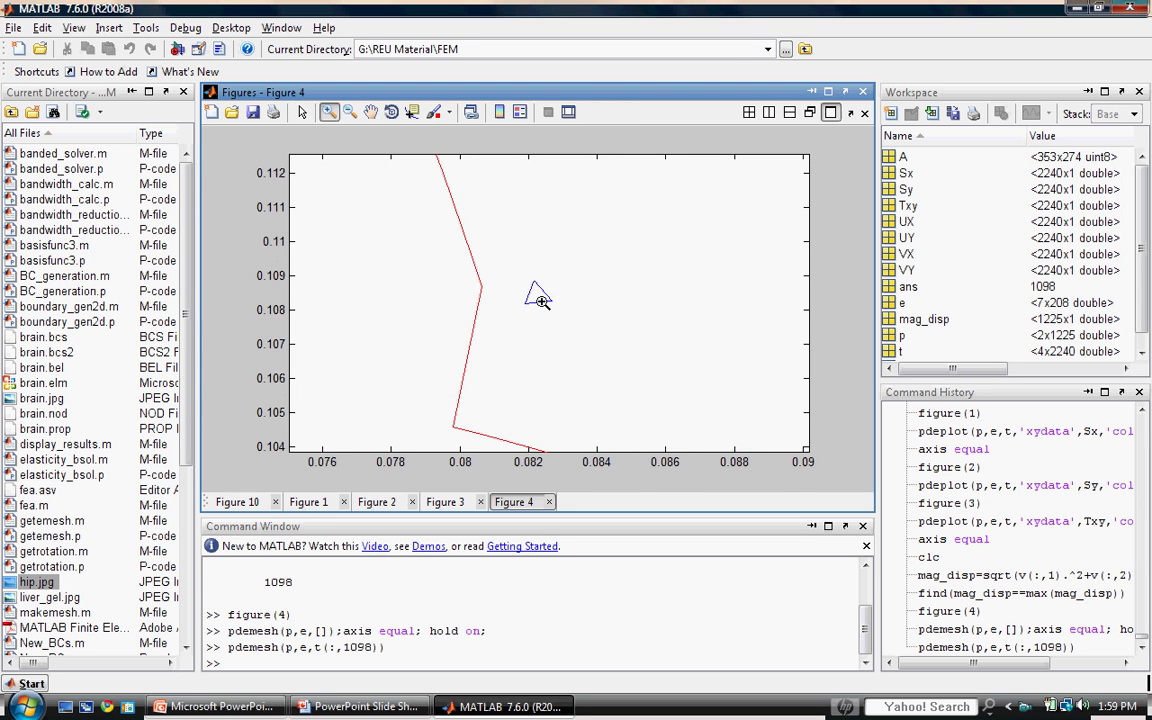
{"action": "left_click", "coordinate": [537, 301]}
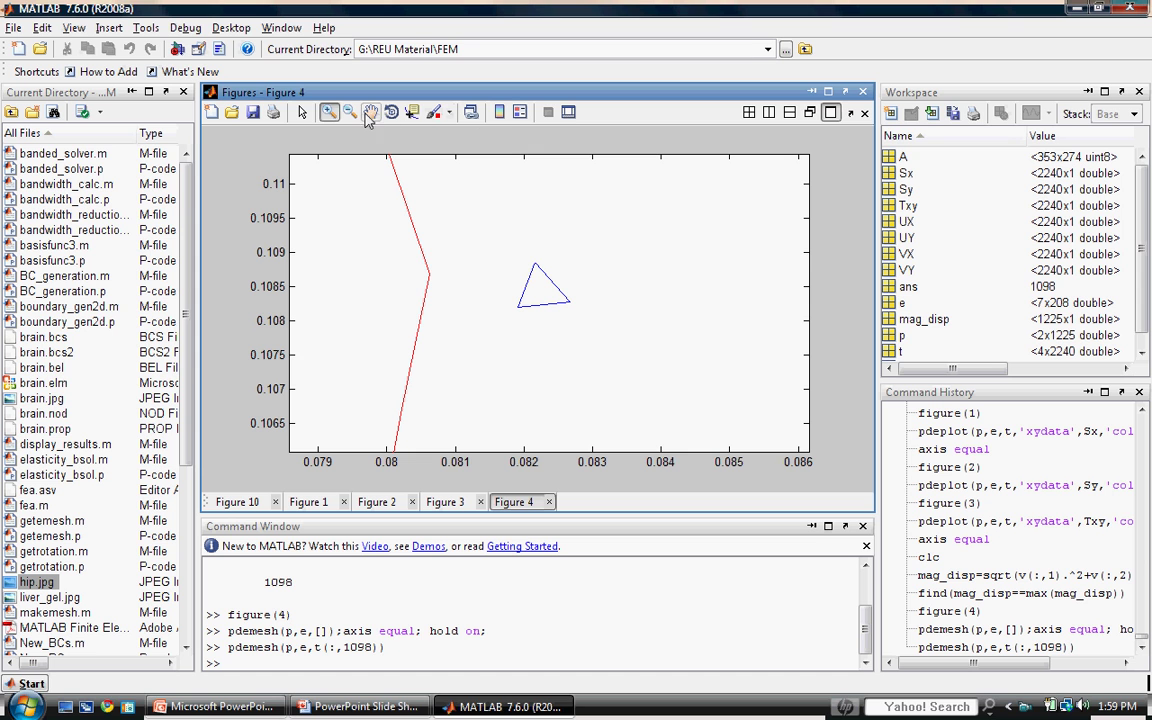
Give the triangle's vertices pentagram star markers with a yellow fill in the Property Editor
{"action": "left_click", "coordinate": [568, 112]}
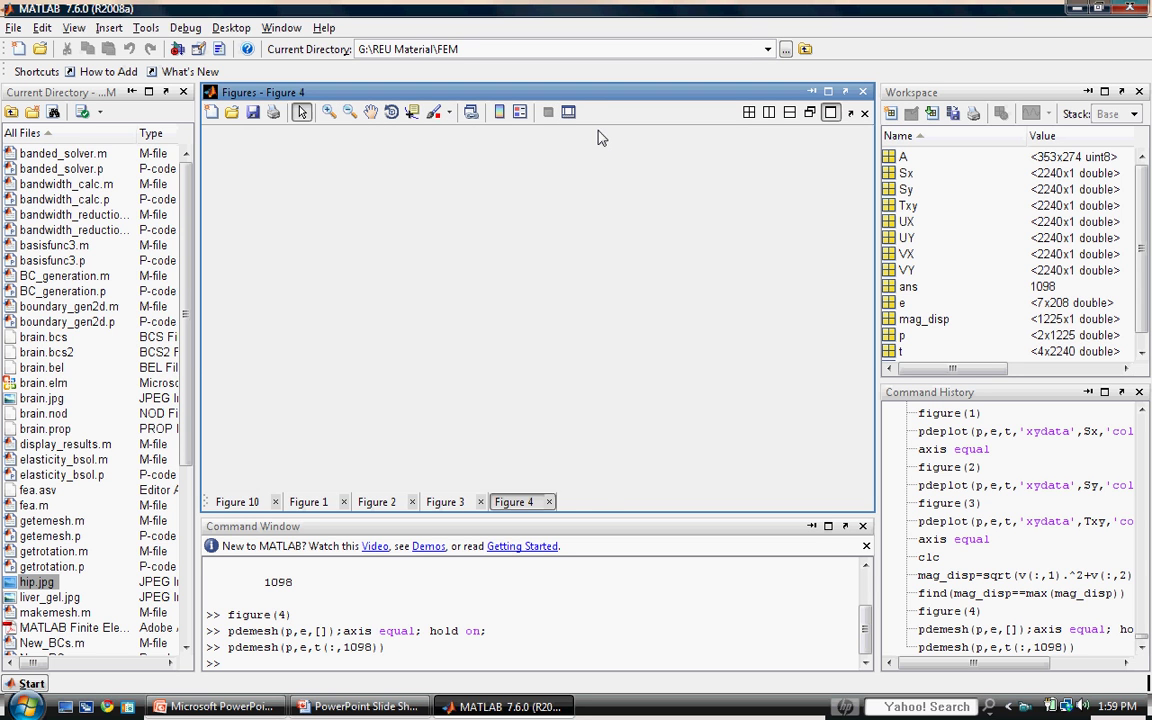
{"action": "left_click", "coordinate": [558, 249]}
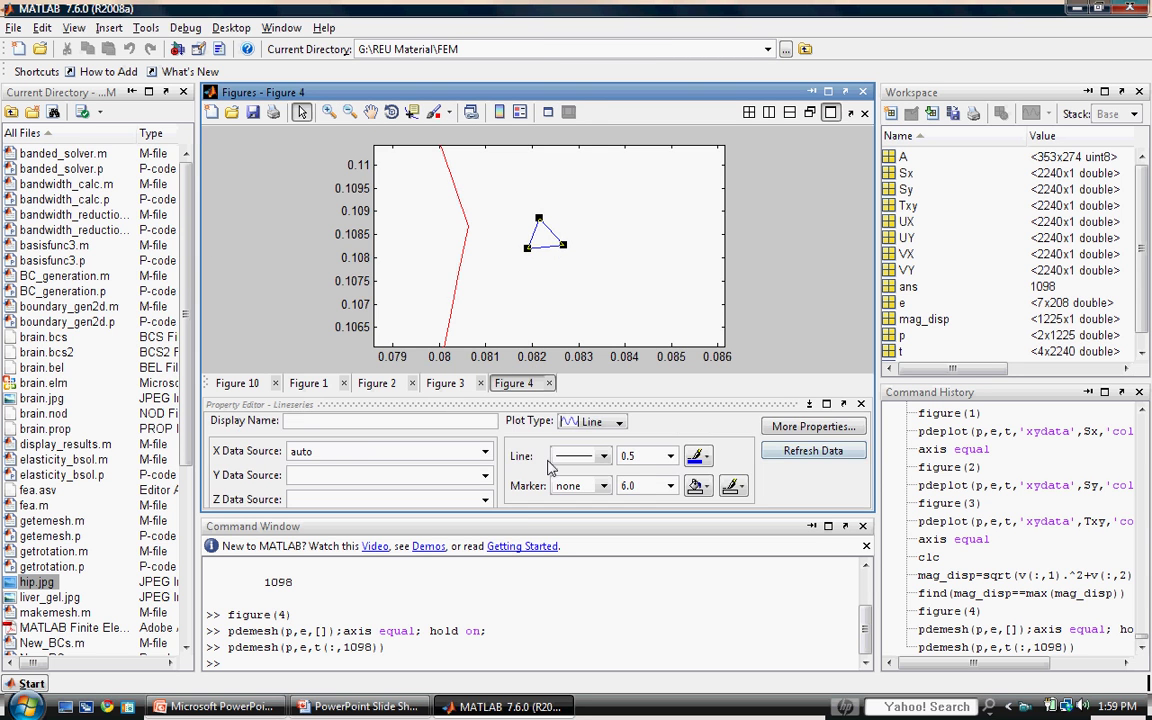
{"action": "left_click", "coordinate": [588, 493]}
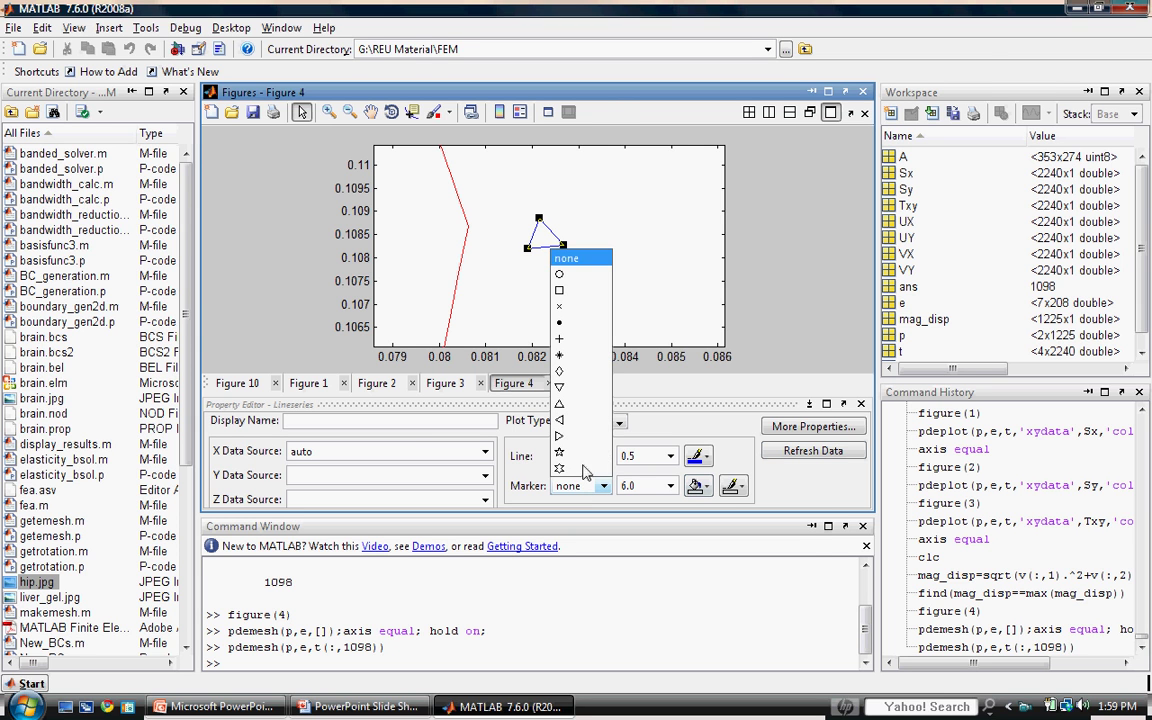
{"action": "left_click", "coordinate": [580, 424]}
{"action": "left_click", "coordinate": [690, 485]}
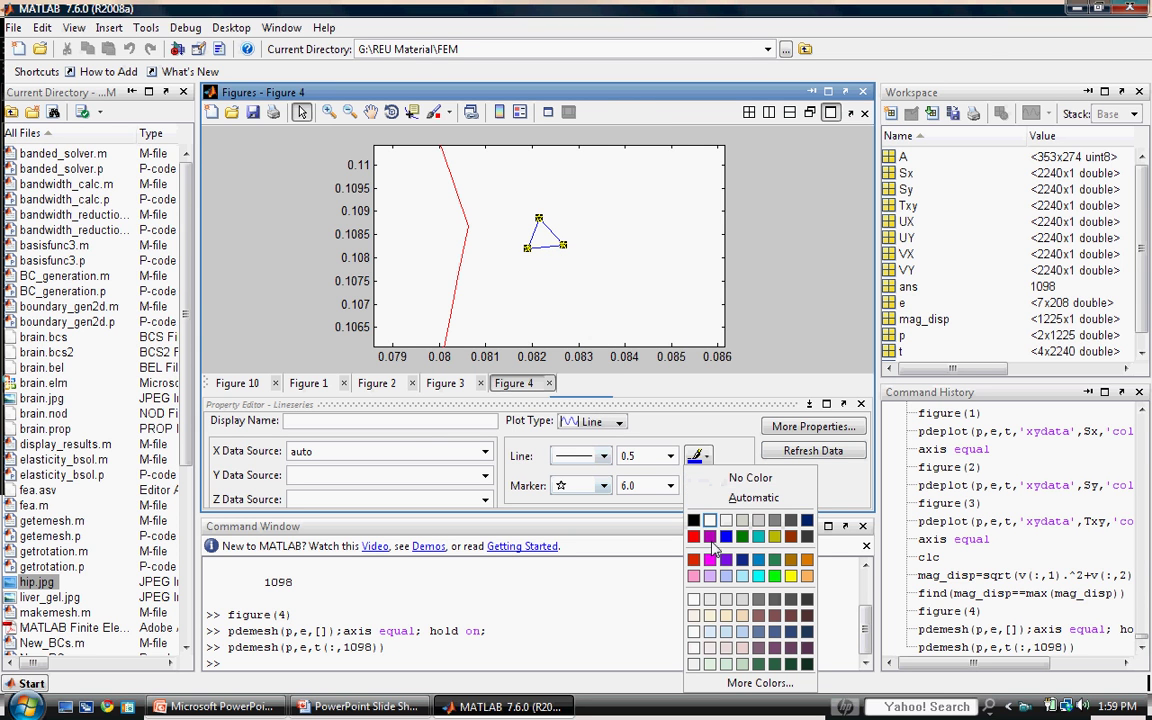
{"action": "left_click", "coordinate": [672, 447]}
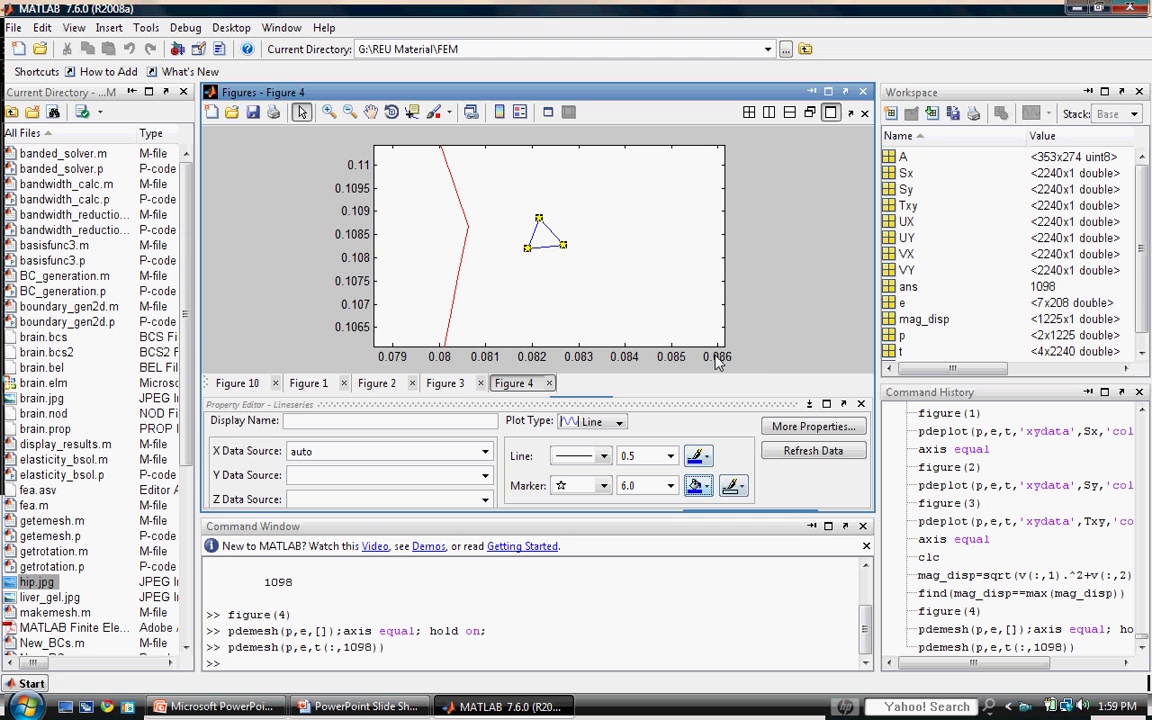
{"action": "left_click", "coordinate": [813, 451]}
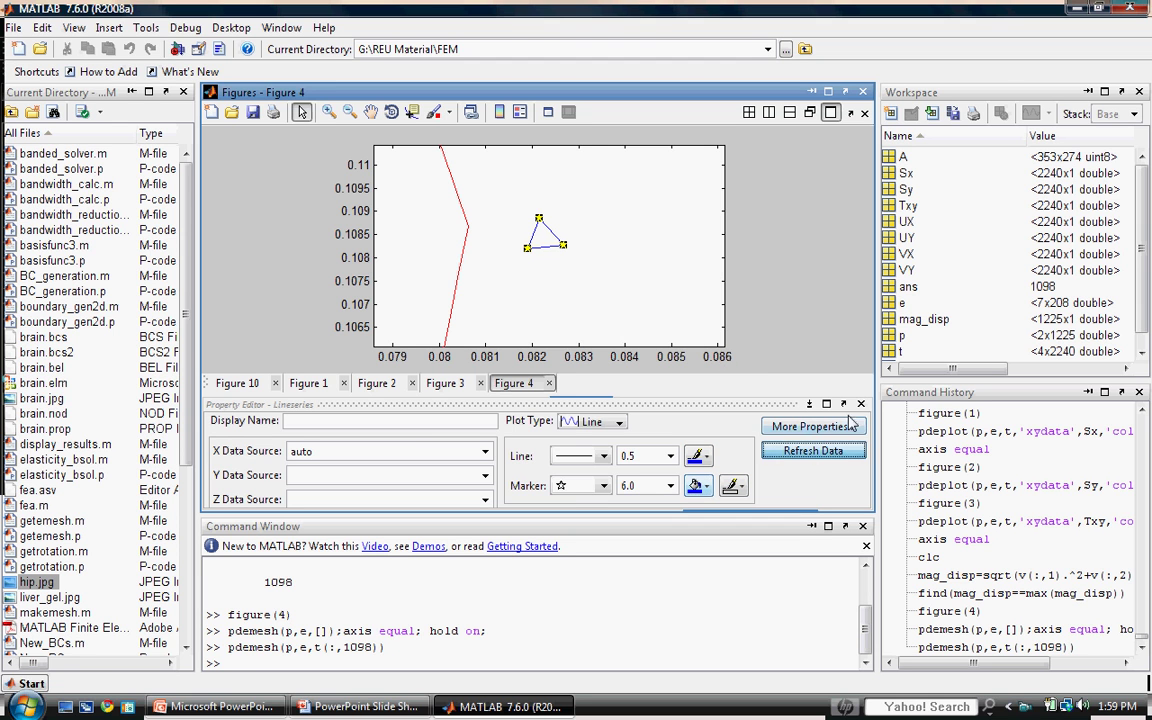
{"action": "left_click", "coordinate": [861, 405]}
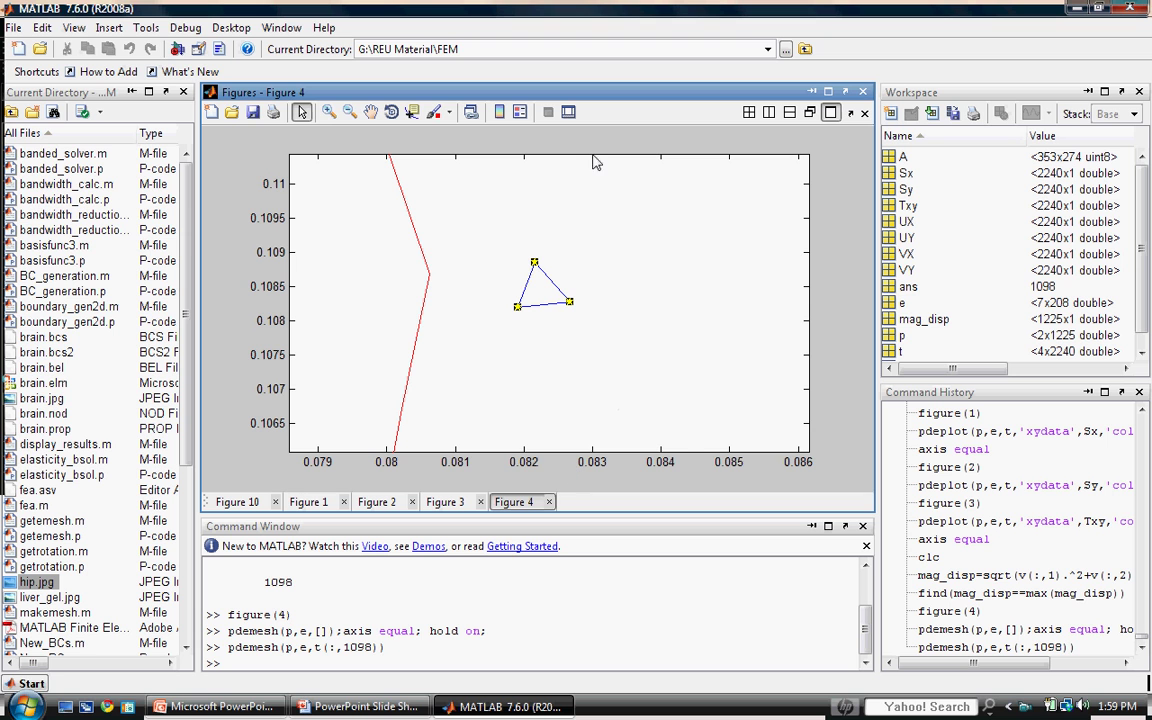
{"action": "left_click", "coordinate": [328, 111]}
Zoom back out to the full hip outline showing the starred element 1098 at the neck
{"action": "double_click", "coordinate": [610, 312]}
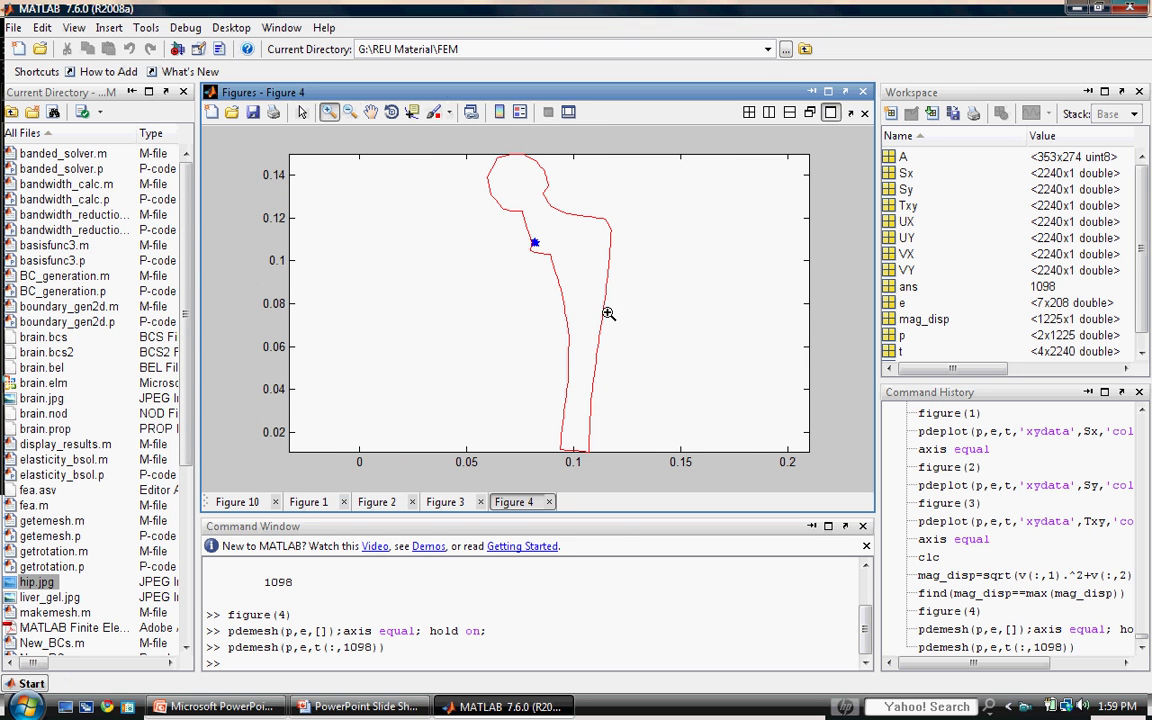